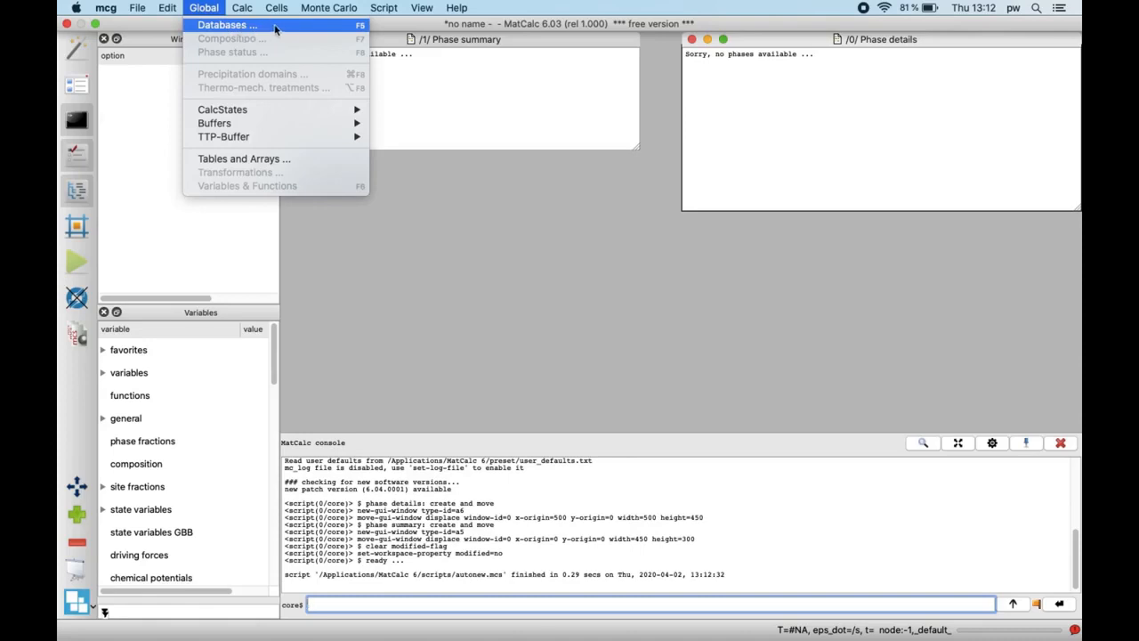
Open the thermodynamic equilibrium database mc_al.tdb in the database setup
click(283, 31)
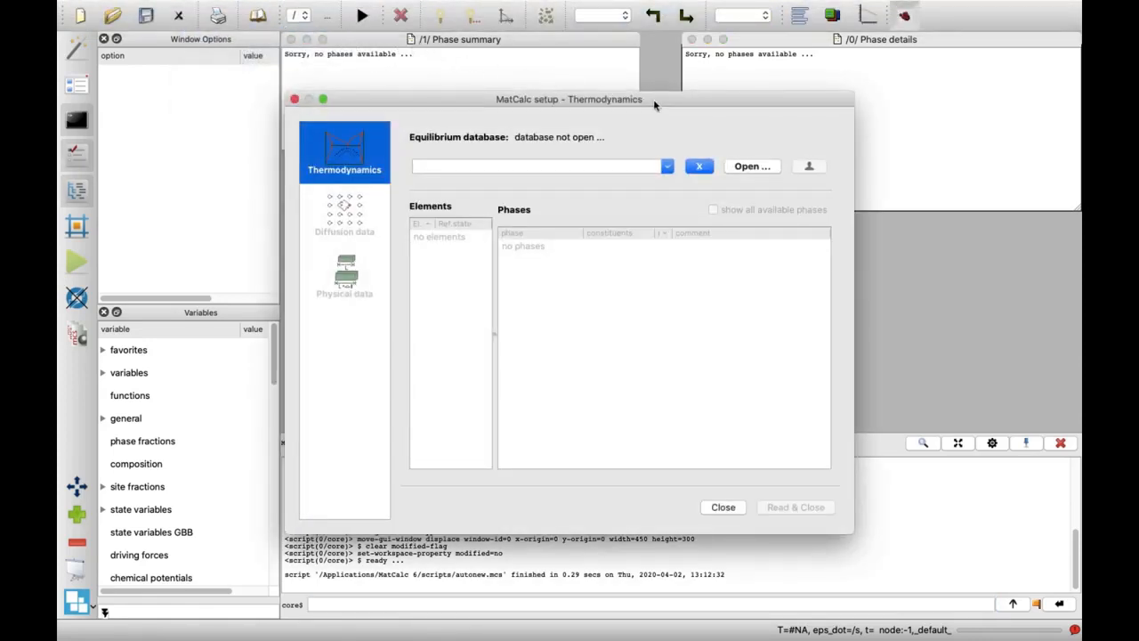
click(766, 171)
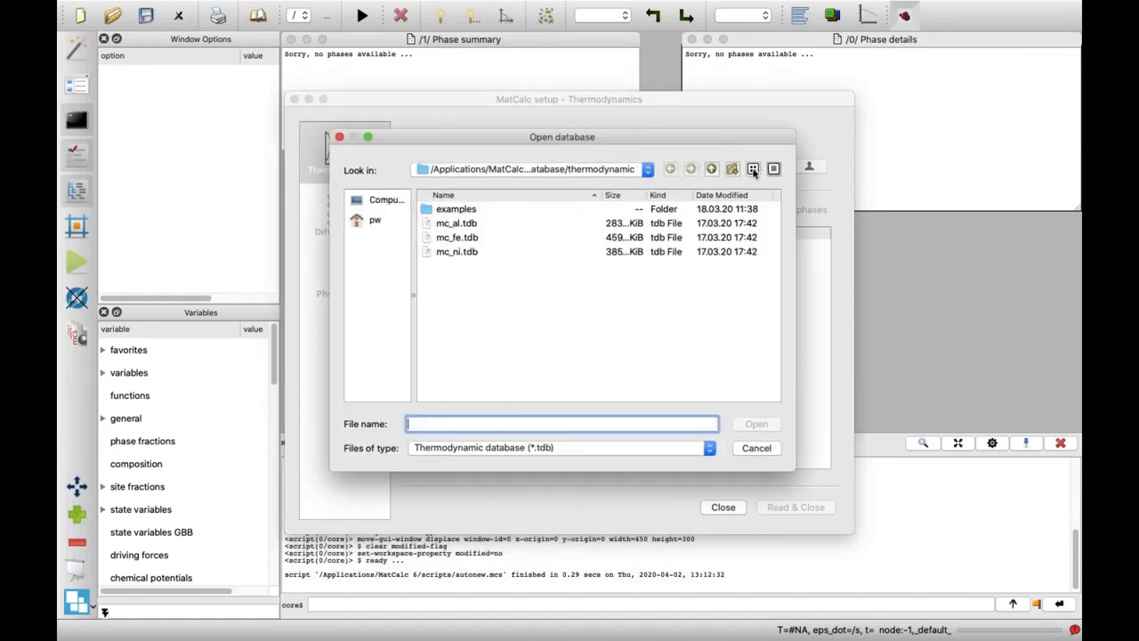
click(480, 225)
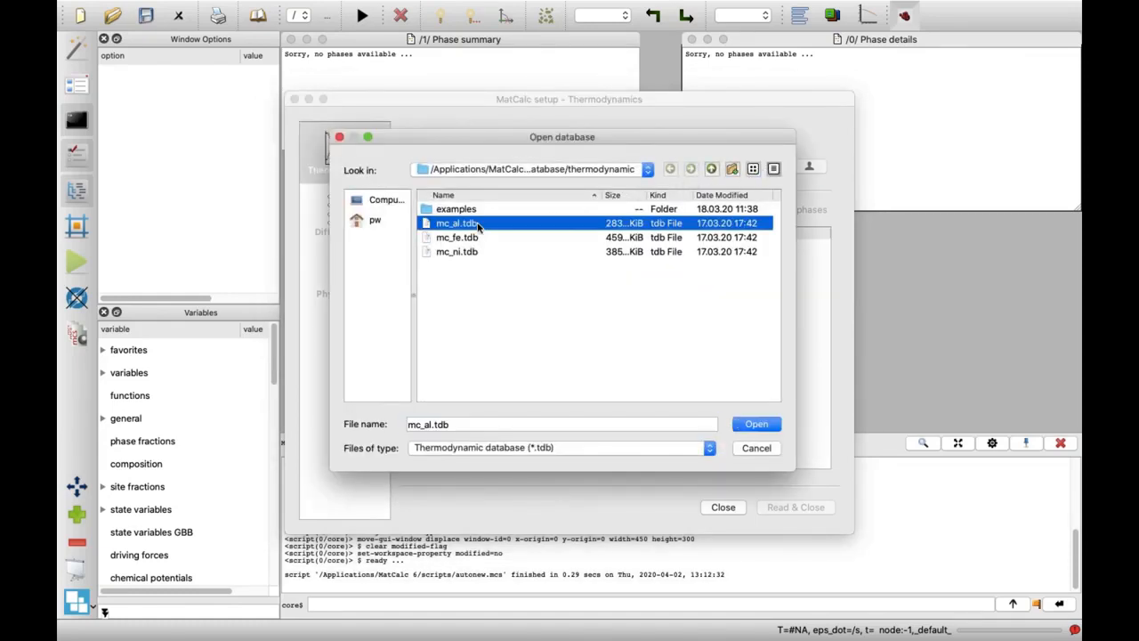
click(756, 425)
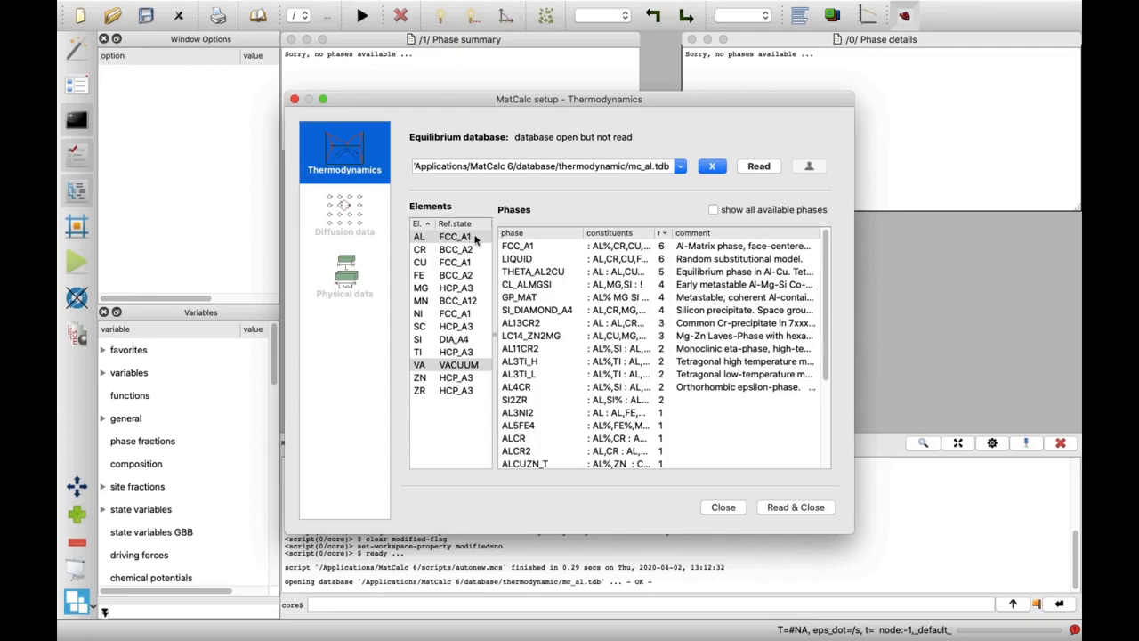
Add the elements MG and SI to the database selection and choose the phases FCC_A1 and CL_MGSI
super+click(472, 287)
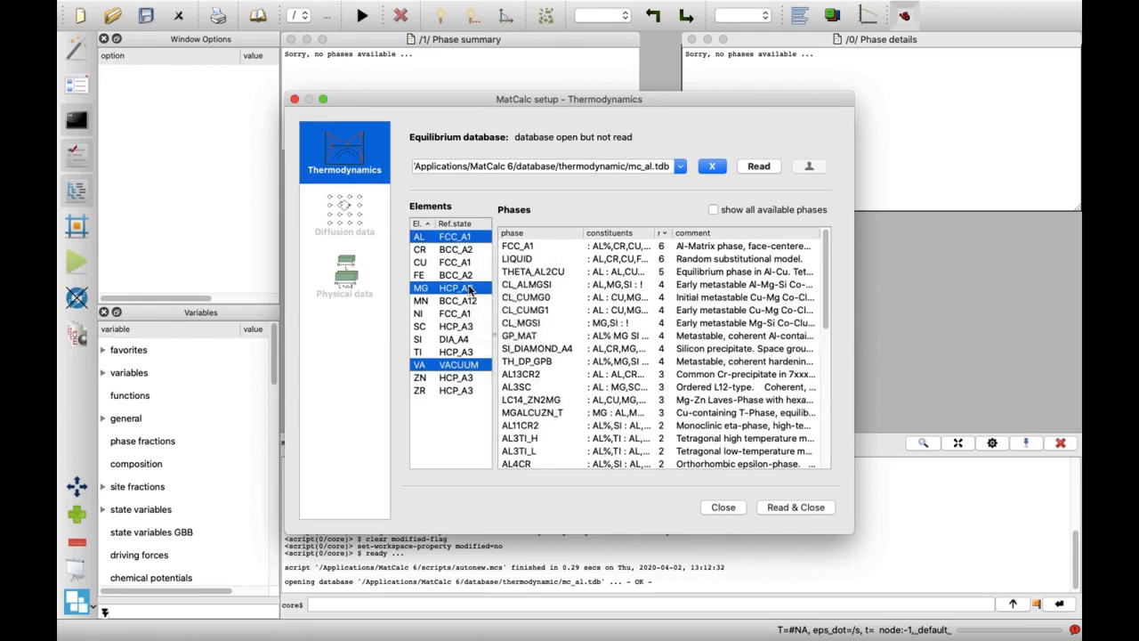
super+click(470, 339)
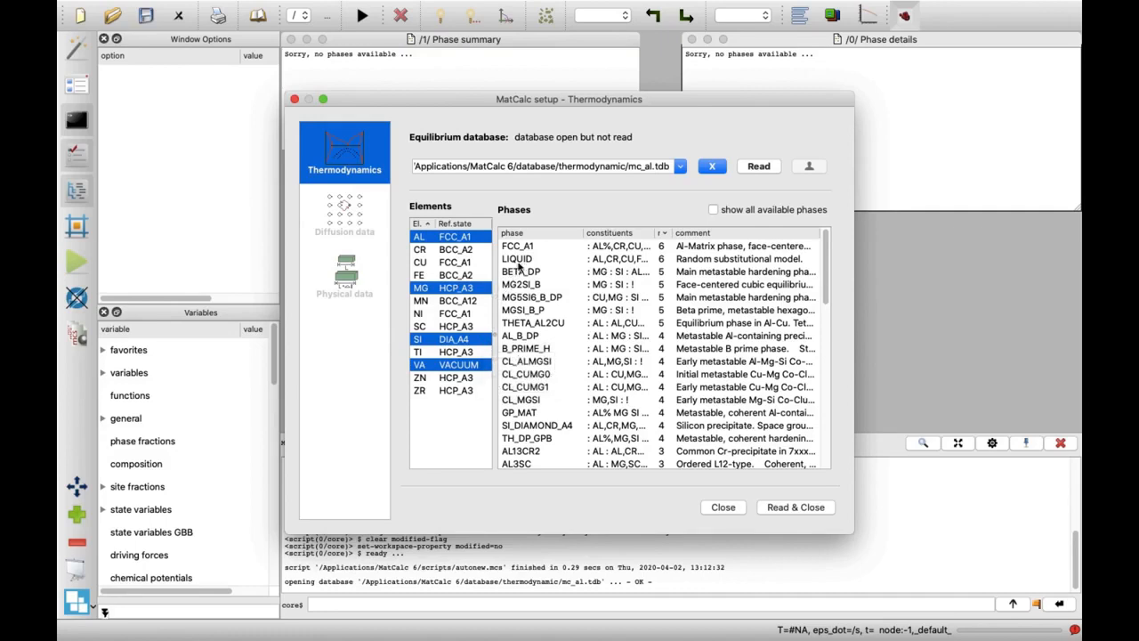
click(550, 250)
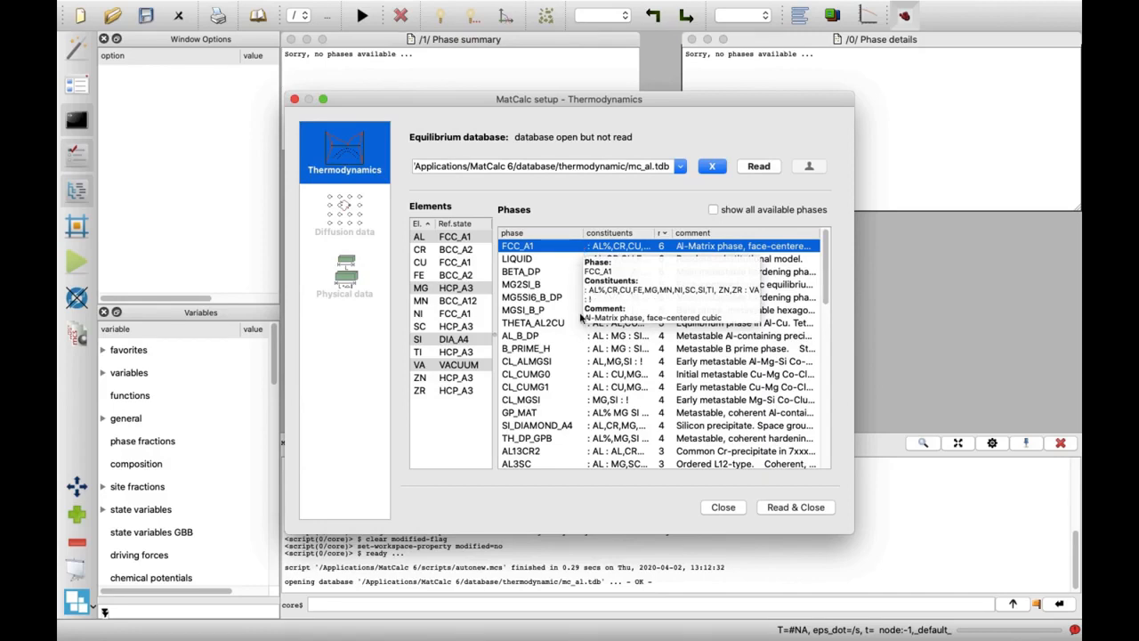
click(569, 401)
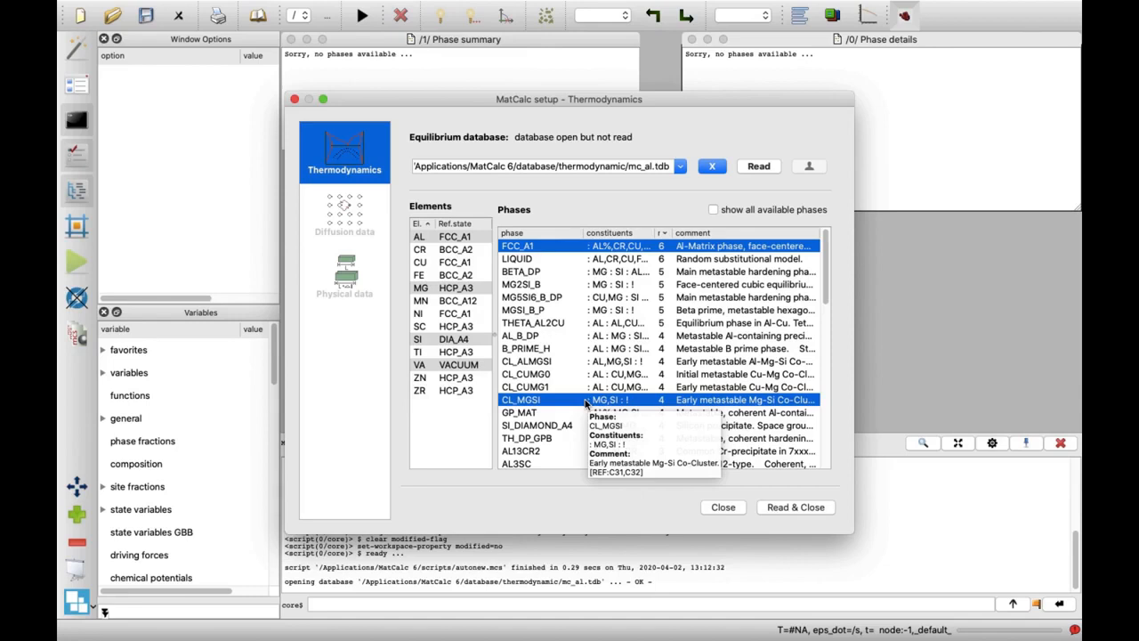
click(577, 272)
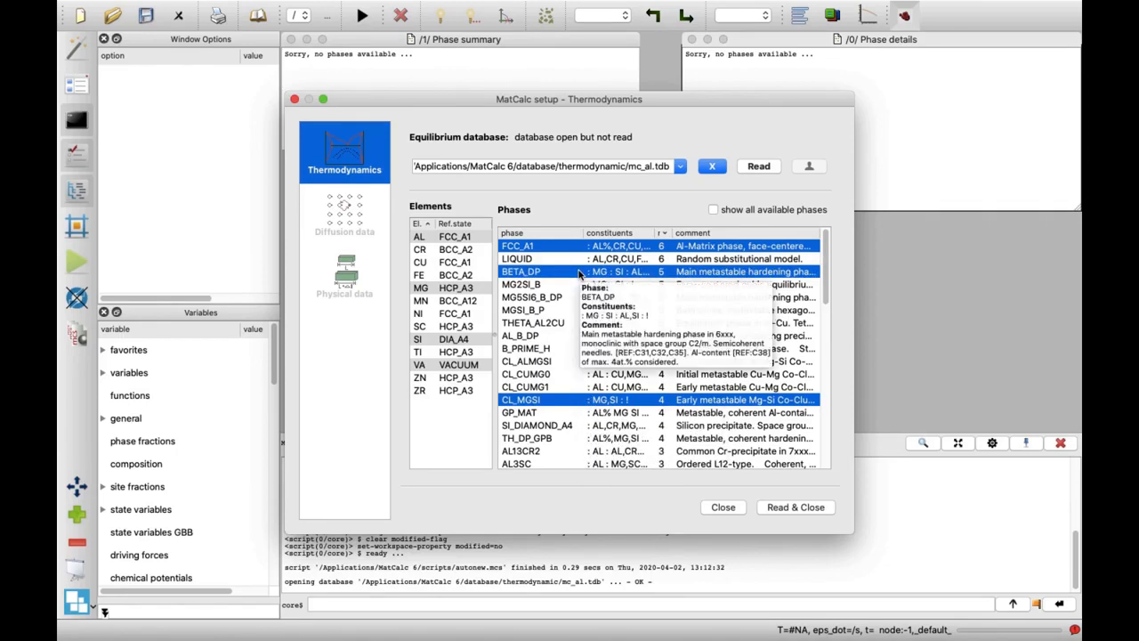
click(578, 274)
click(577, 299)
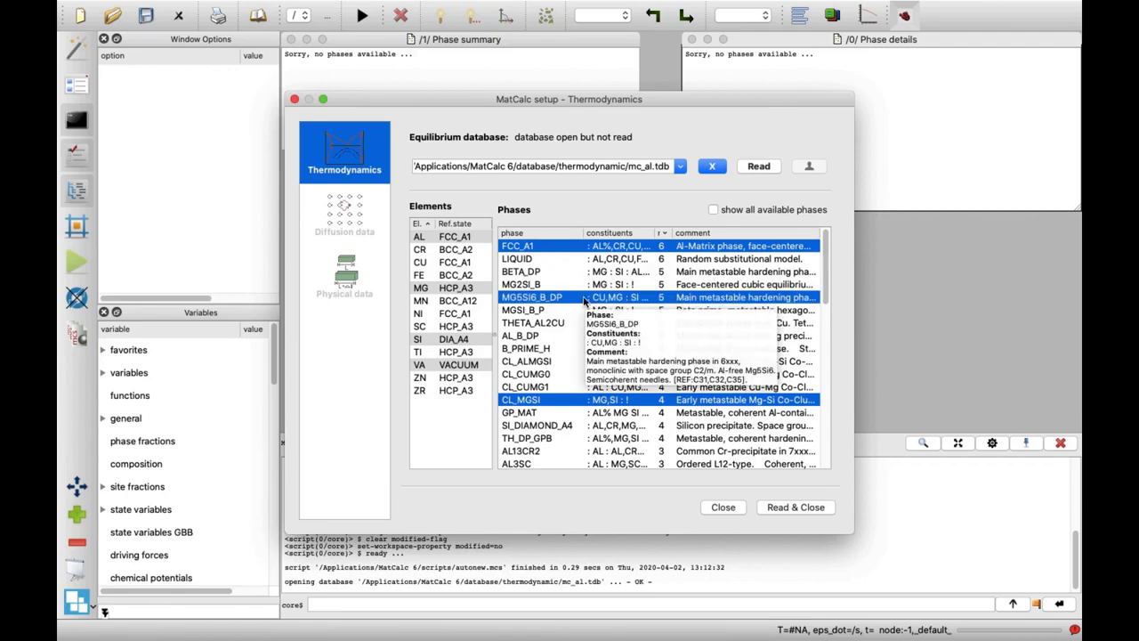
click(584, 299)
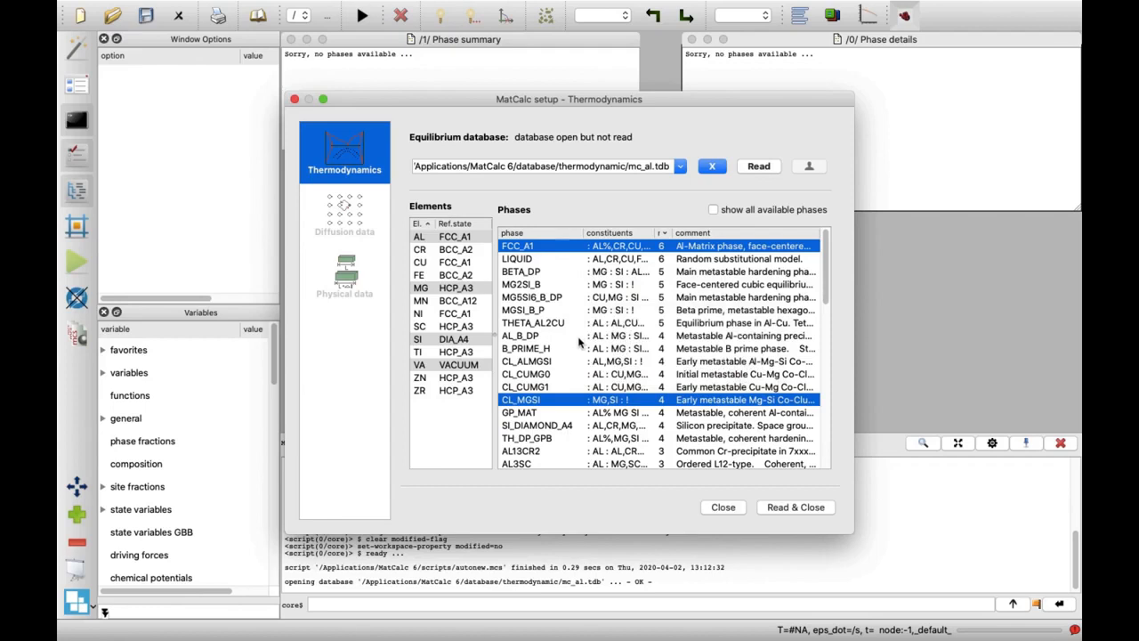
Add the phase AL_B_DP to the selection and read the thermodynamic database
click(579, 338)
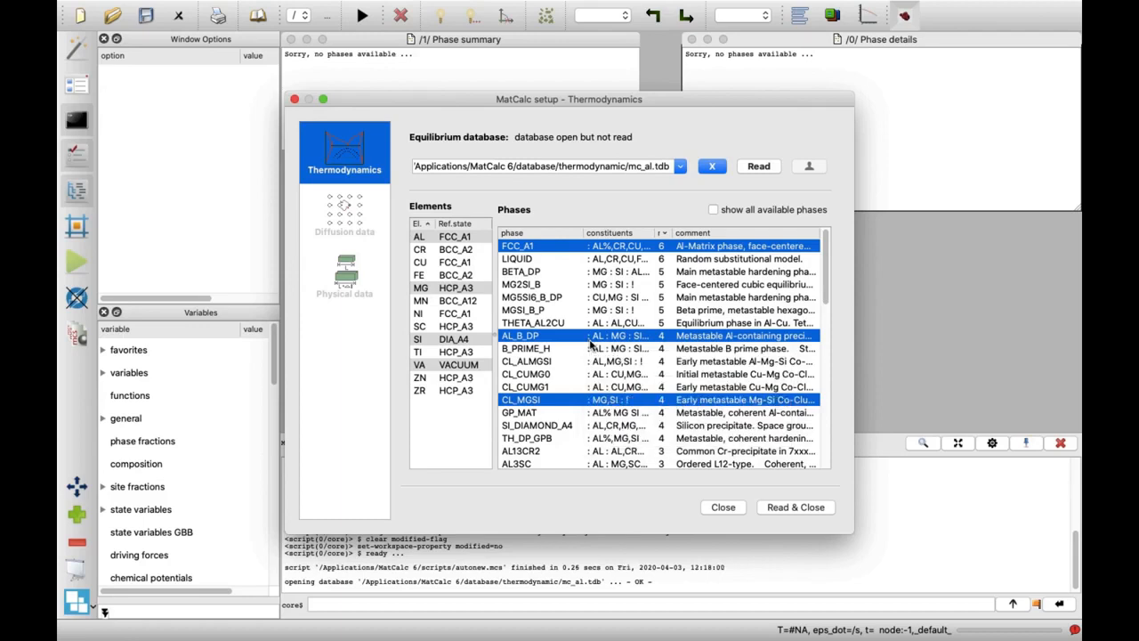
click(754, 167)
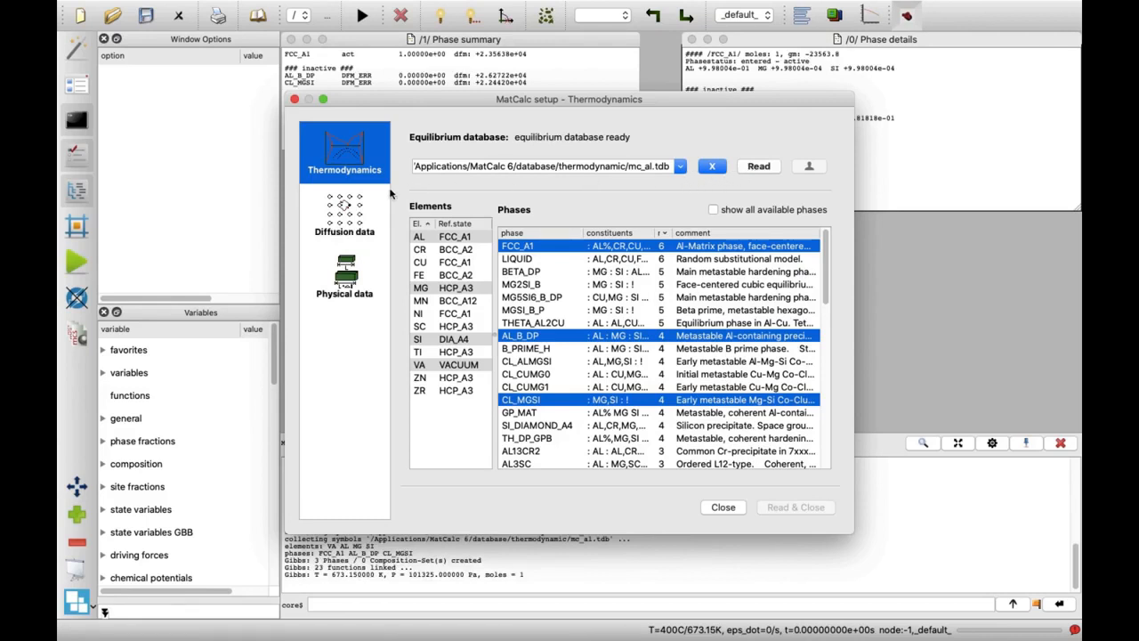
Load the diffusion database mc_al.ddb and close the database setup
click(360, 214)
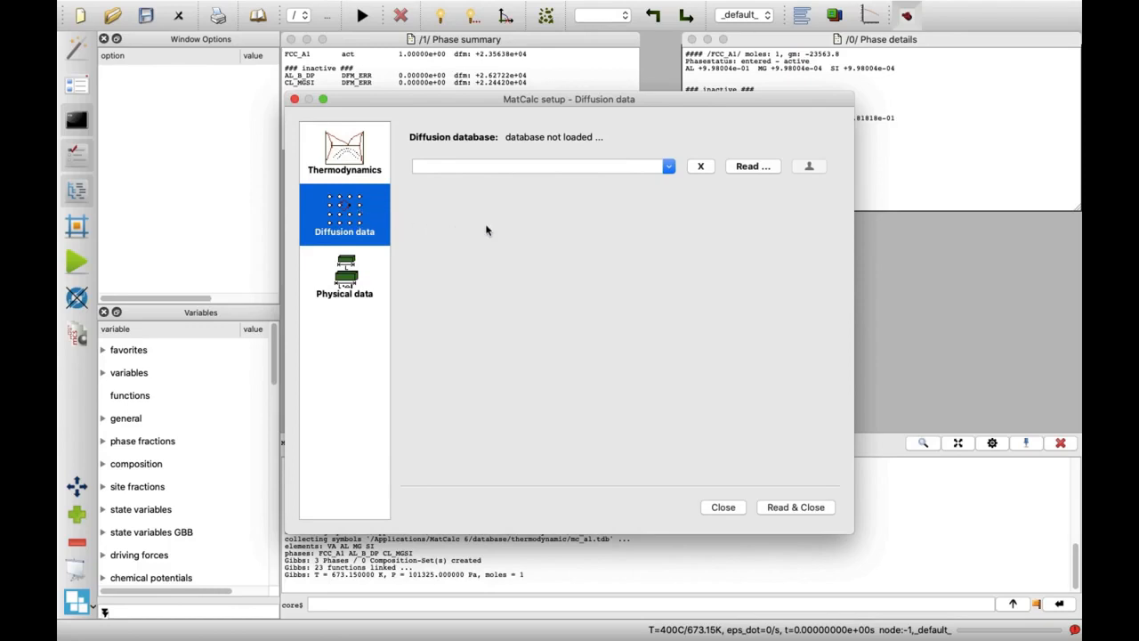
click(752, 166)
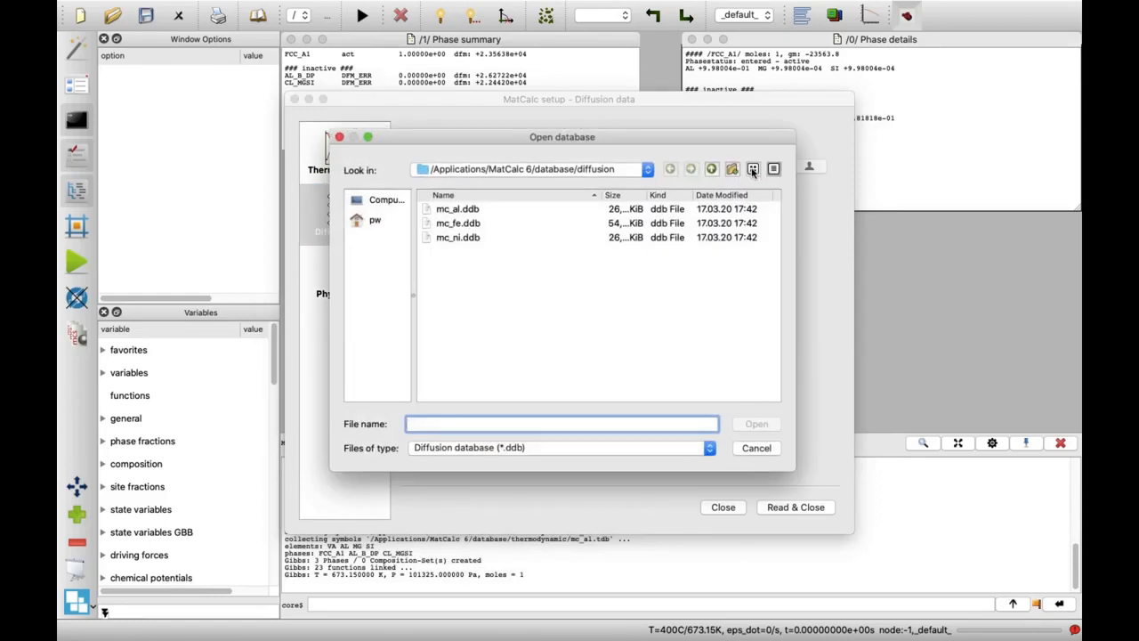
click(476, 209)
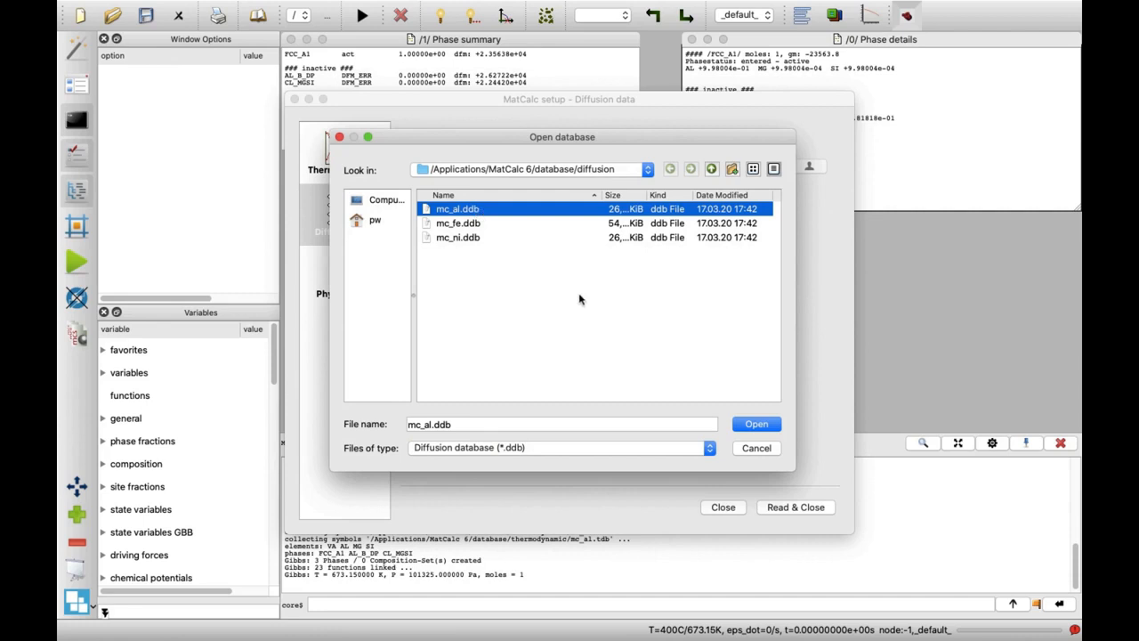
click(751, 424)
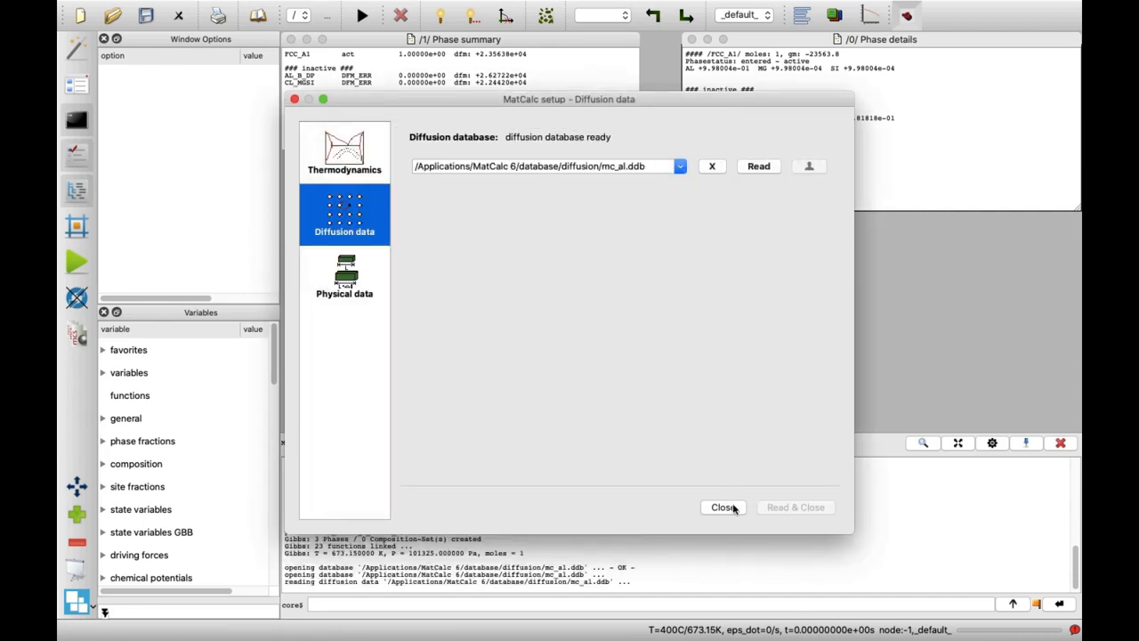
click(723, 507)
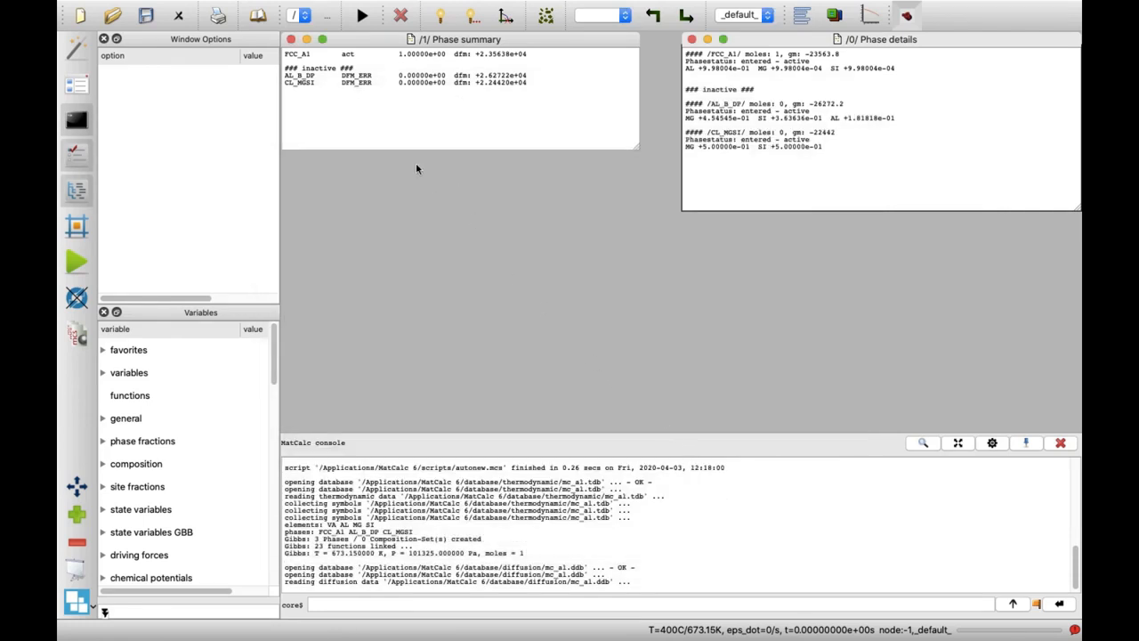
Set the nominal composition in weight percent to 0.7 MG and 0.4 SI
mouse_move(203, 8)
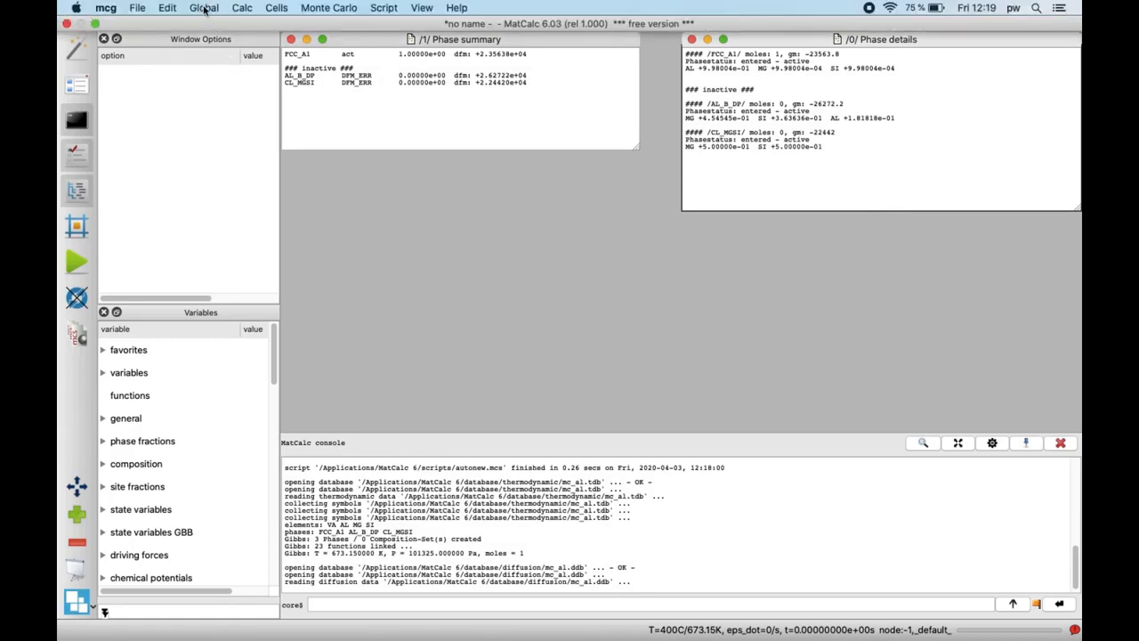
click(203, 7)
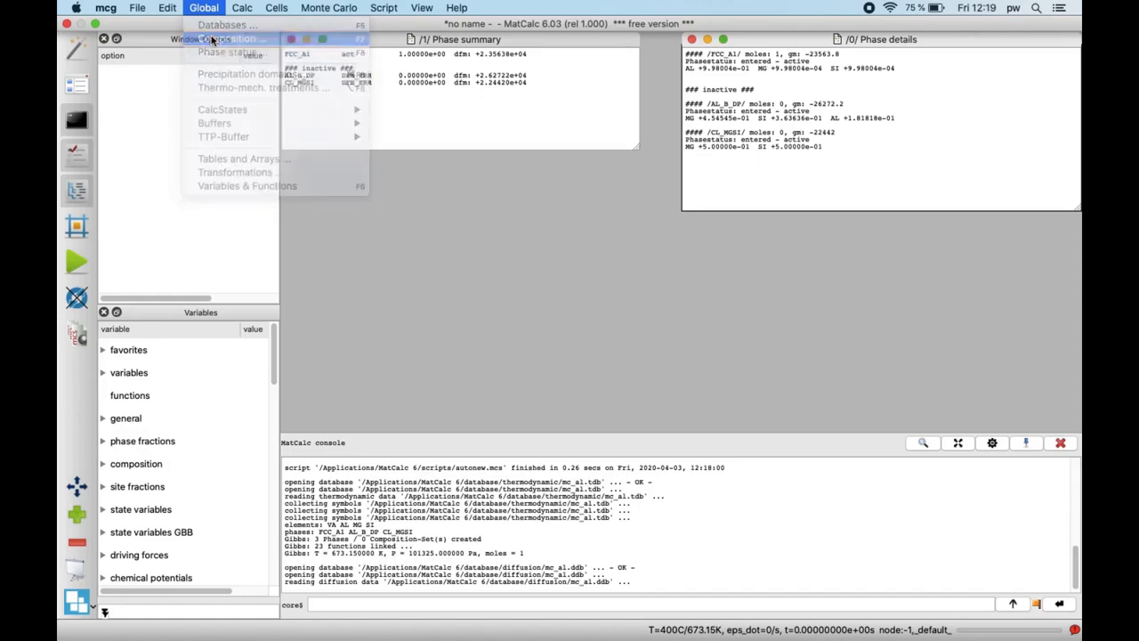
click(212, 39)
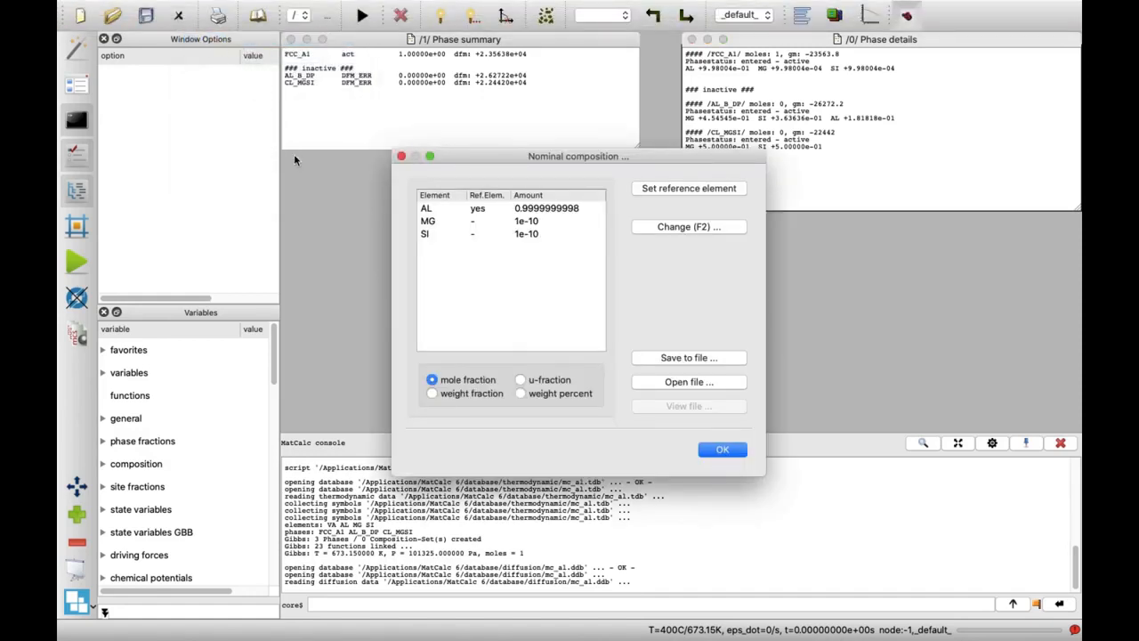
click(524, 393)
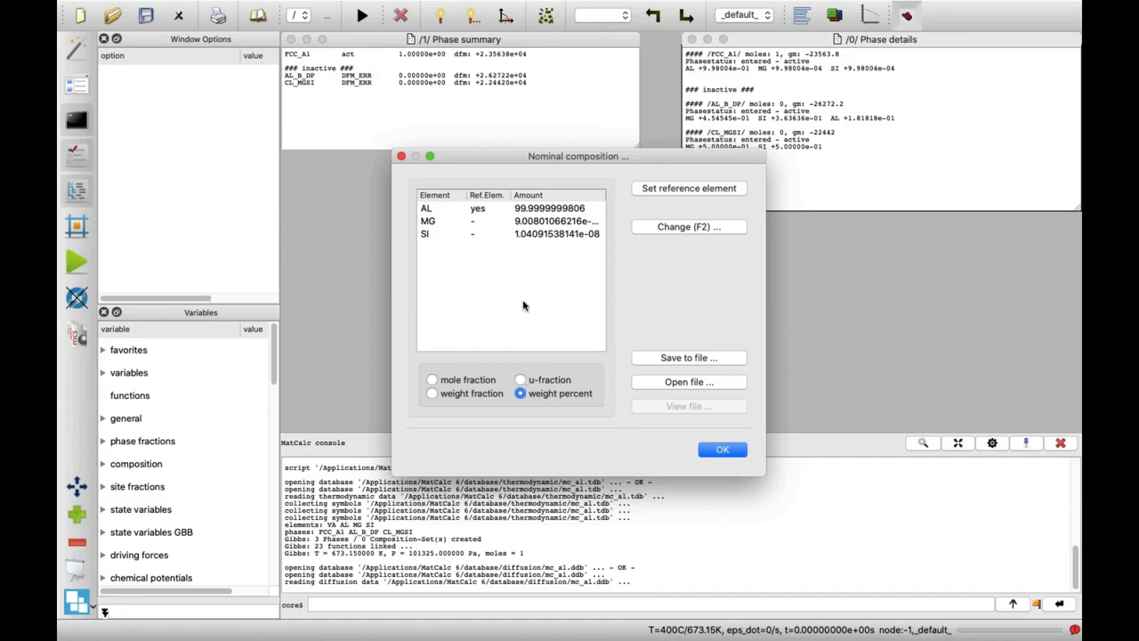
double_click(538, 221)
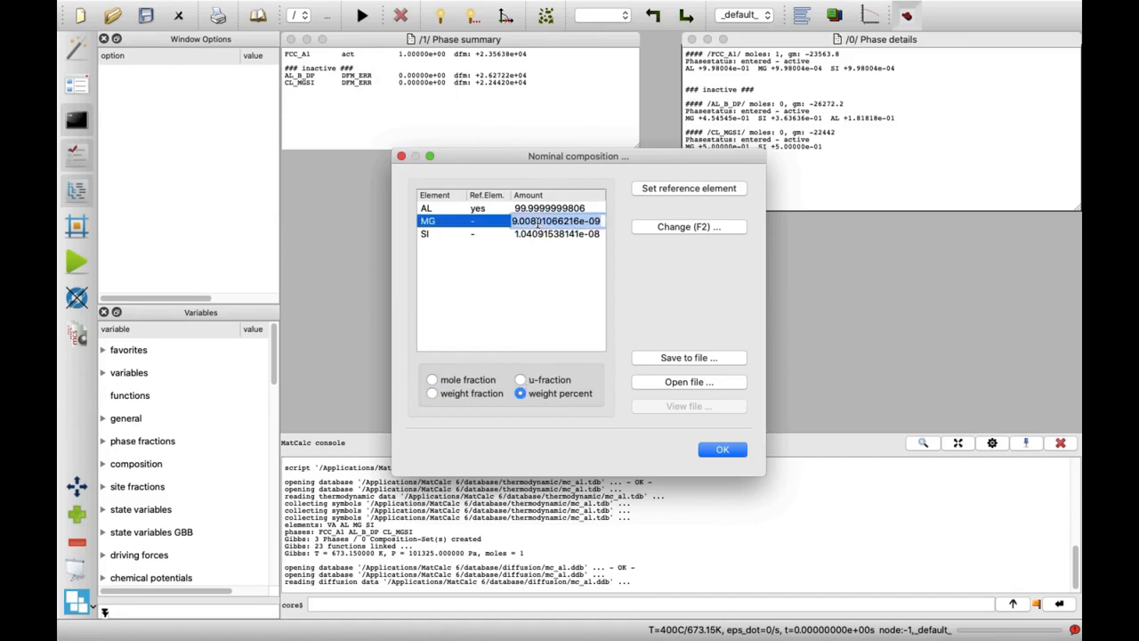
text(0.7)
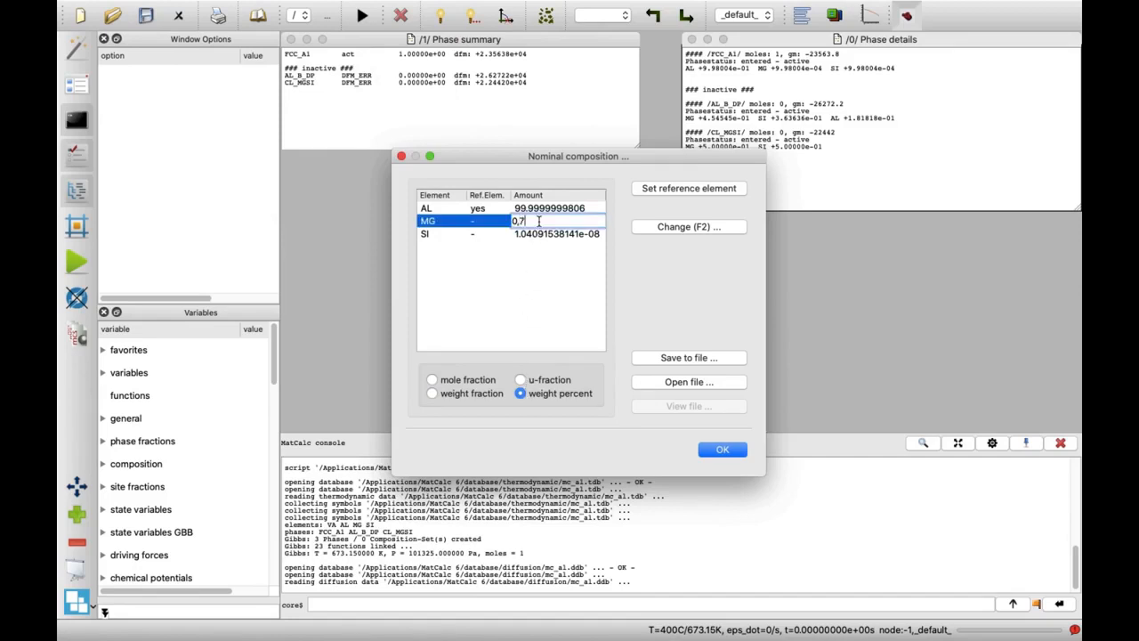
key(Return)
text(0.4)
key(Return)
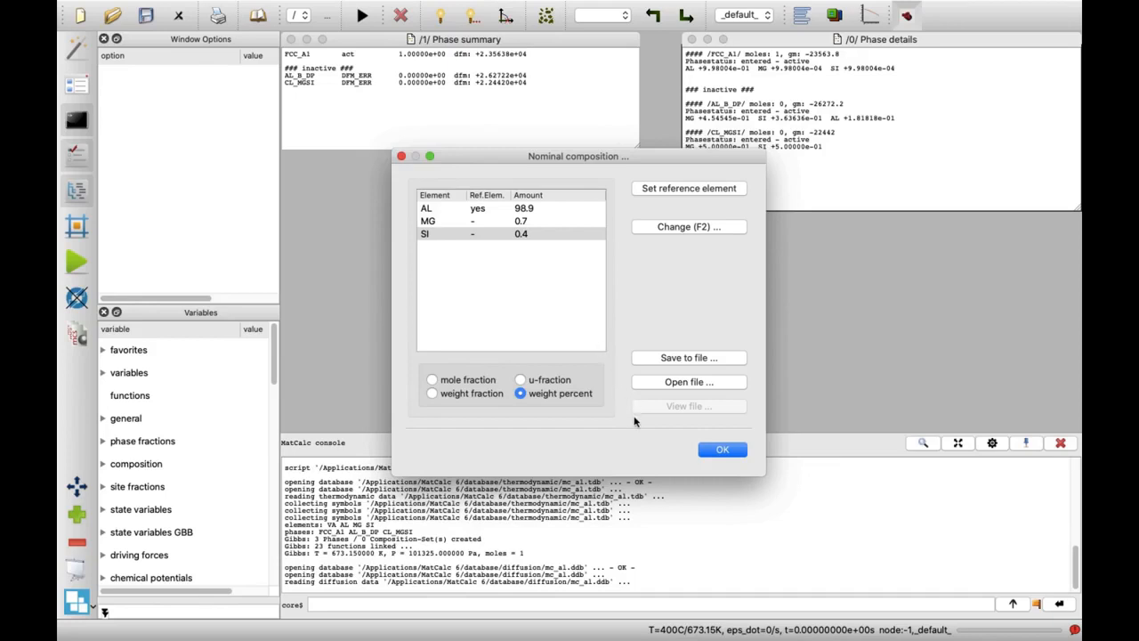
click(723, 451)
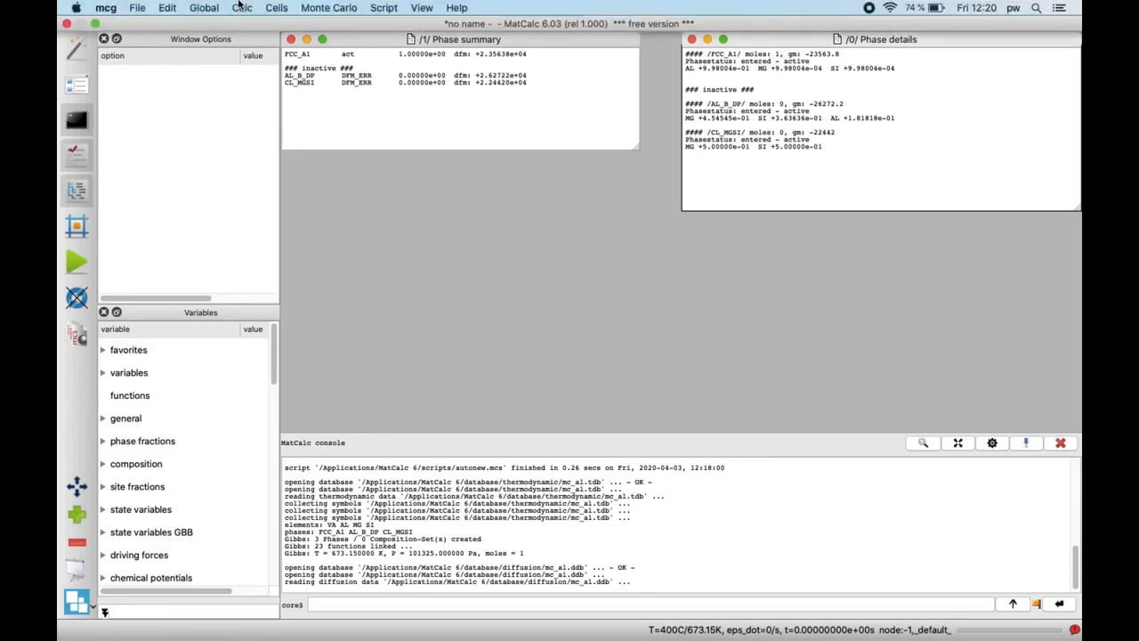
Calculate the equilibrium at 180 °C from newly set start values and review the active and inactive phases in the phase summary
click(243, 8)
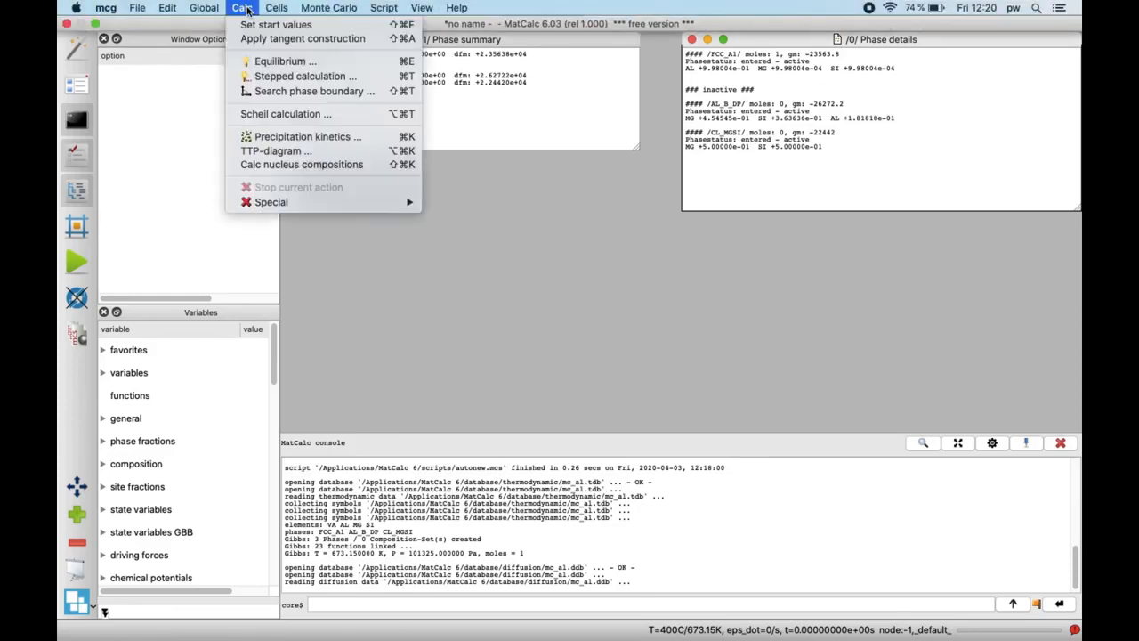
click(306, 26)
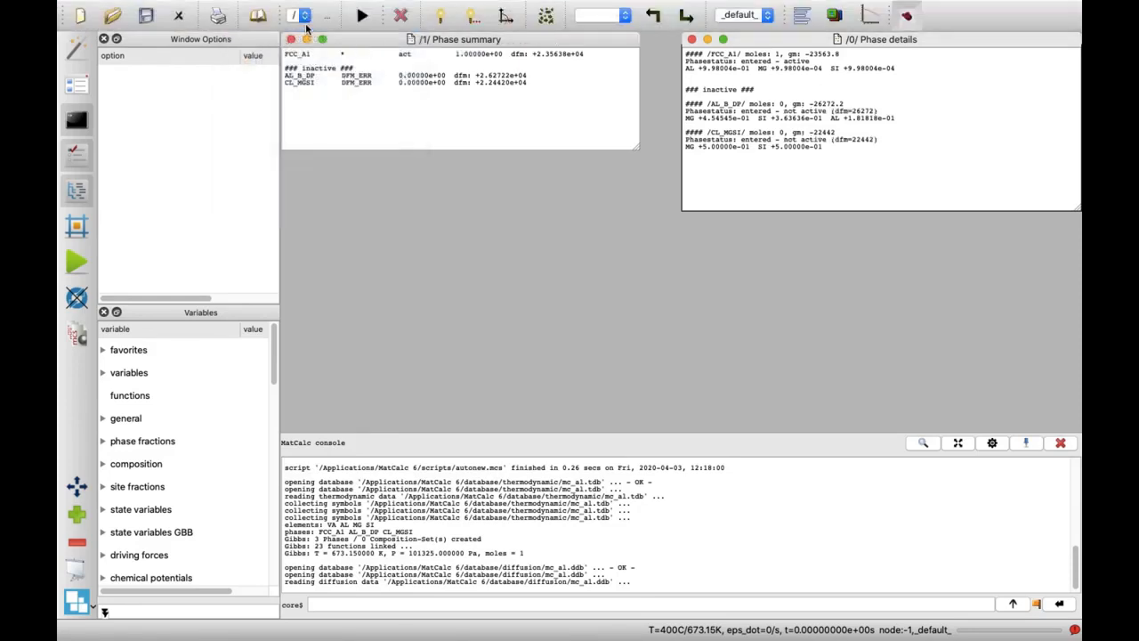
click(438, 18)
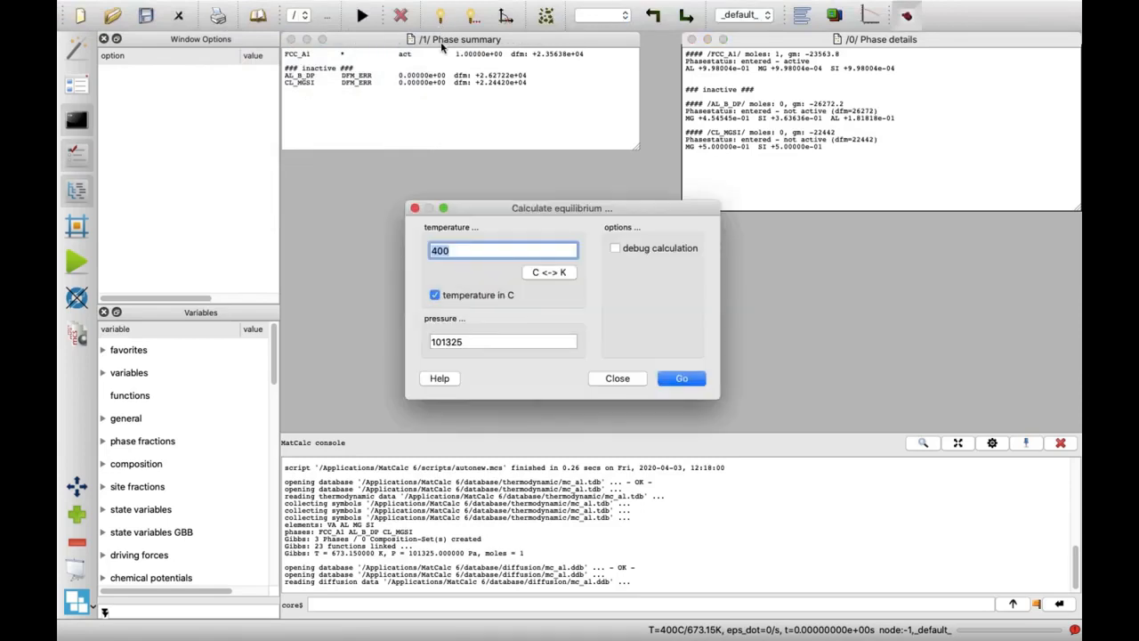
text(180)
click(669, 374)
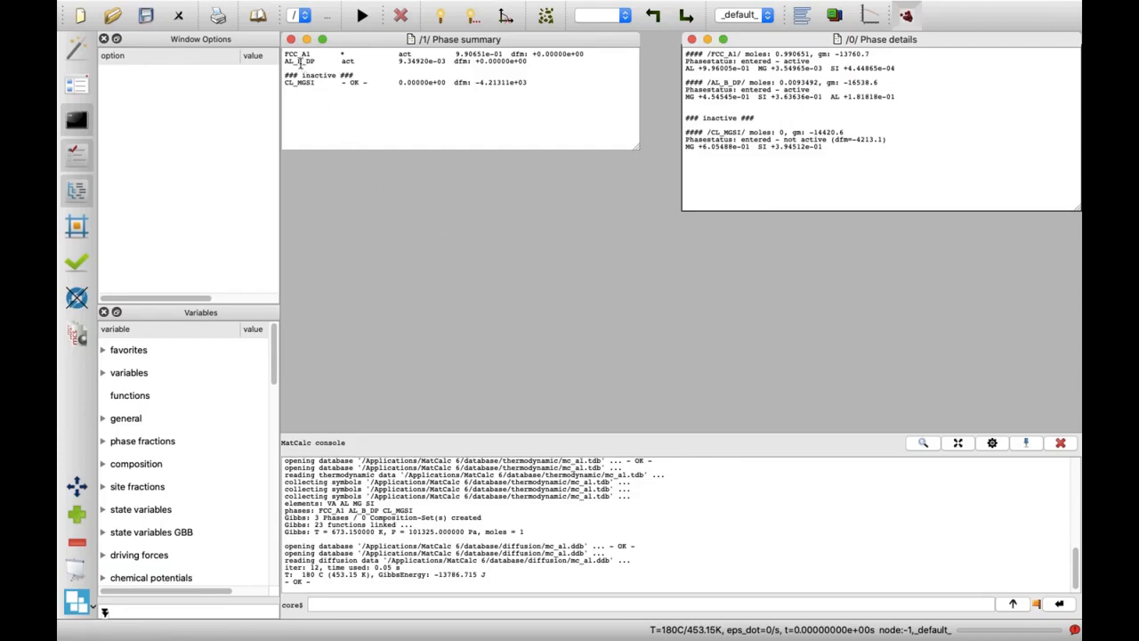
drag(285, 55, 281, 68)
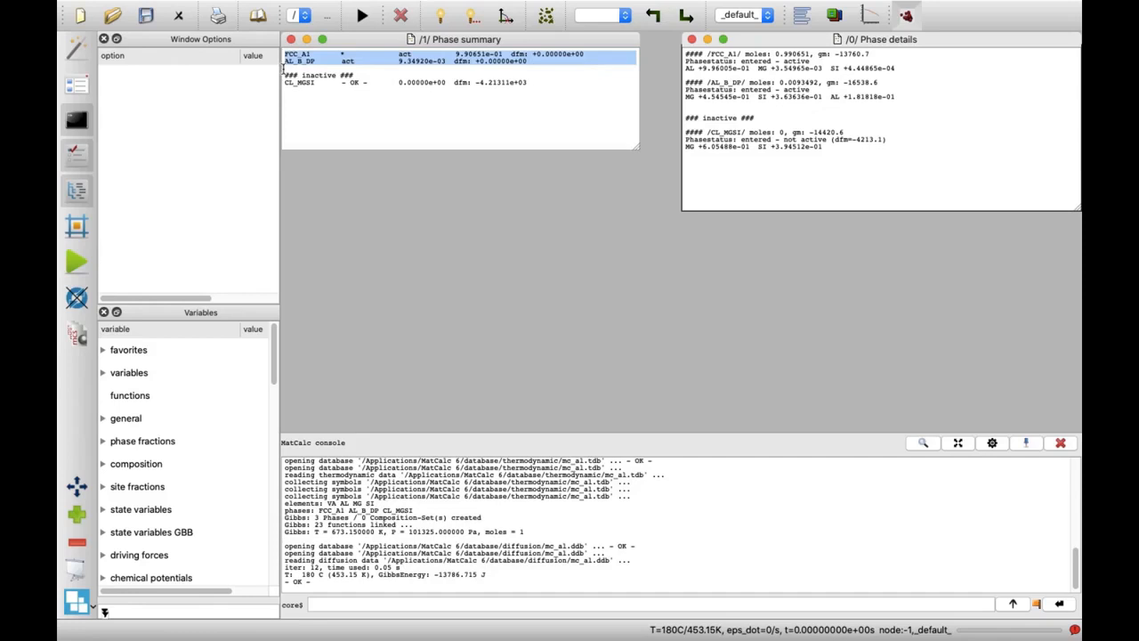
drag(285, 75, 287, 91)
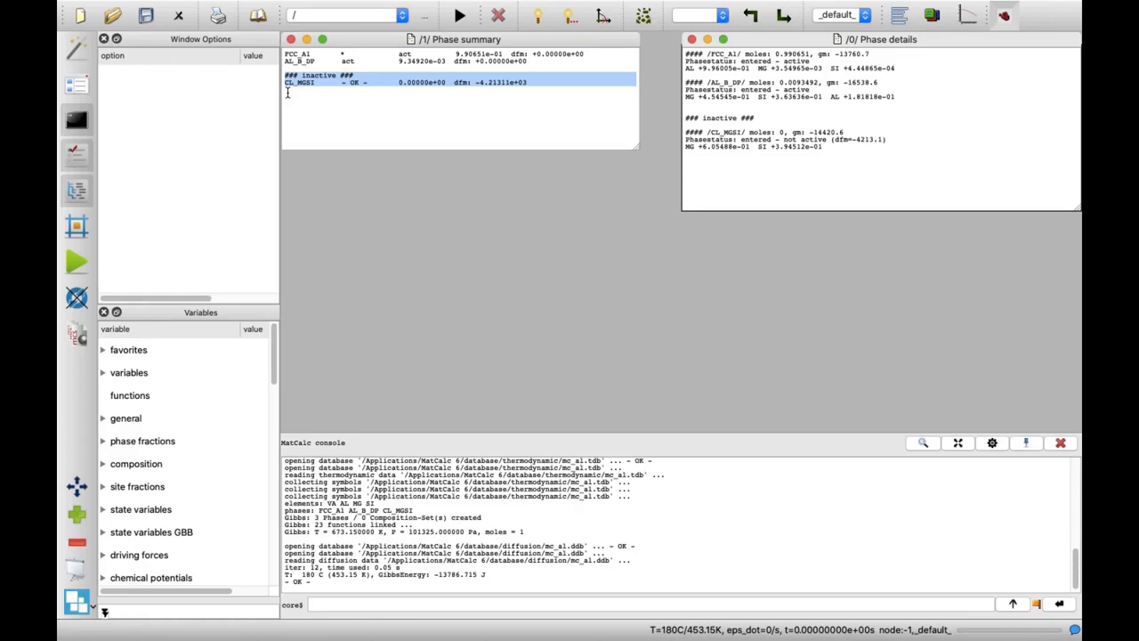
Create a precipitation domain named matrix with FCC_A1 as its thermodynamic matrix phase
click(201, 8)
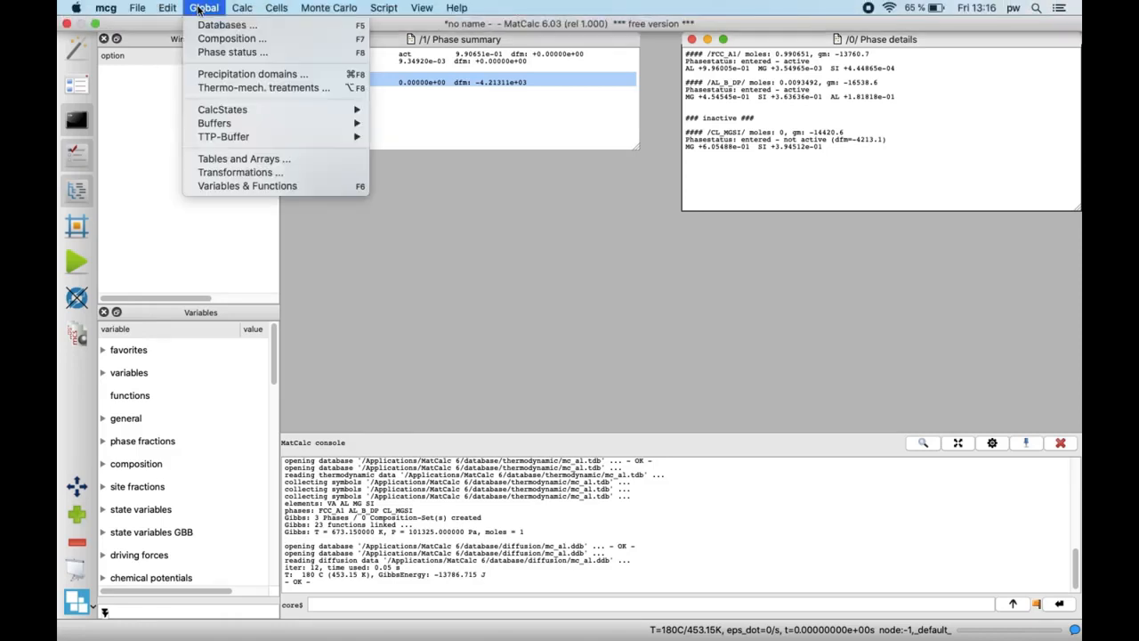
click(215, 75)
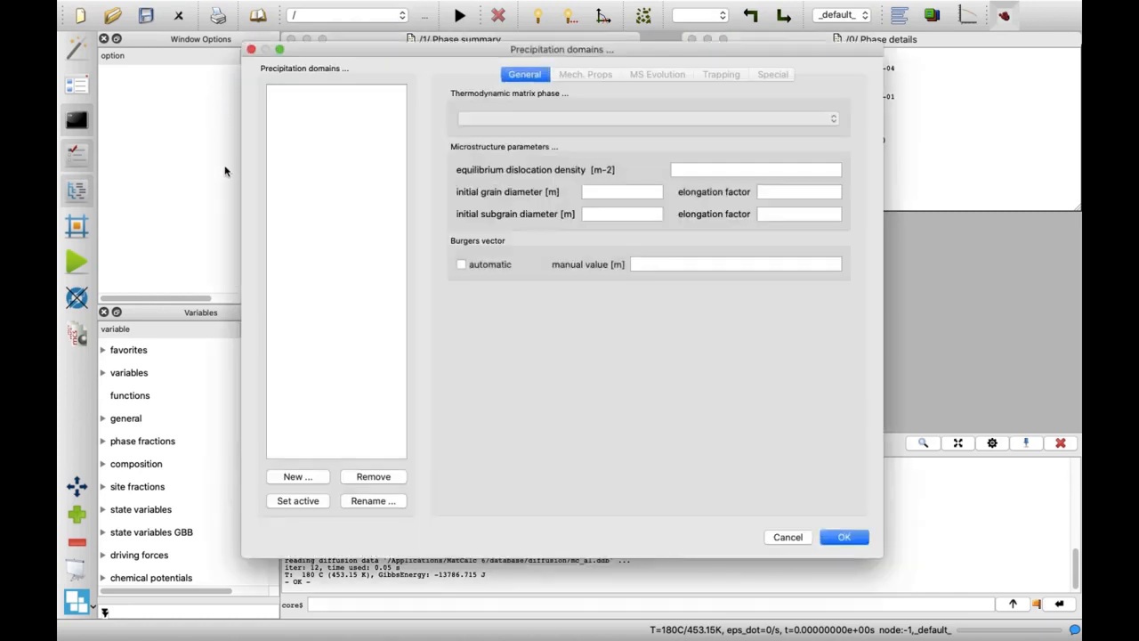
click(287, 477)
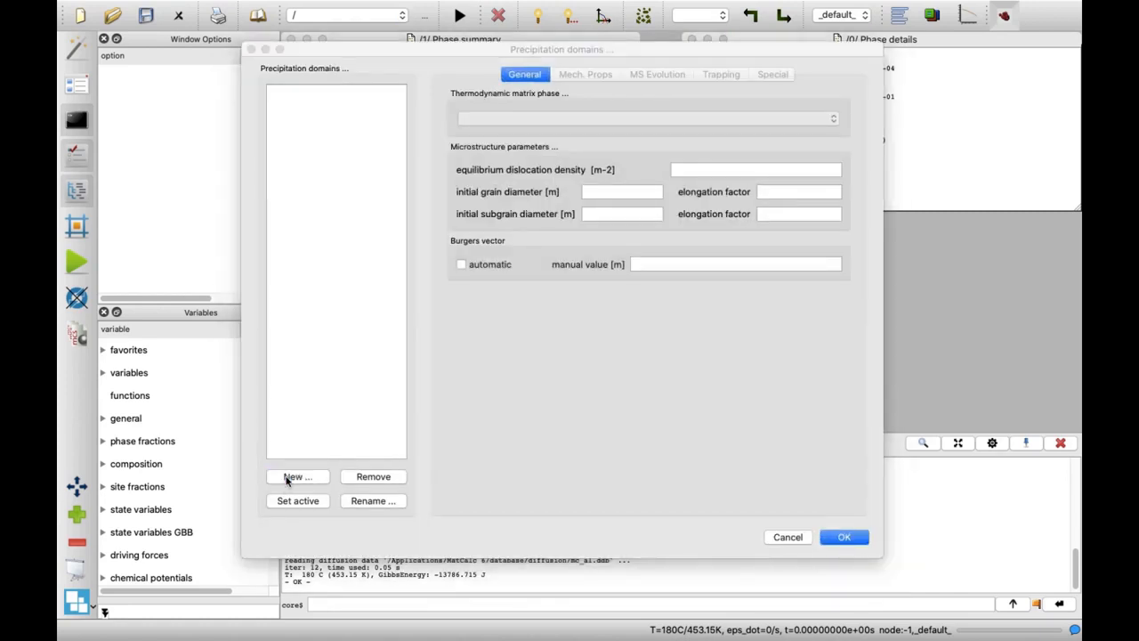
text(ma)
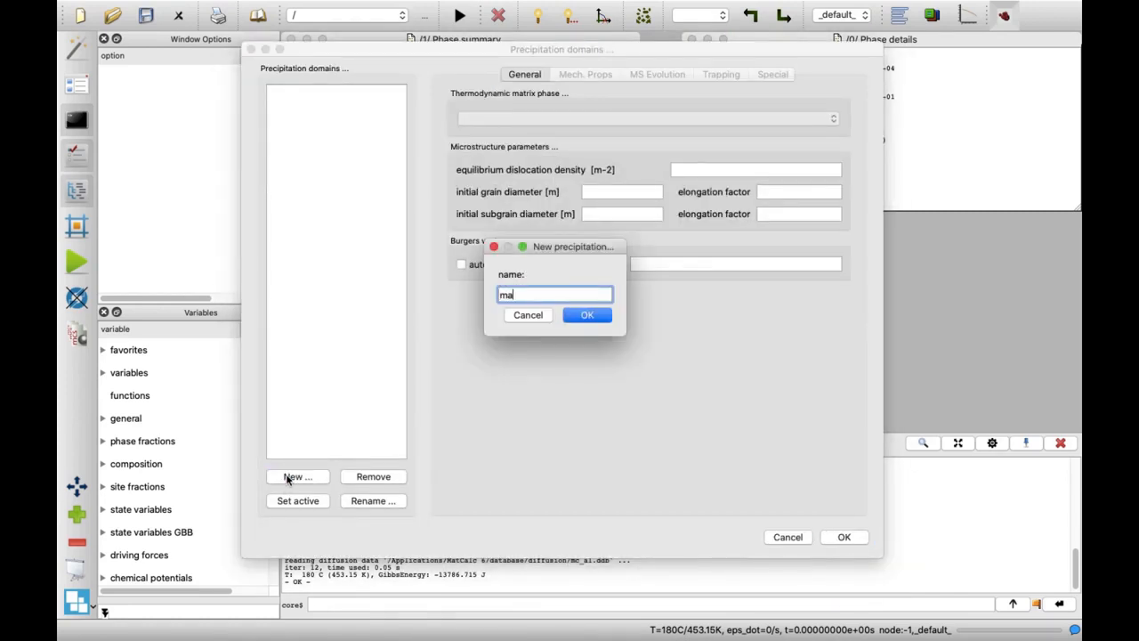
text(trix)
click(586, 315)
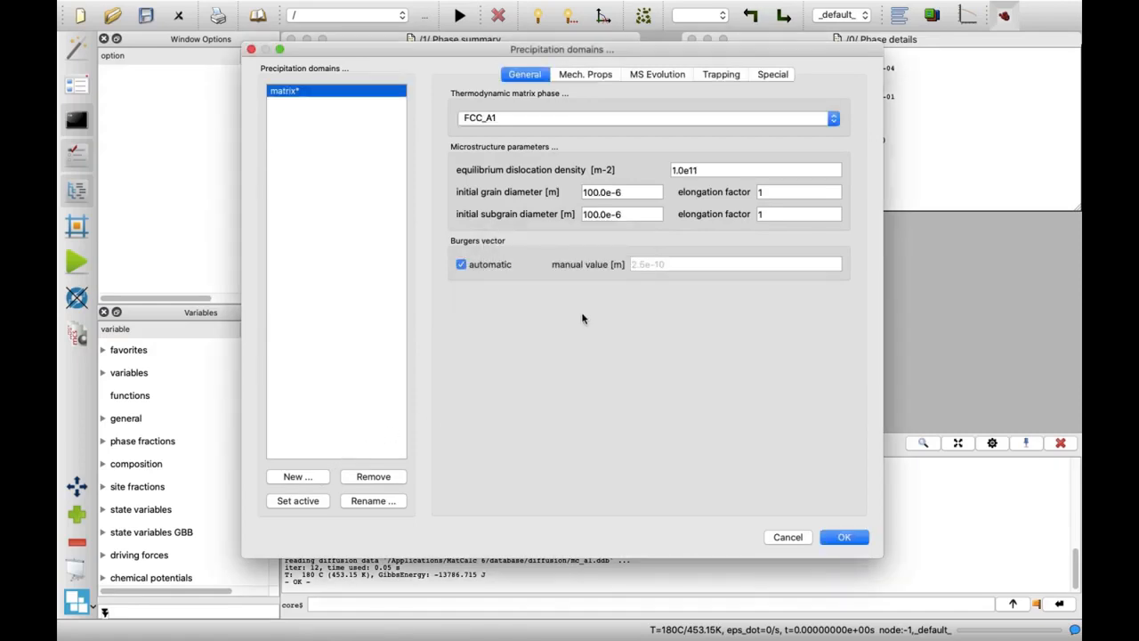
click(562, 122)
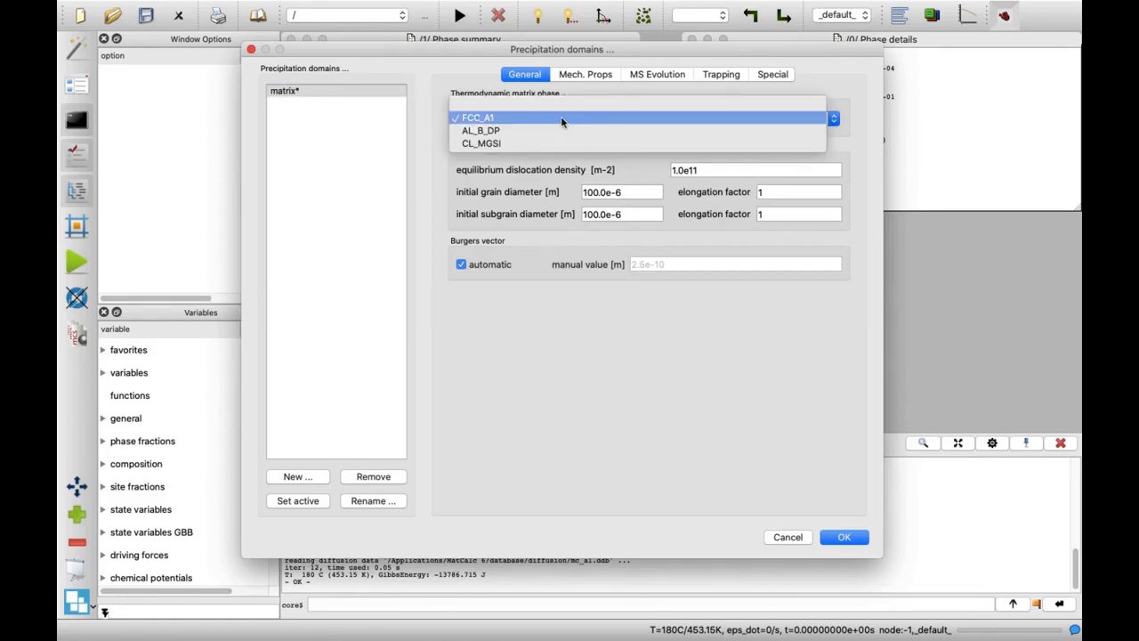
click(561, 118)
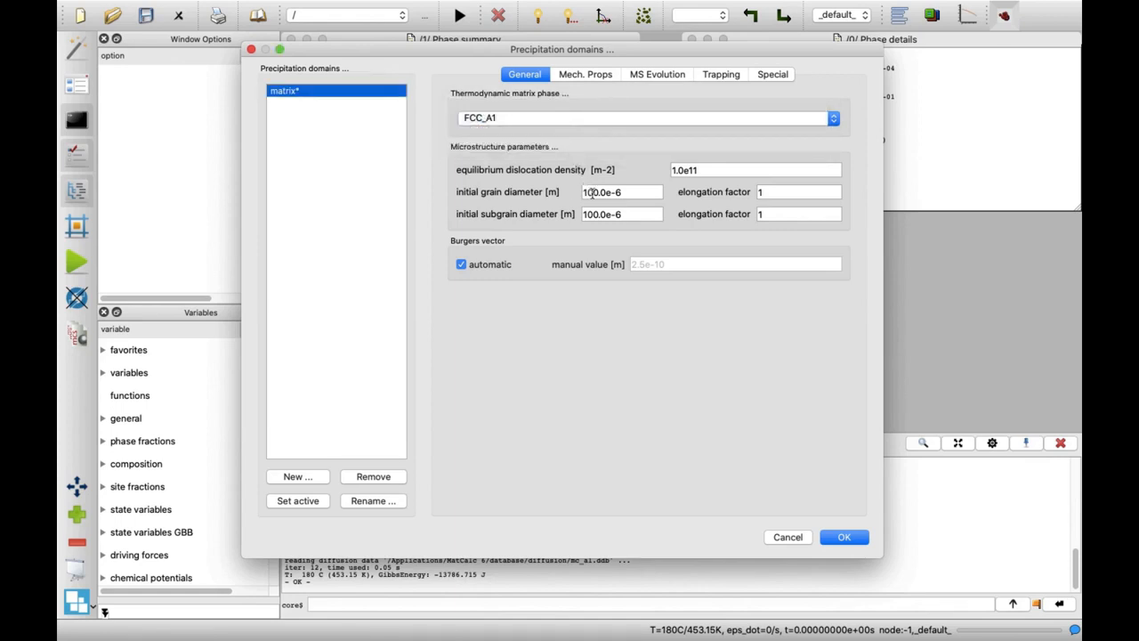
Change the matrix domain's initial grain diameter by replacing its leading digits with 5
drag(594, 193, 583, 193)
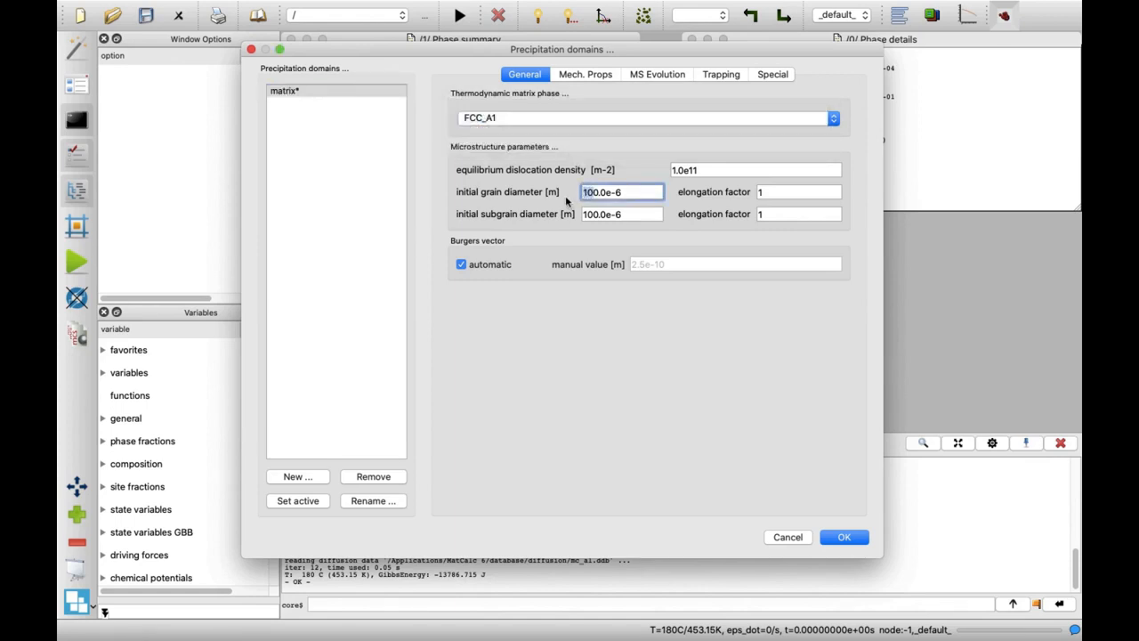
text(5)
click(638, 193)
Set the matrix domain's vacancy evolution model to FSAK vacancy dynamics
click(661, 77)
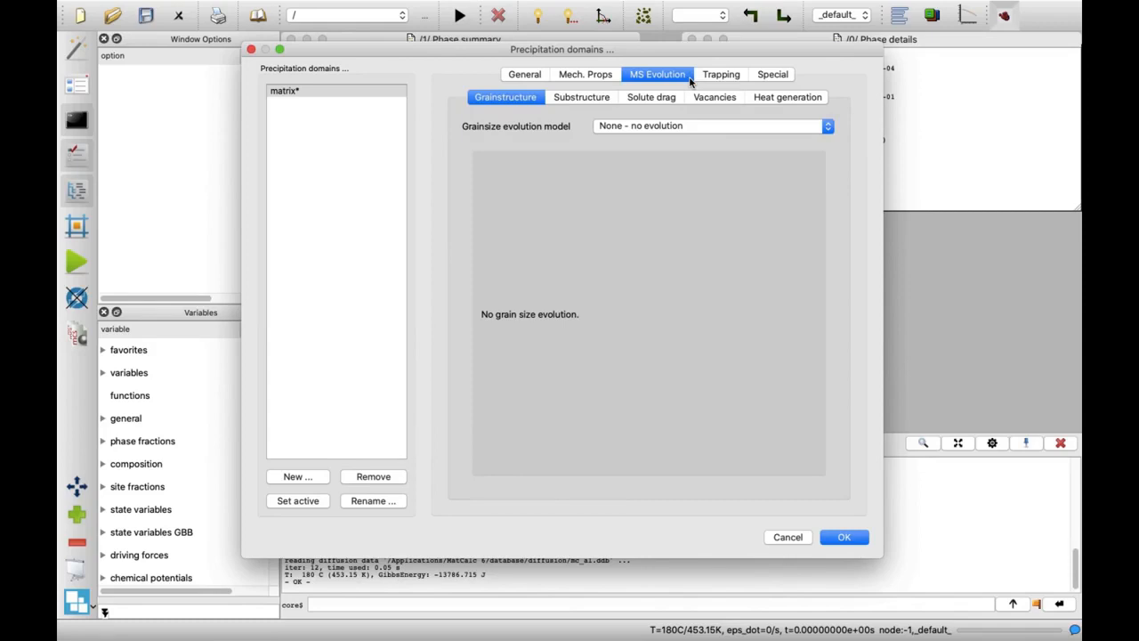
click(698, 98)
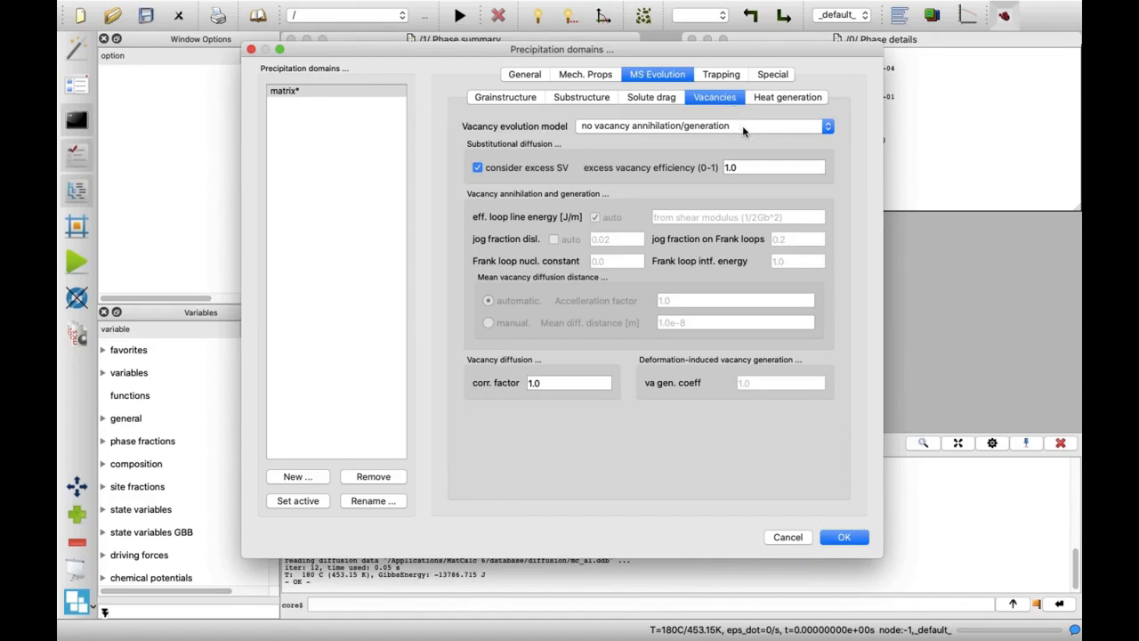
click(744, 129)
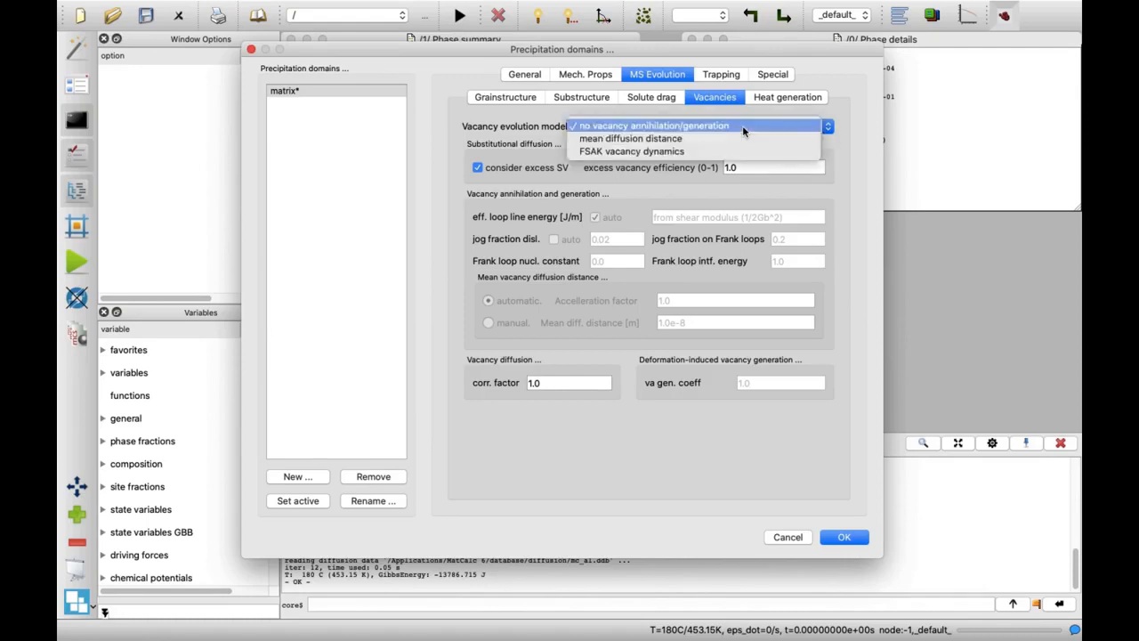
click(698, 157)
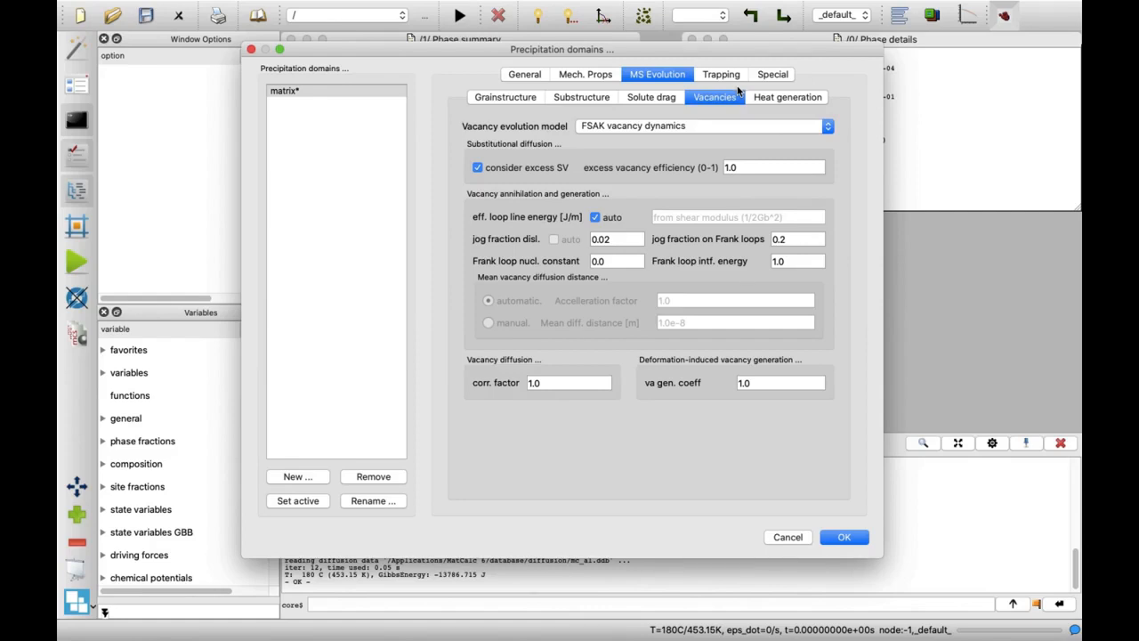
Add an FSK trap to the matrix domain with SV trapped at MG sites and a delta H of 5000 J/mol
click(739, 77)
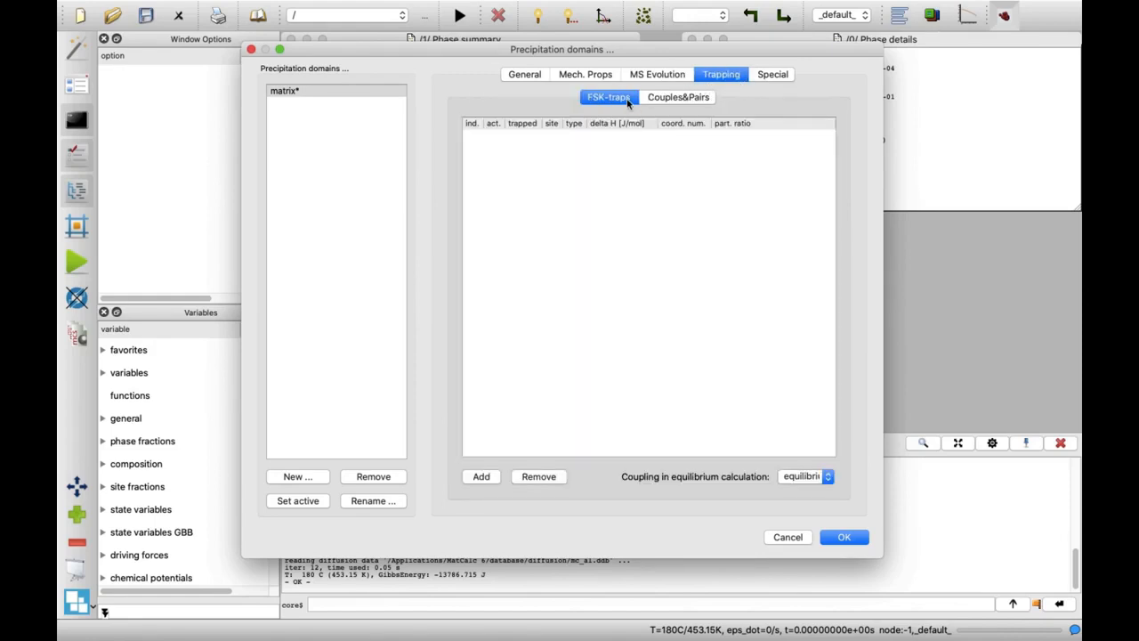
click(481, 478)
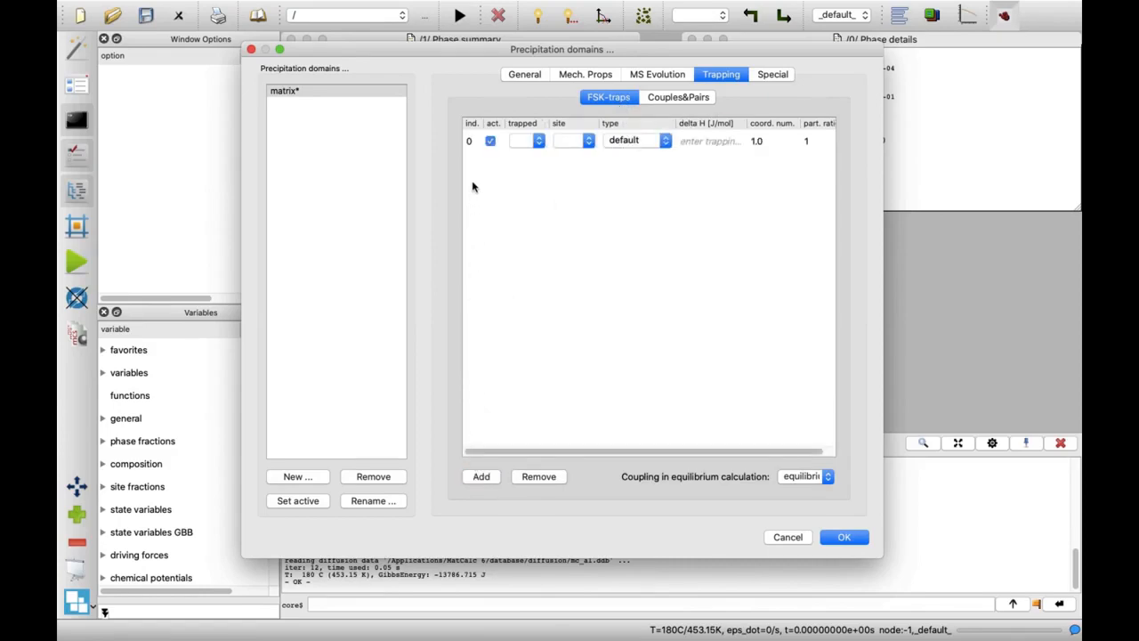
click(538, 143)
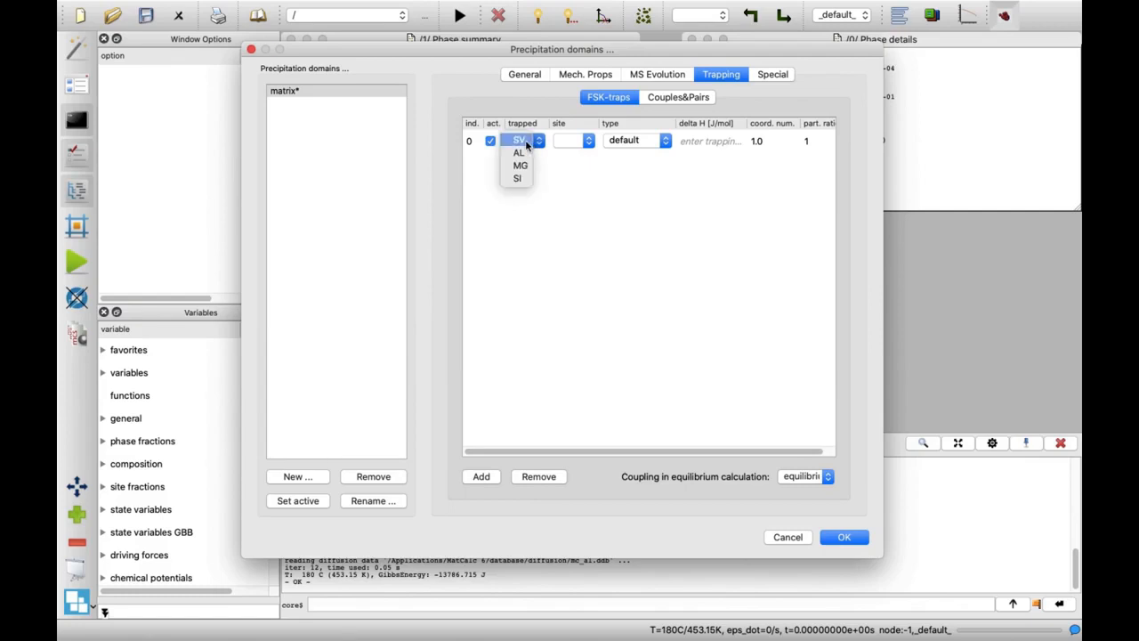
click(526, 145)
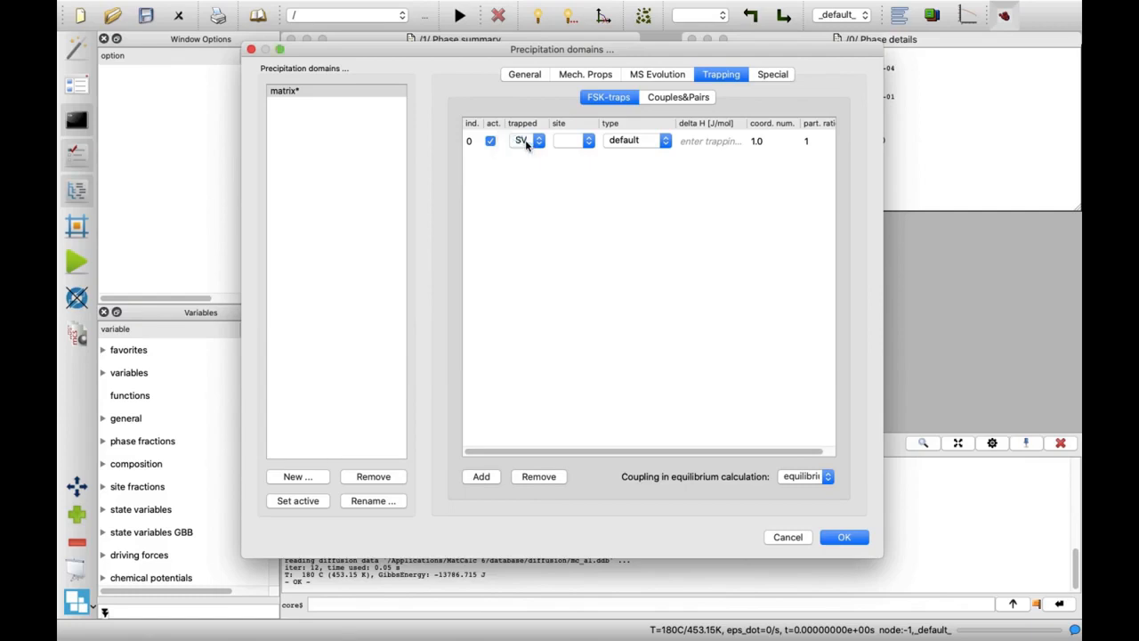
click(587, 146)
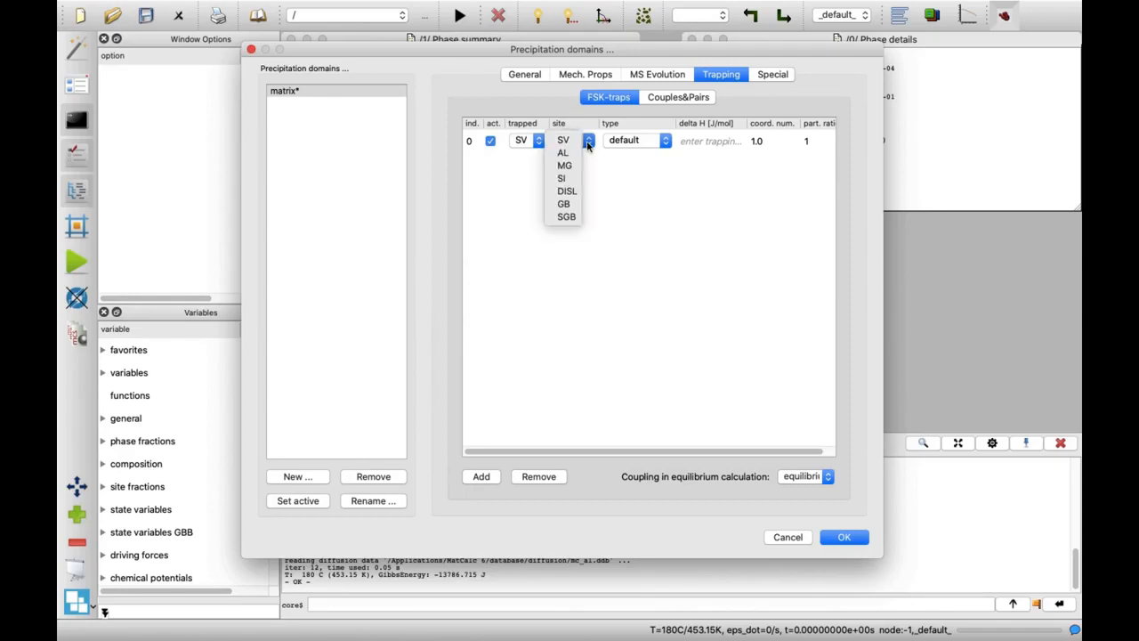
click(575, 167)
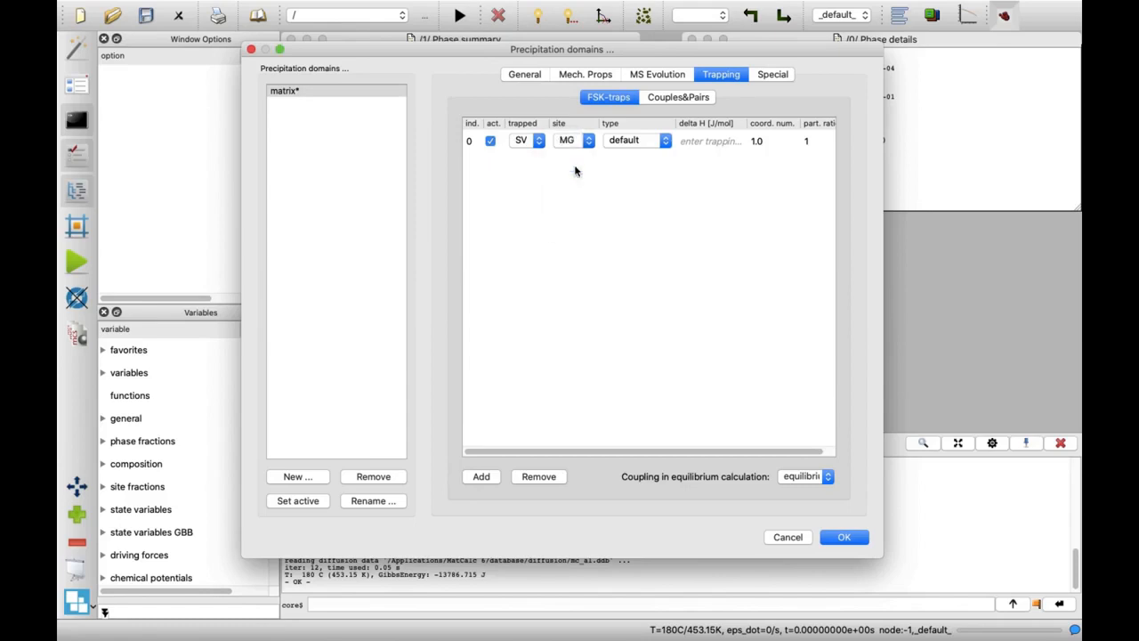
click(726, 145)
click(726, 145)
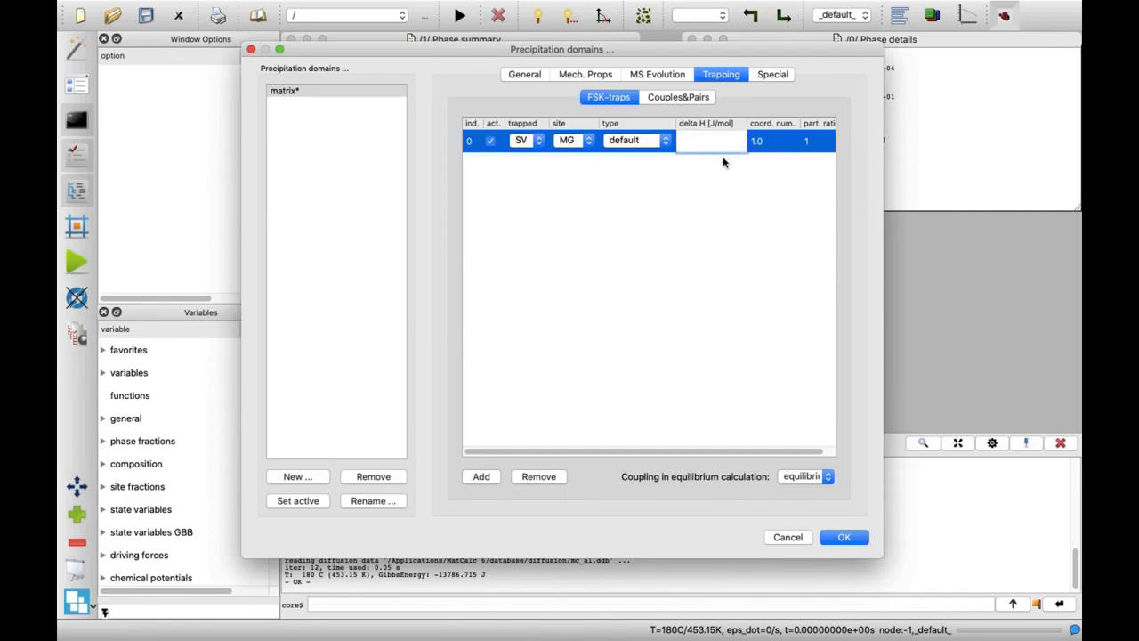
text(5000)
click(724, 163)
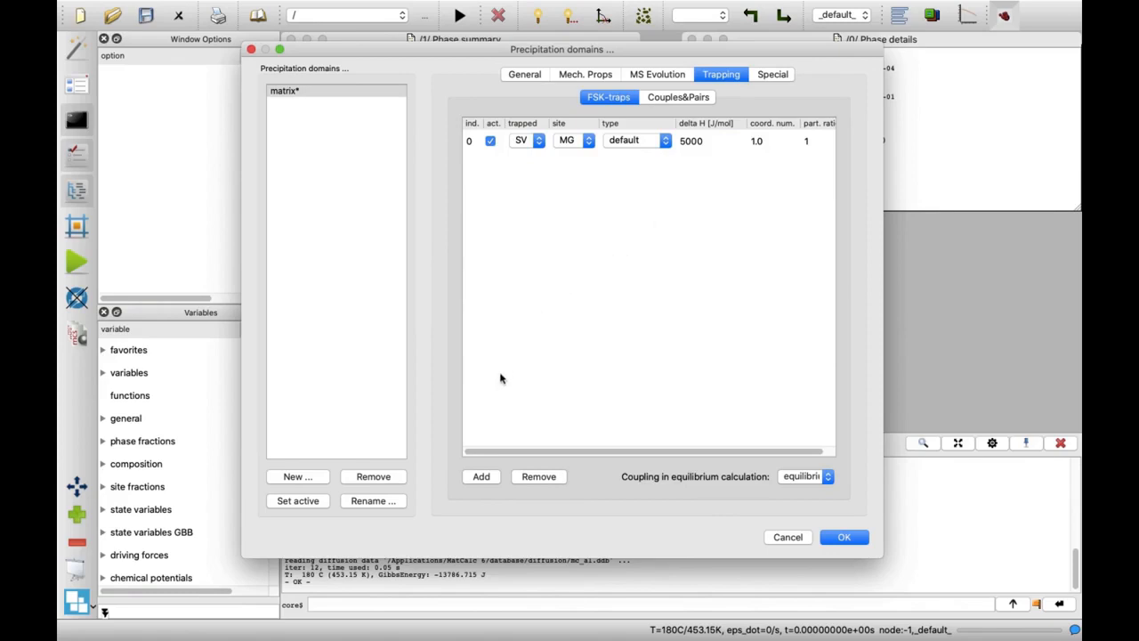
Add a second FSK trap with SV trapped at SI sites and a delta H of 7200 J/mol, and accept the domain settings
click(480, 477)
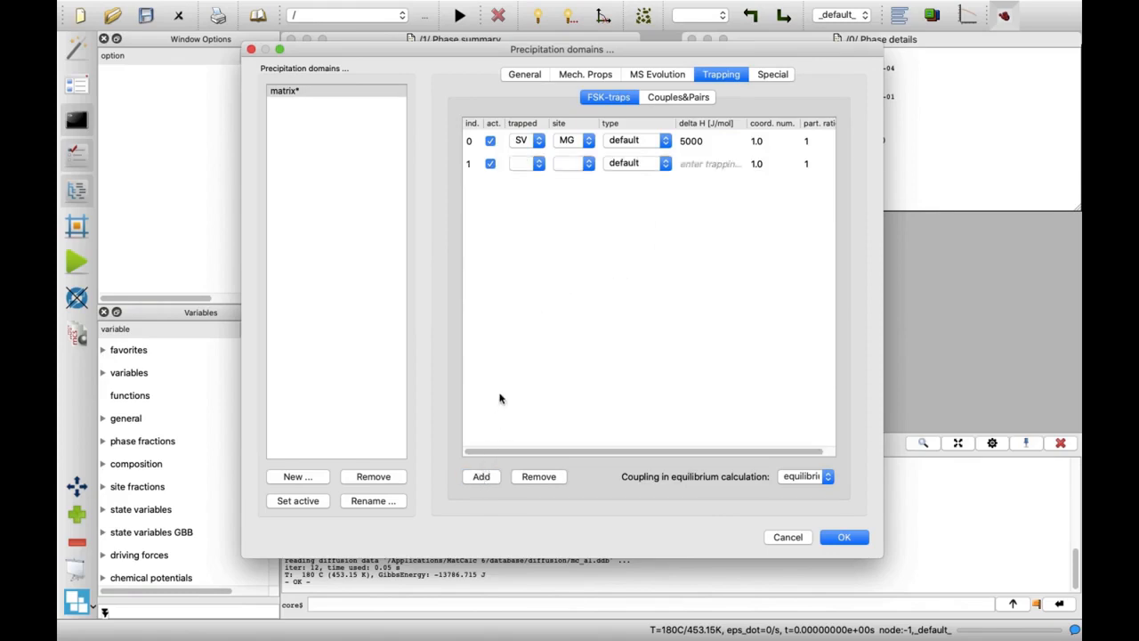
click(539, 166)
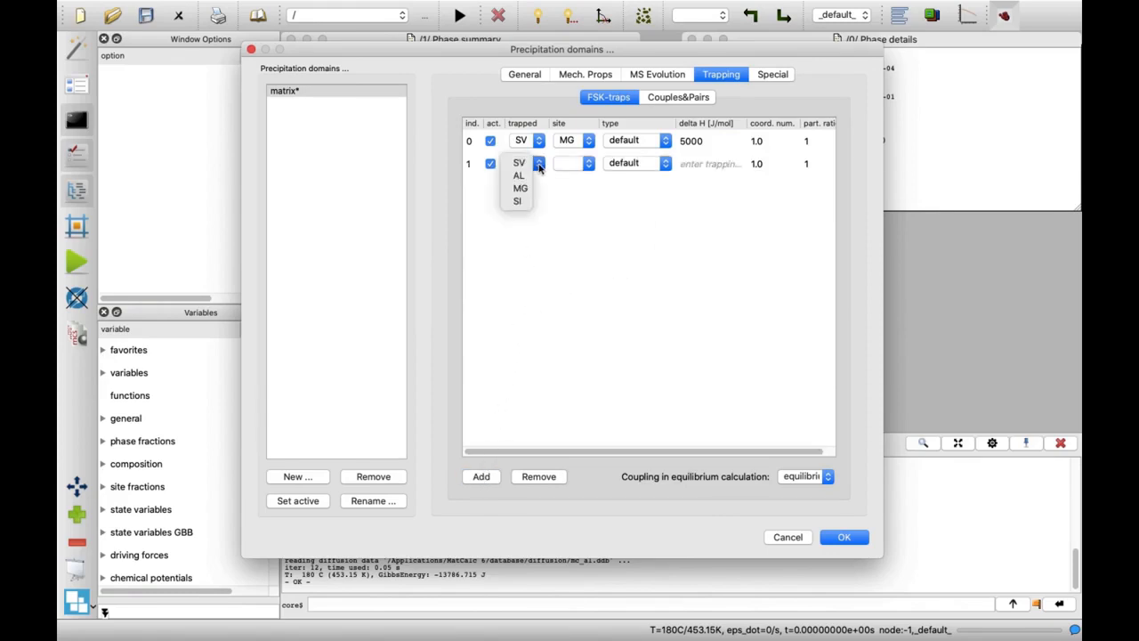
click(525, 163)
click(563, 167)
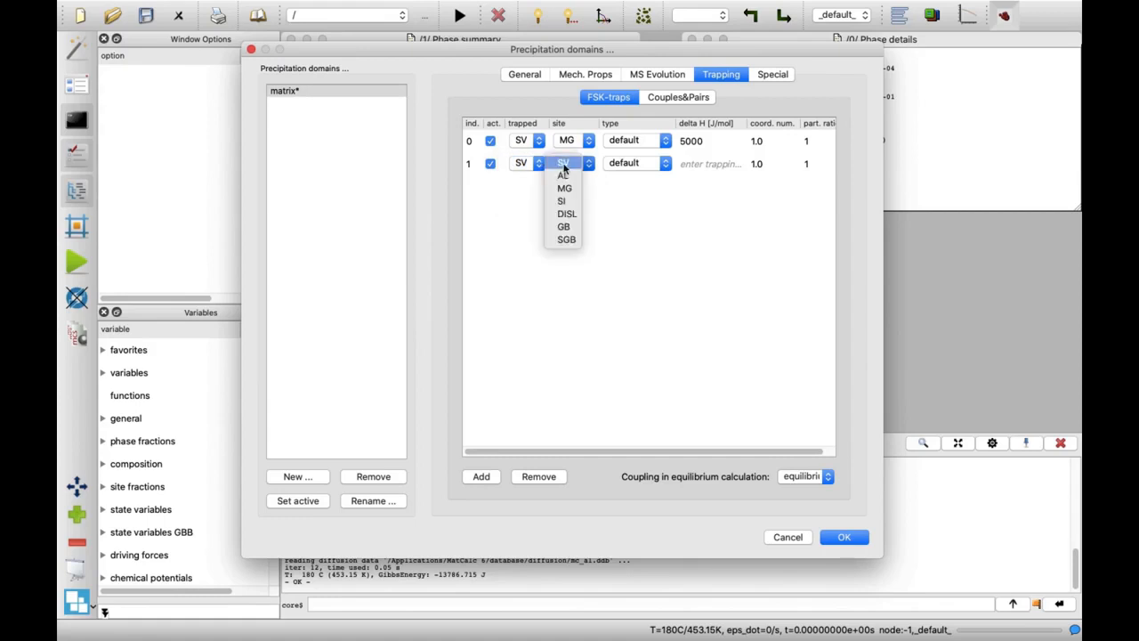
click(564, 203)
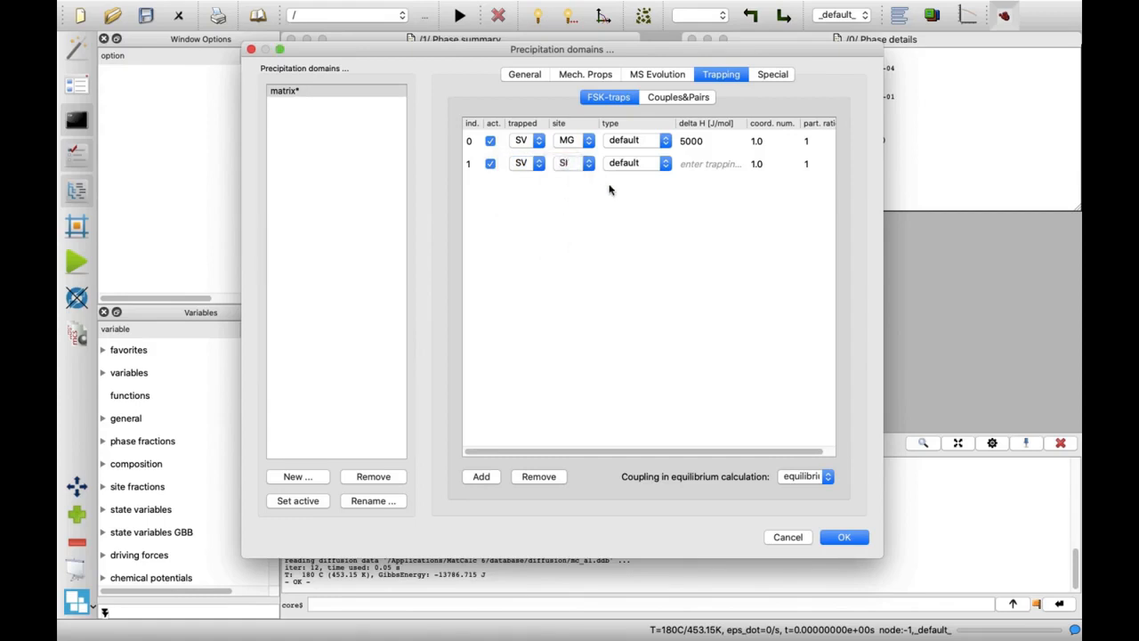
double_click(714, 164)
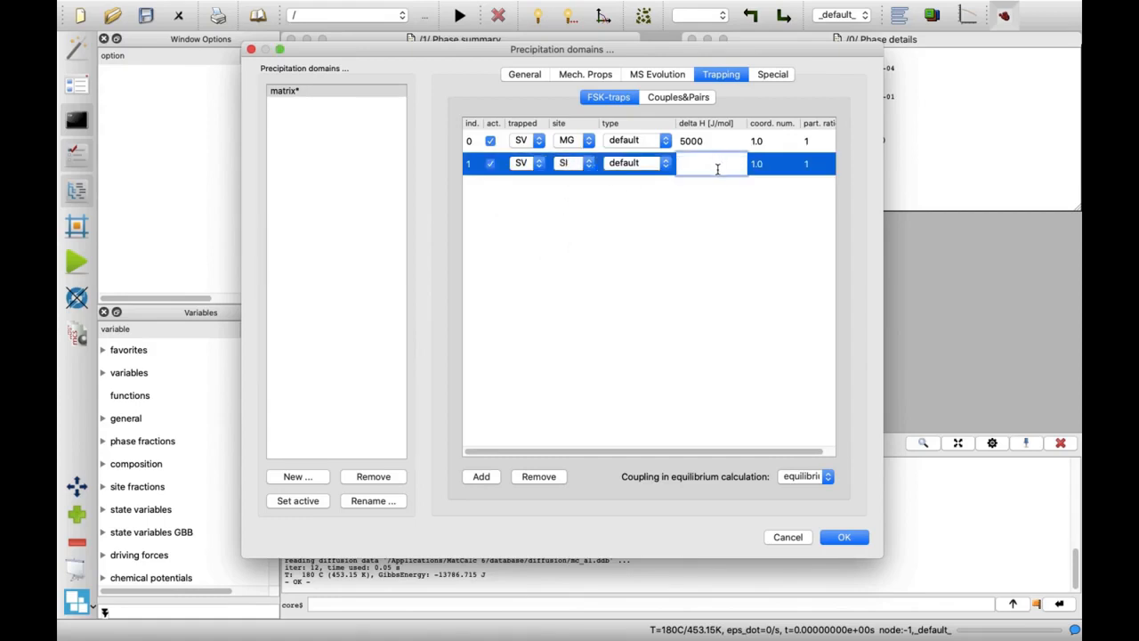
text(7200)
key(Return)
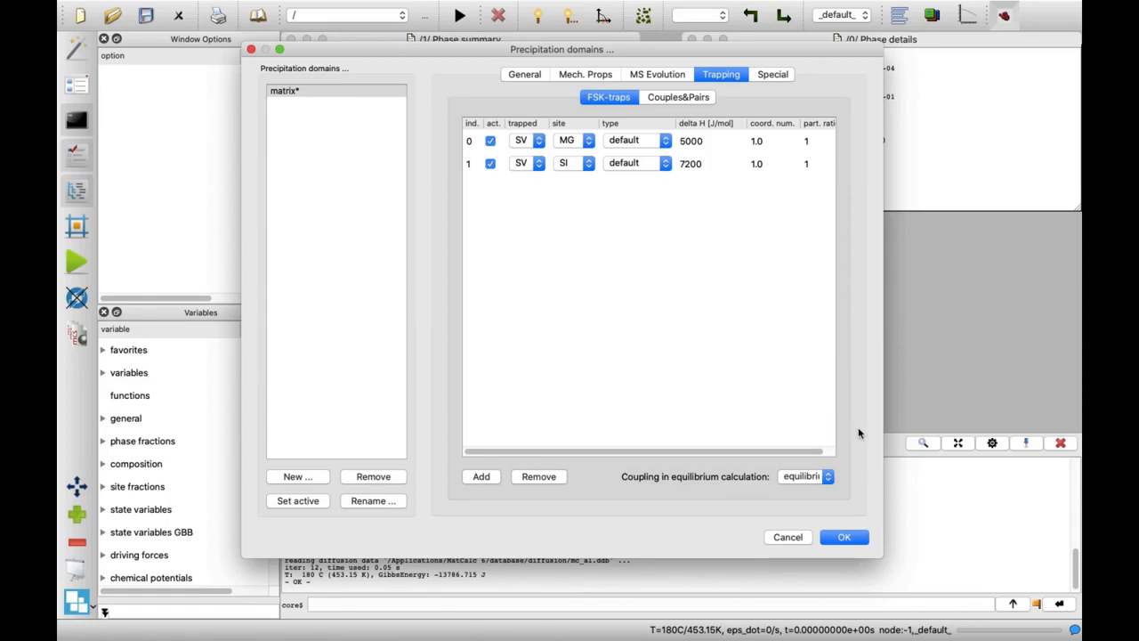
click(845, 537)
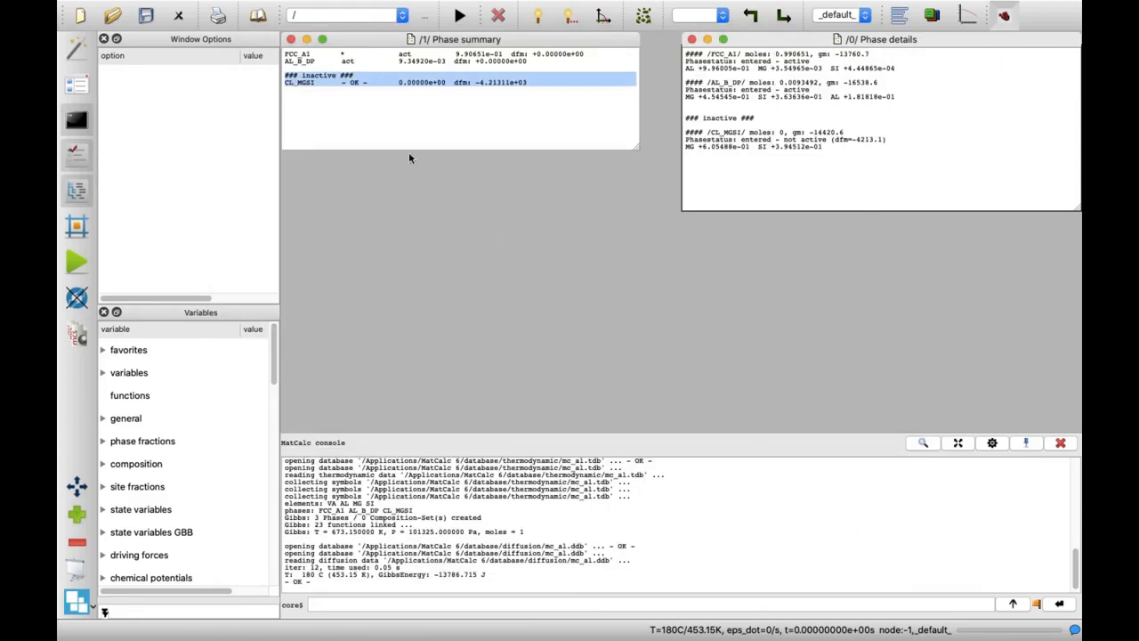
Create precipitate phases from the equilibrium phases AL_B_DP and CL_MGSI together in the phase status settings
click(211, 7)
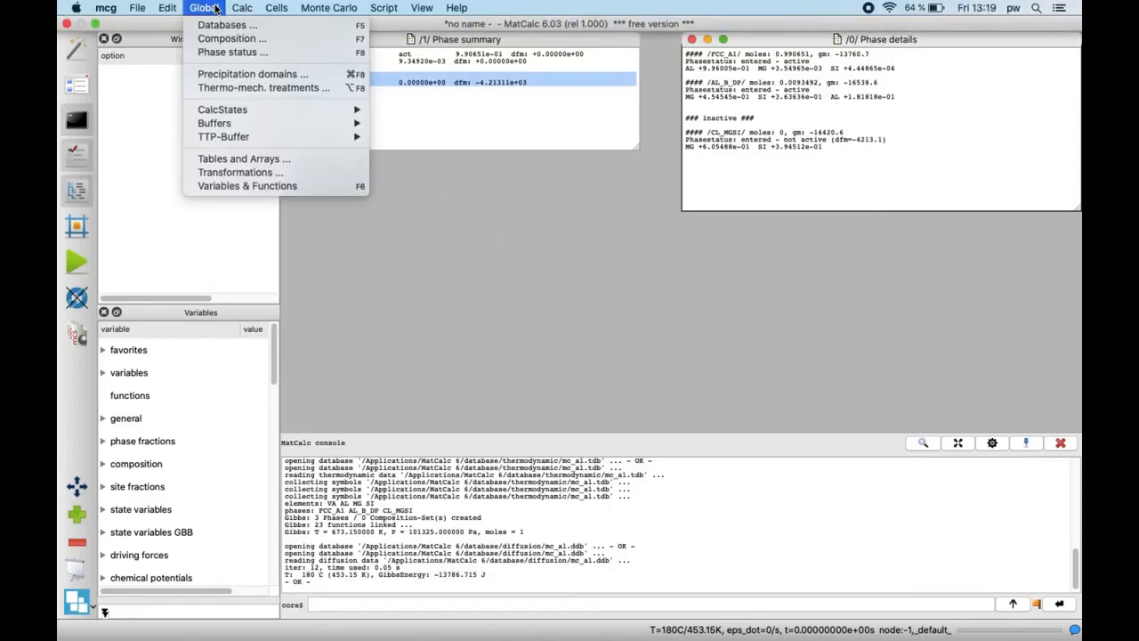
click(272, 54)
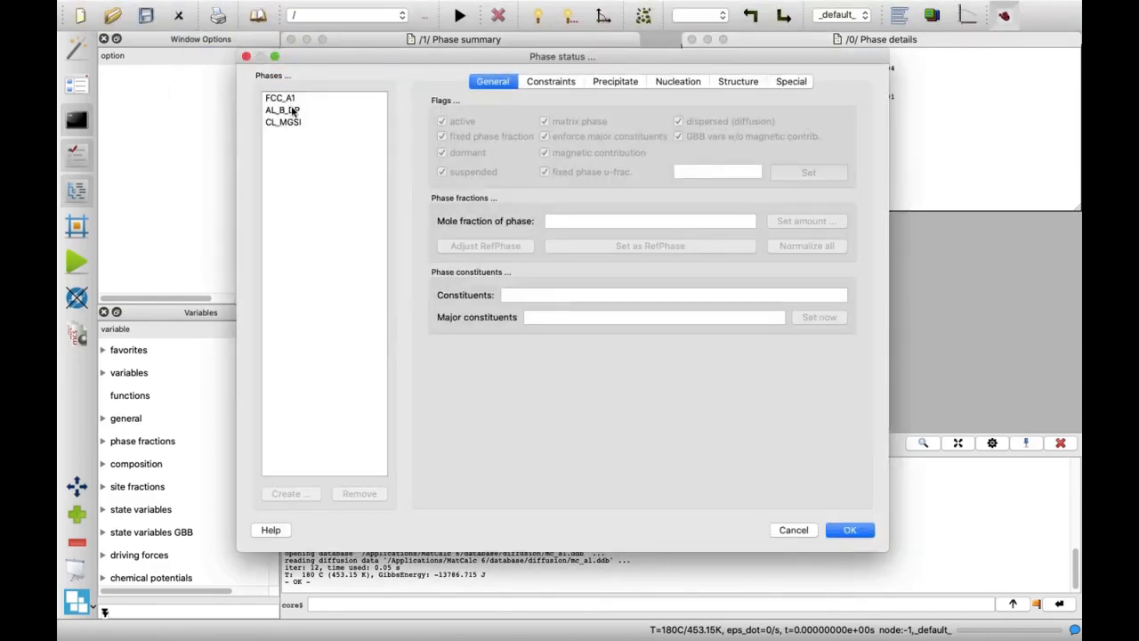
click(294, 110)
shift+click(298, 125)
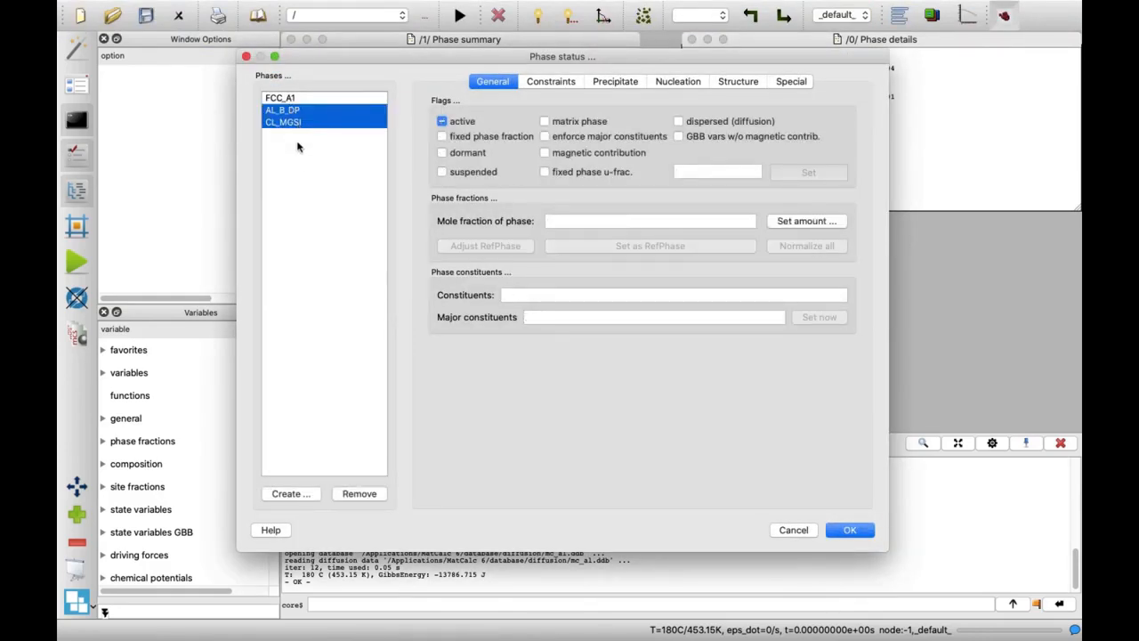
click(293, 495)
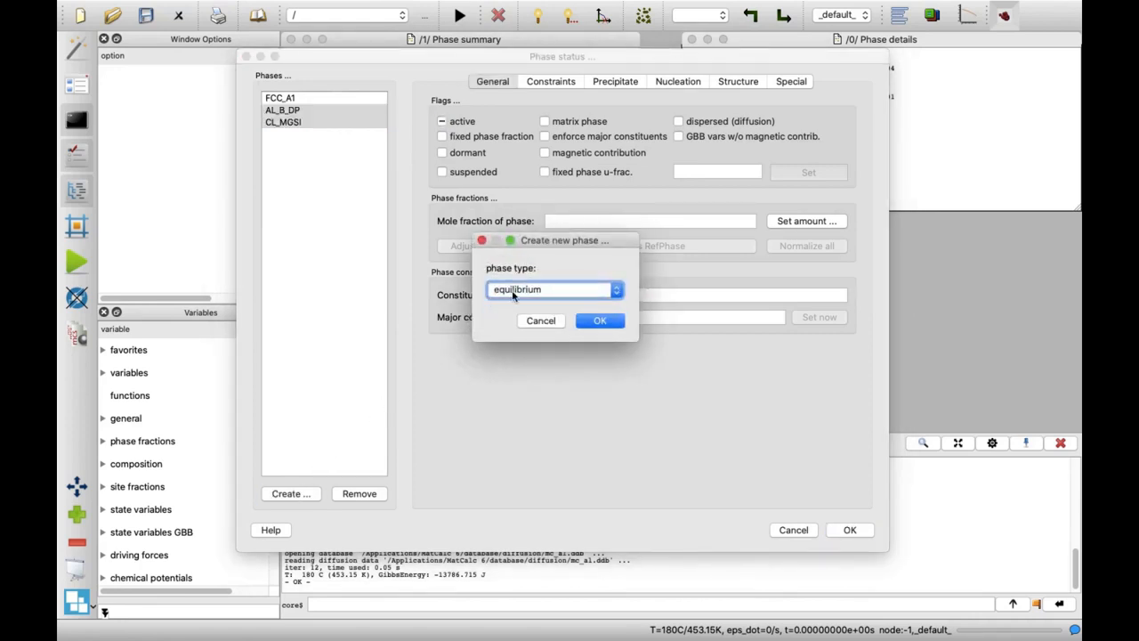
click(516, 291)
click(520, 302)
click(598, 322)
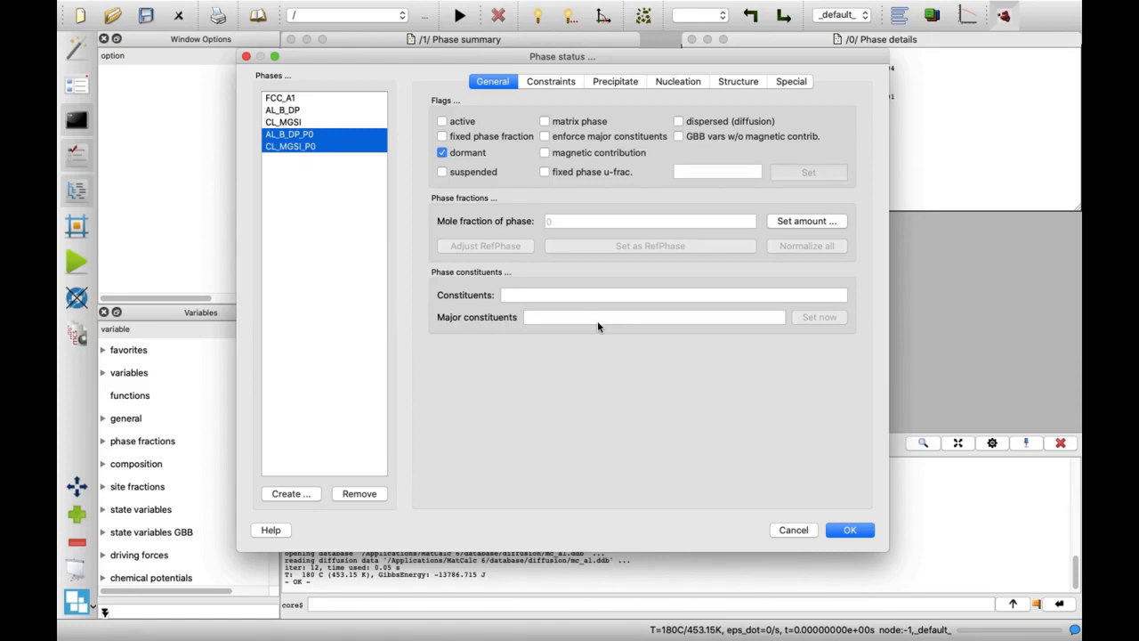
Enable the diffuse interface effect in the precipitate properties of CL_MGSI_P0
click(322, 148)
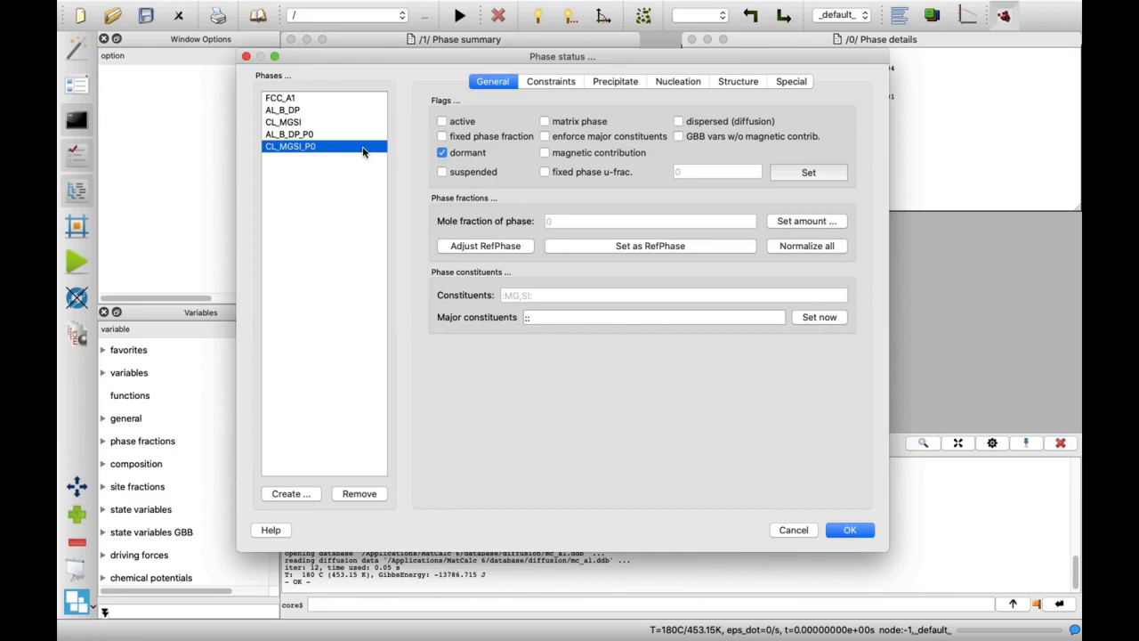
click(614, 82)
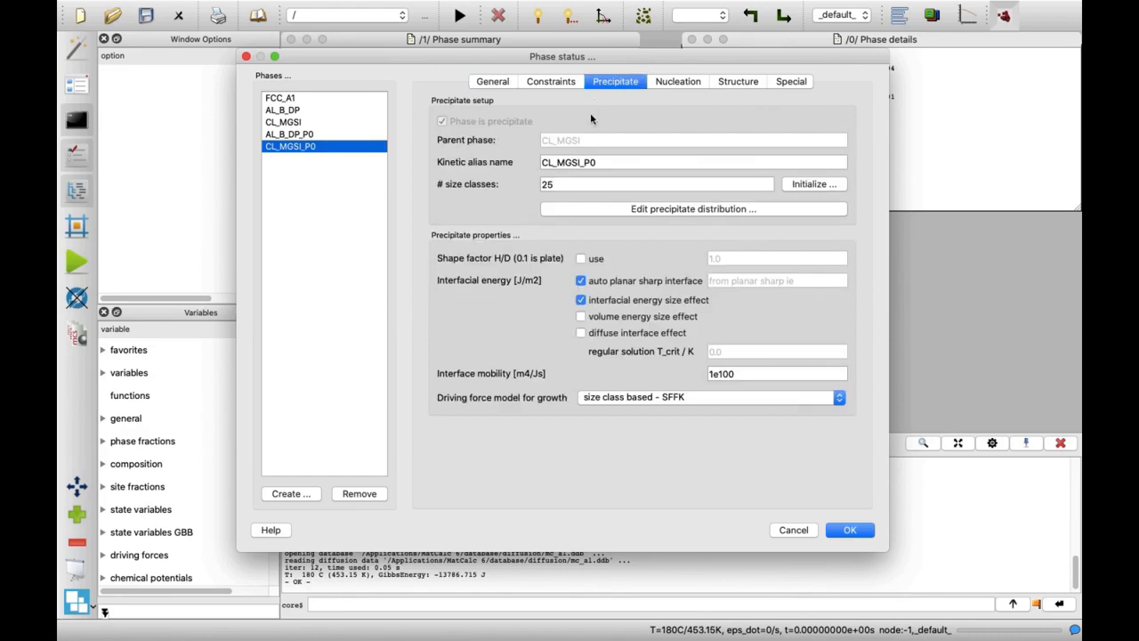
click(581, 333)
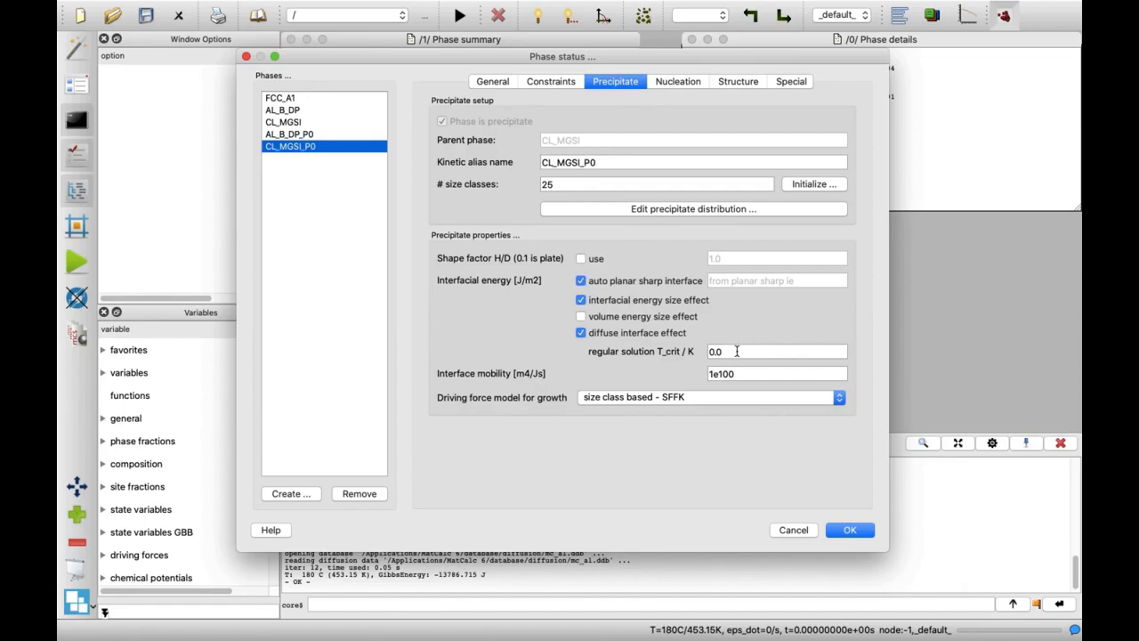
For CL_MGSI_P0, set the regular solution T_crit to 800 K and use Binder-Stauffer dynamics coalescence with a pre-factor of 30
drag(734, 352, 710, 351)
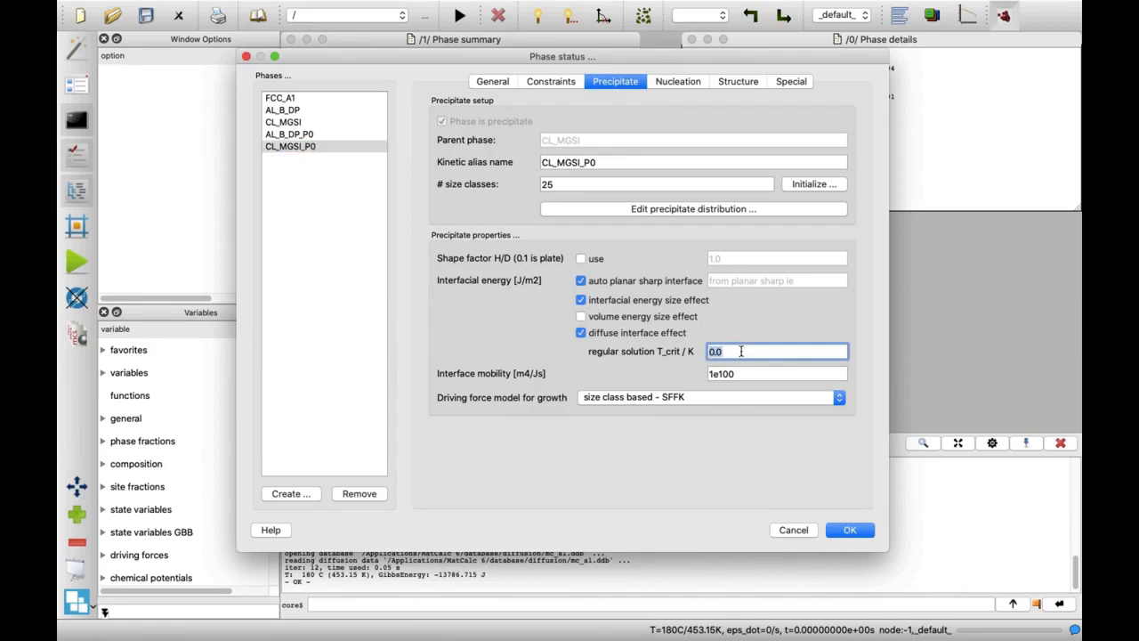
text(800)
click(798, 85)
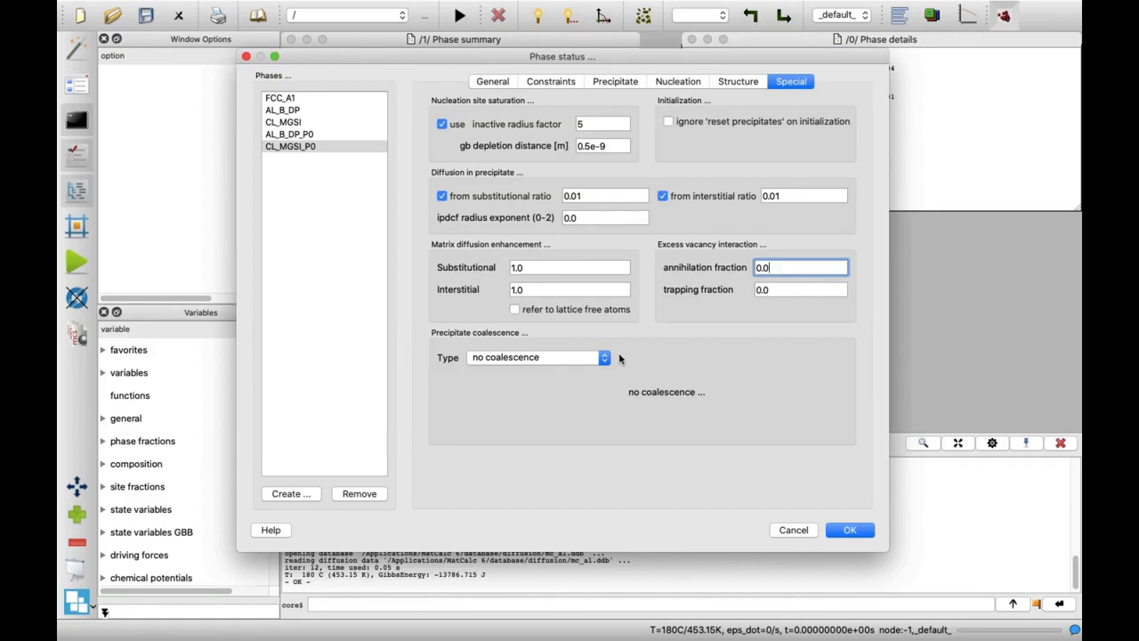
click(608, 358)
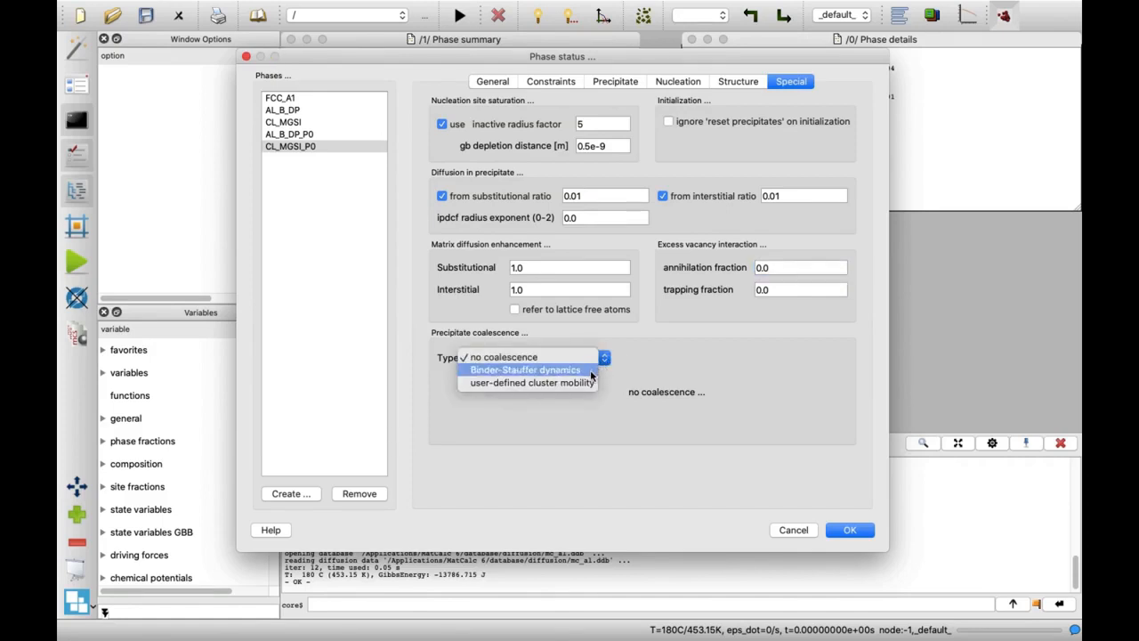
click(589, 370)
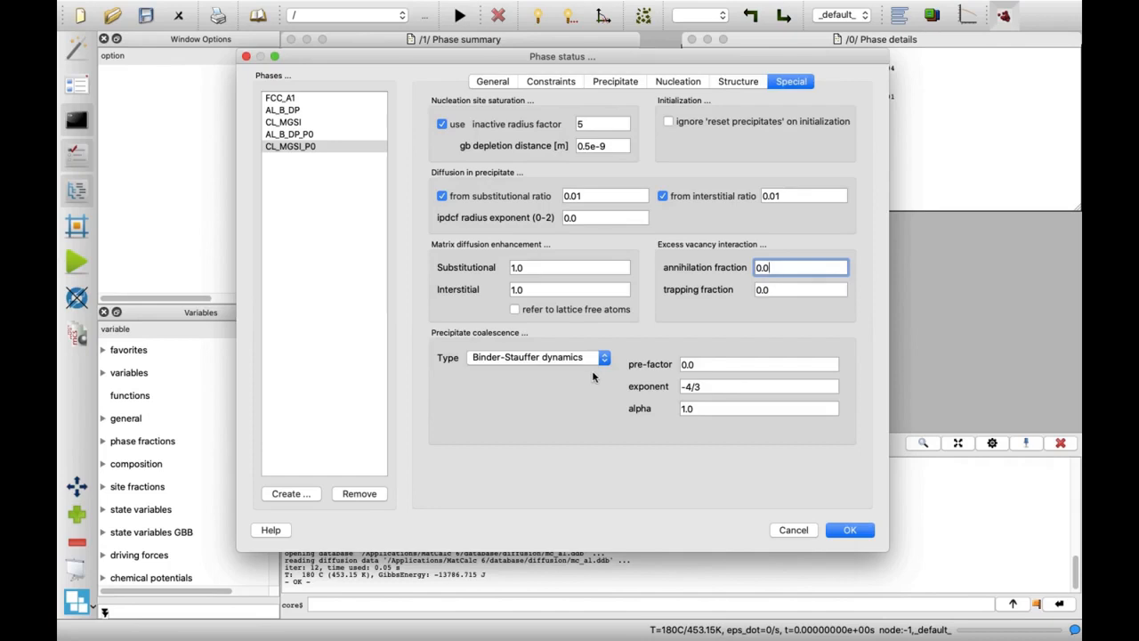
click(704, 365)
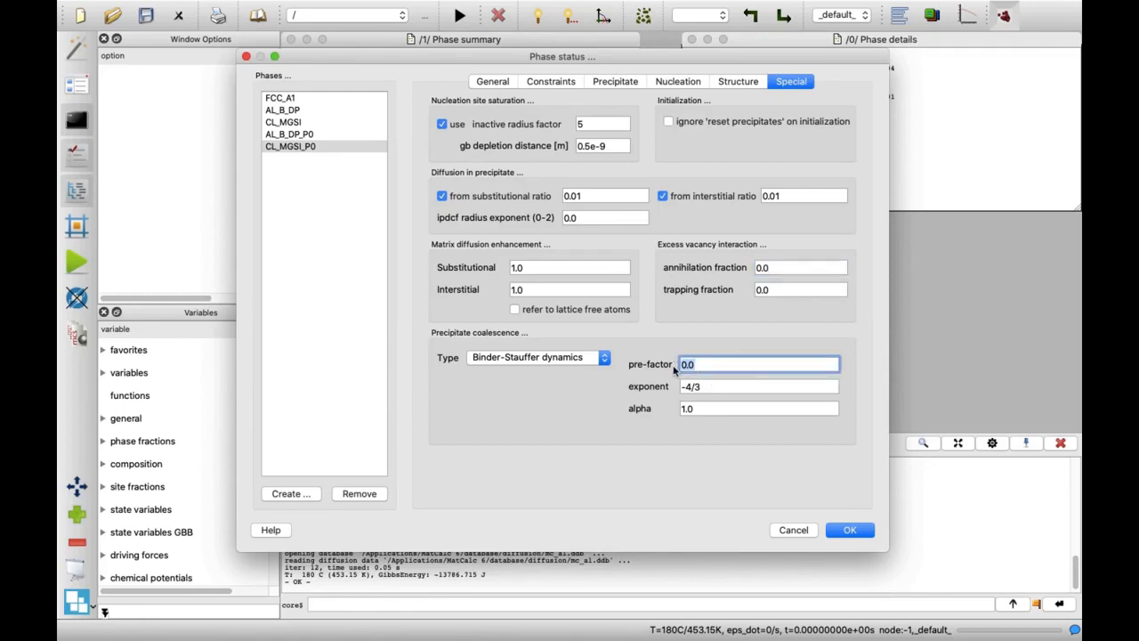
text(30)
Set the nucleation model of AL_B_DP_P0 to particle-related-transformation and add CL_MGSI_P0 as the precipitate it nucleates from
click(315, 134)
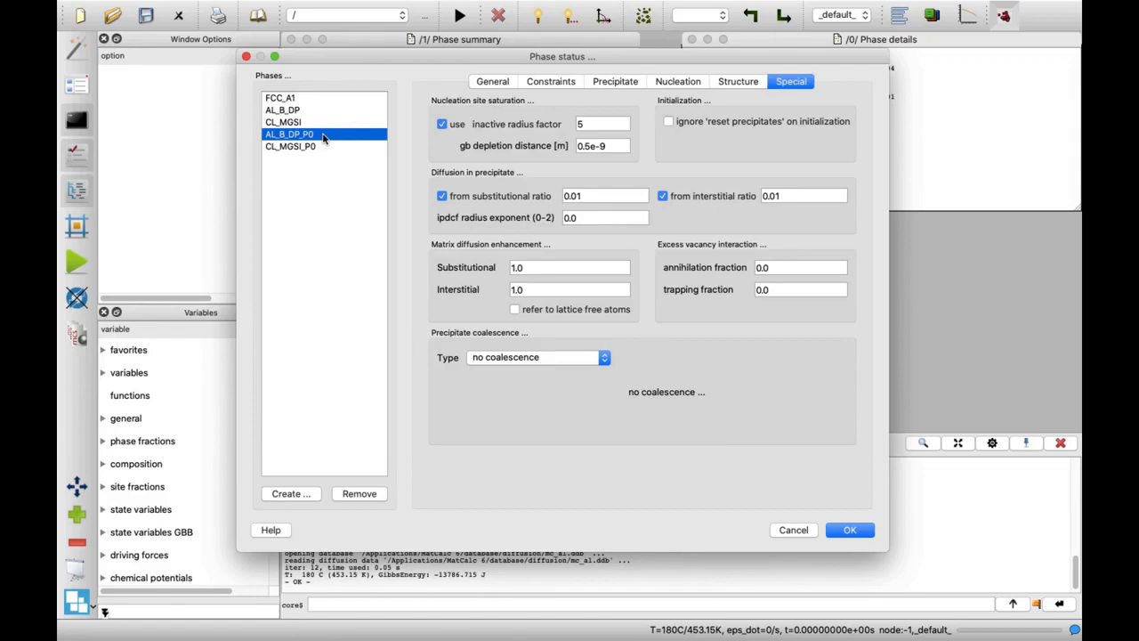
click(666, 85)
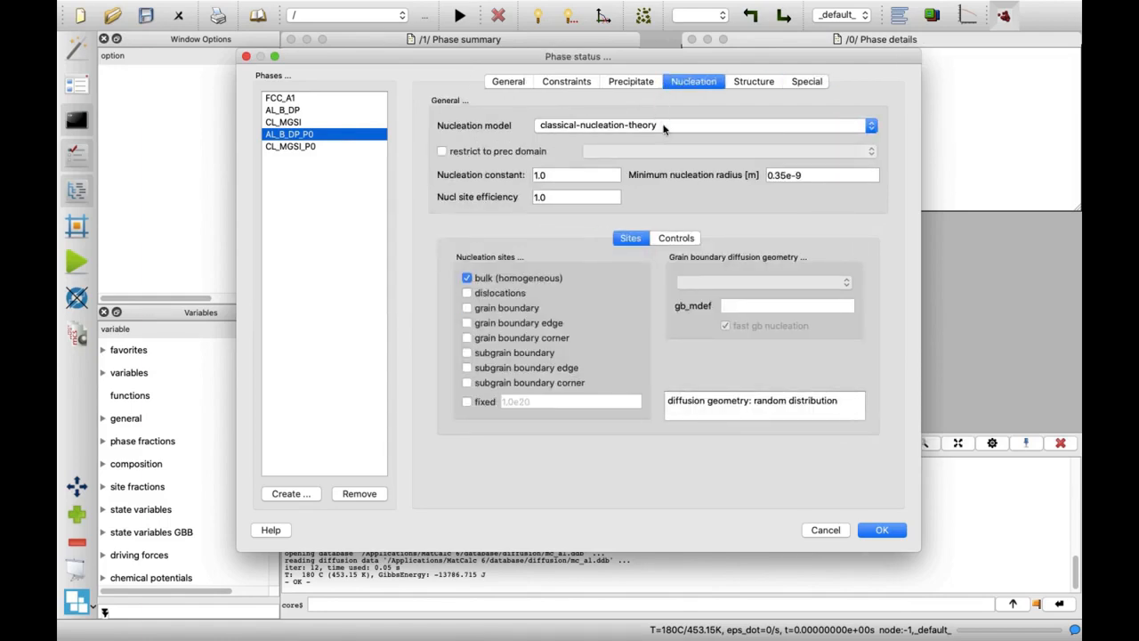
click(664, 126)
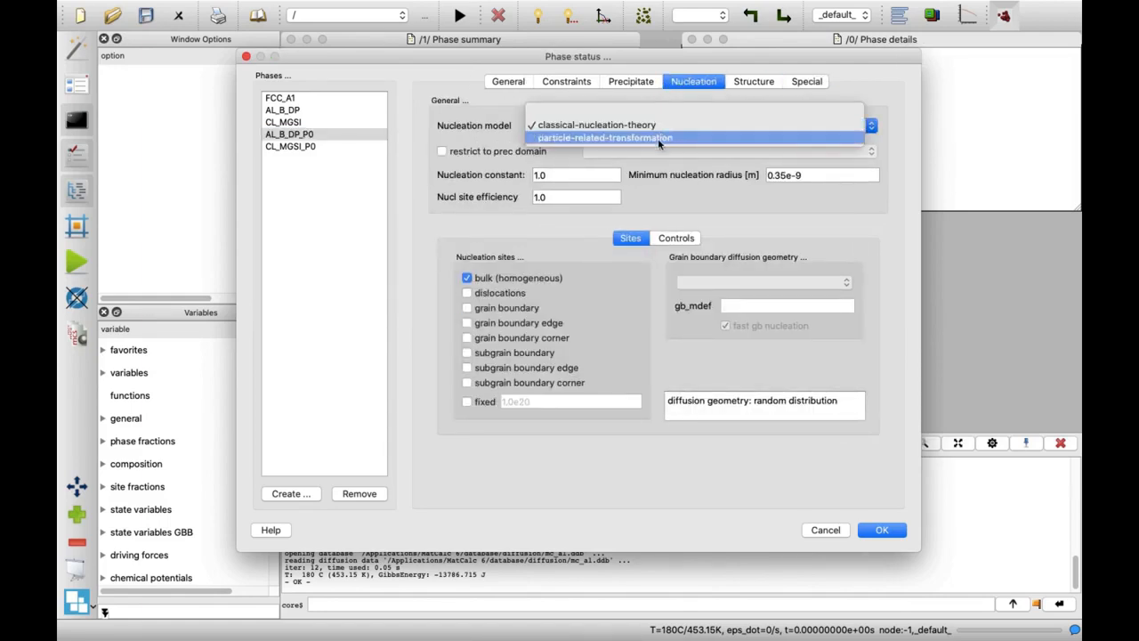
click(658, 138)
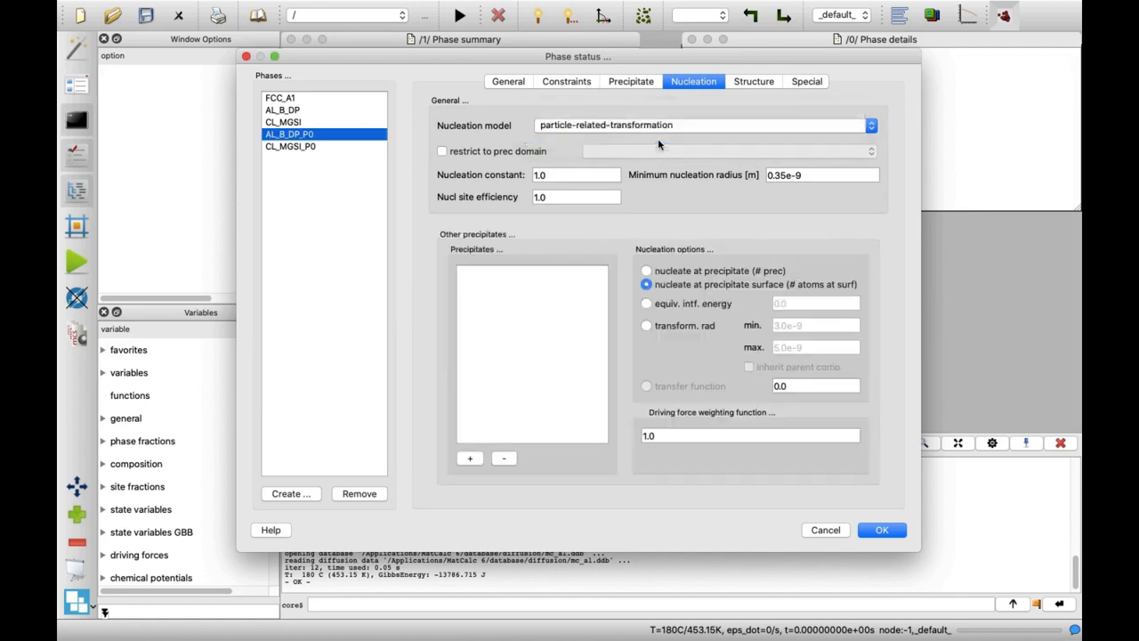
click(470, 459)
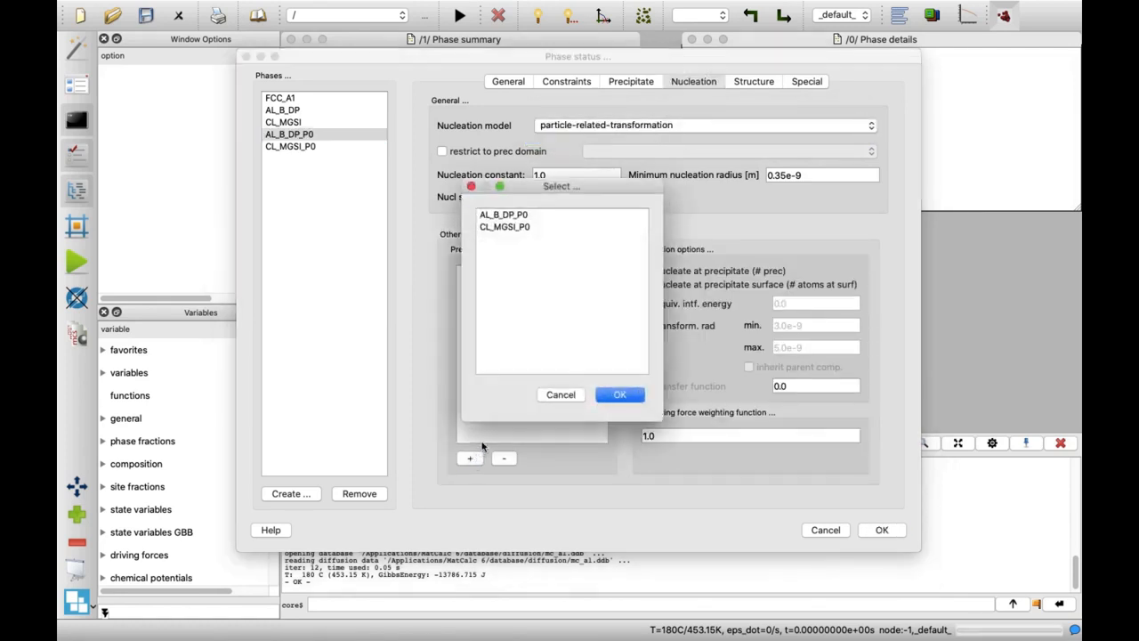
click(523, 229)
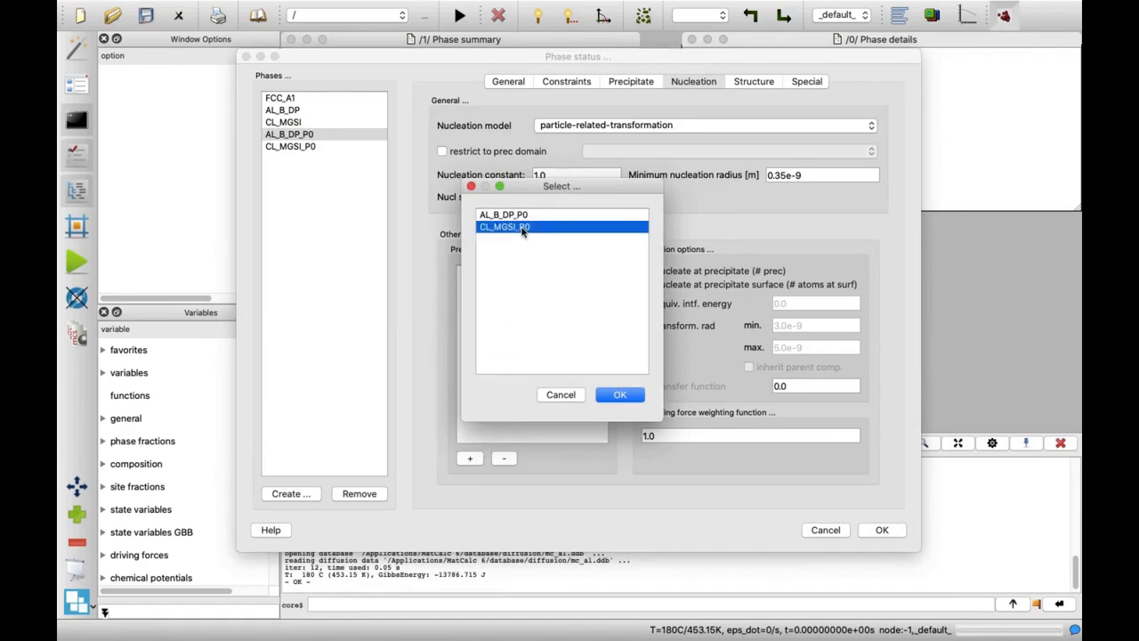
click(602, 397)
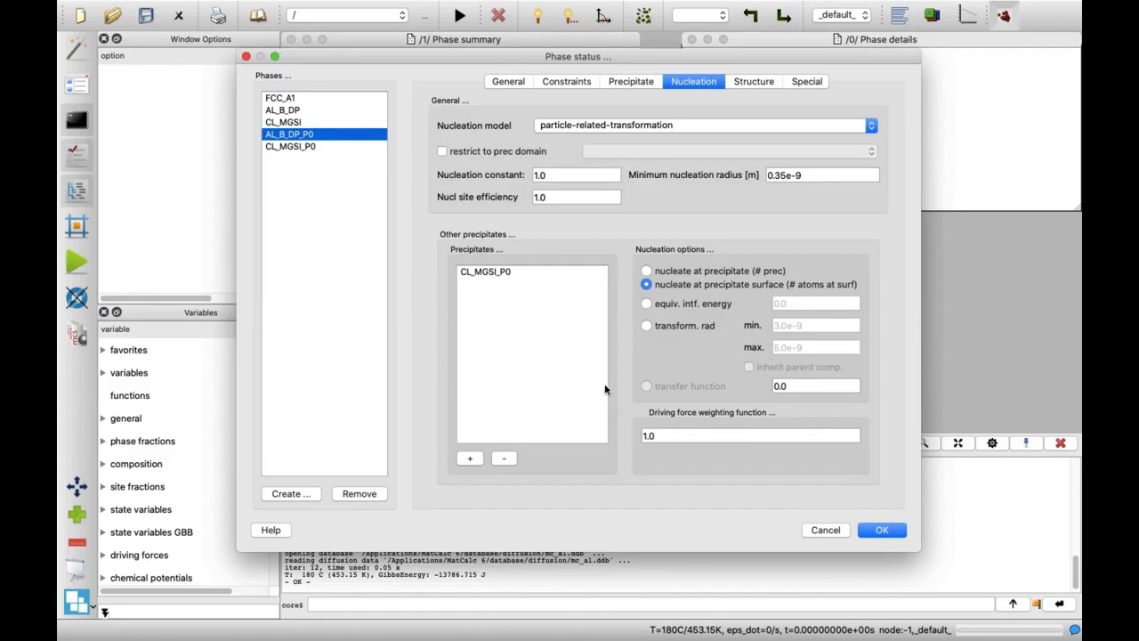
Use an equivalent interfacial energy of 0.07 and a minimum nucleation radius of 2.5e-9 m for AL_B_DP_P0, and accept the phase settings
click(647, 304)
click(802, 304)
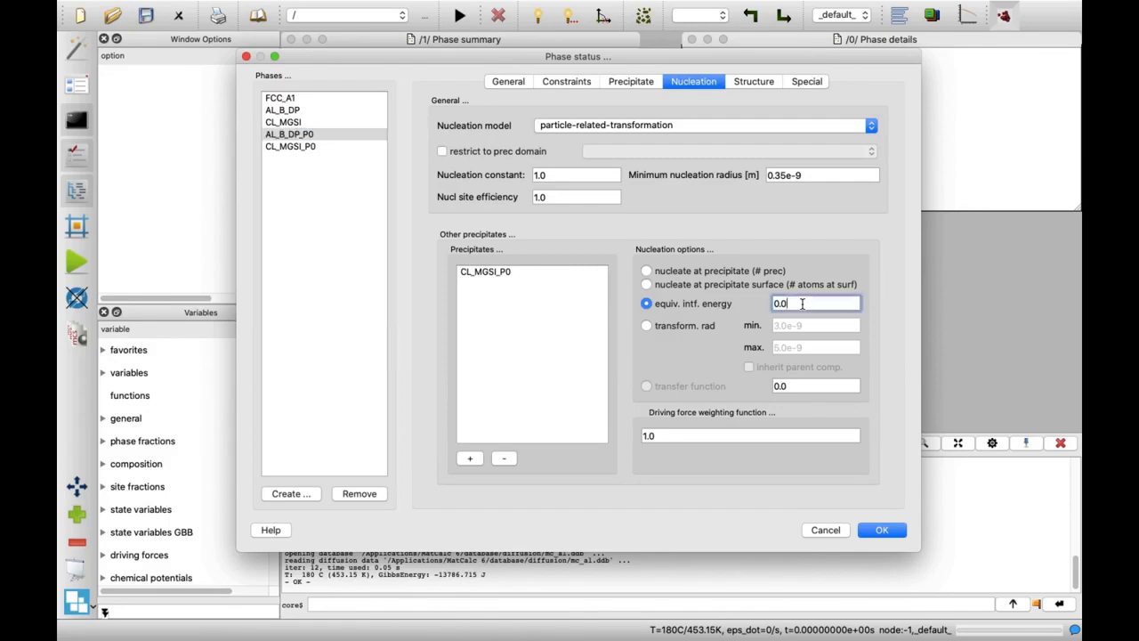
text(7)
drag(785, 175, 767, 175)
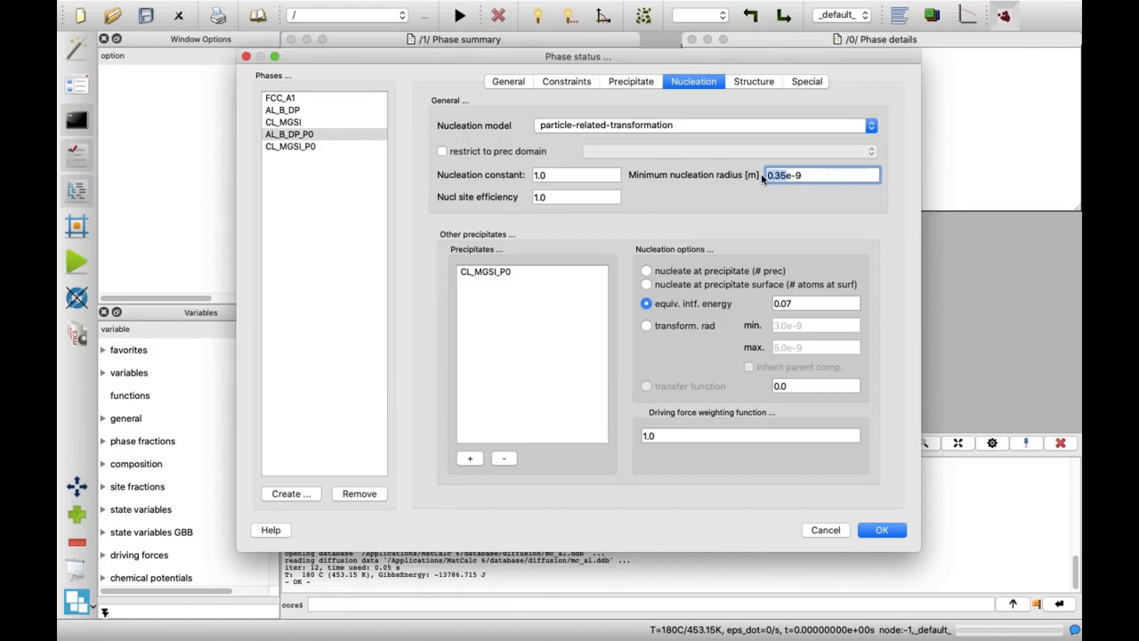
text(2.5)
click(874, 530)
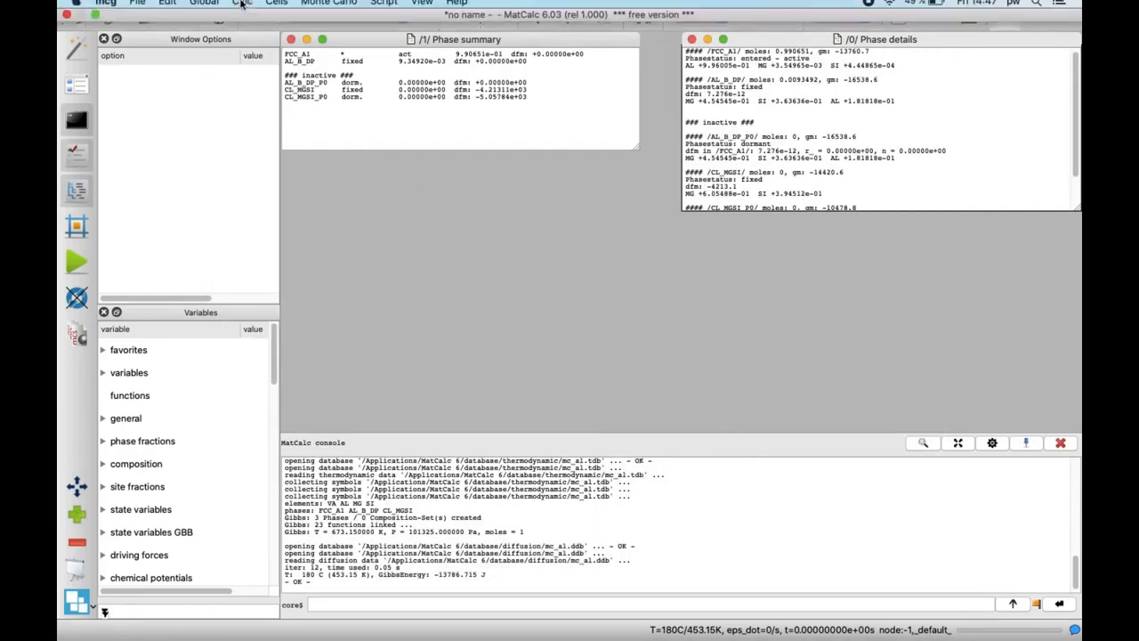
Add a third FSK trap to the matrix precipitation domain with SV trapped at CL_MGSI_P0 sites
click(219, 7)
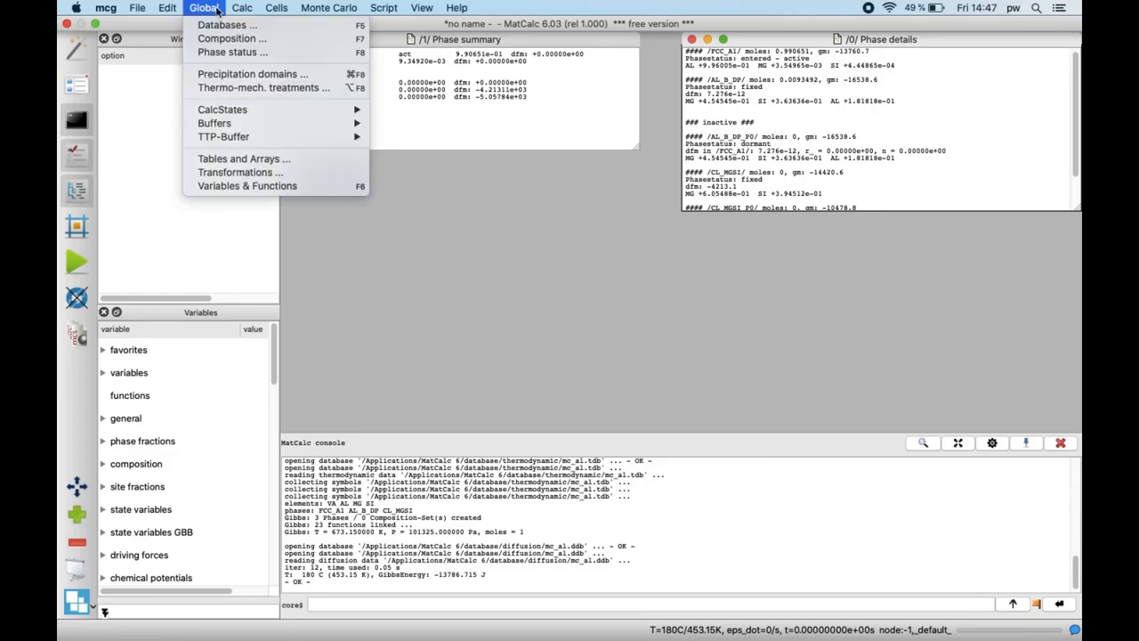
click(212, 75)
click(474, 480)
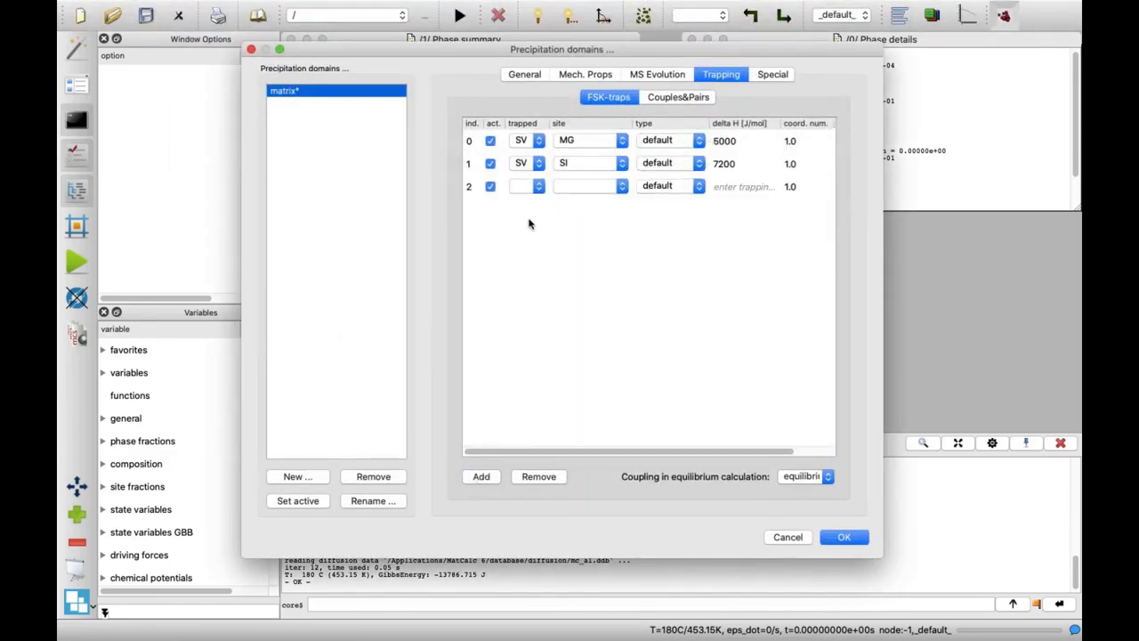
click(536, 188)
click(525, 187)
click(608, 191)
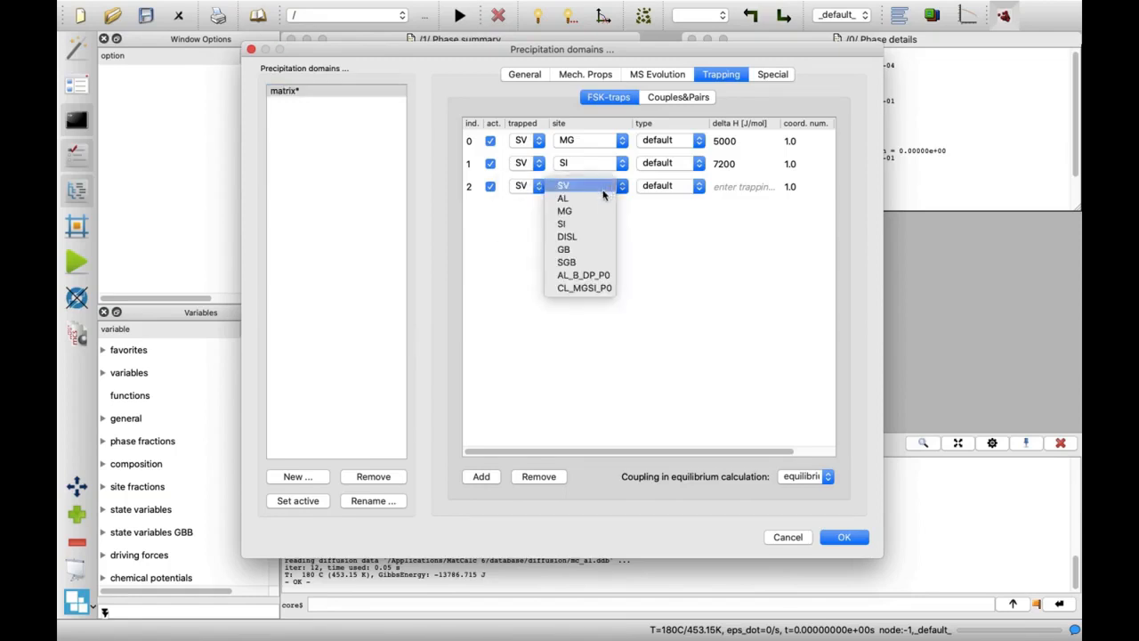
click(586, 288)
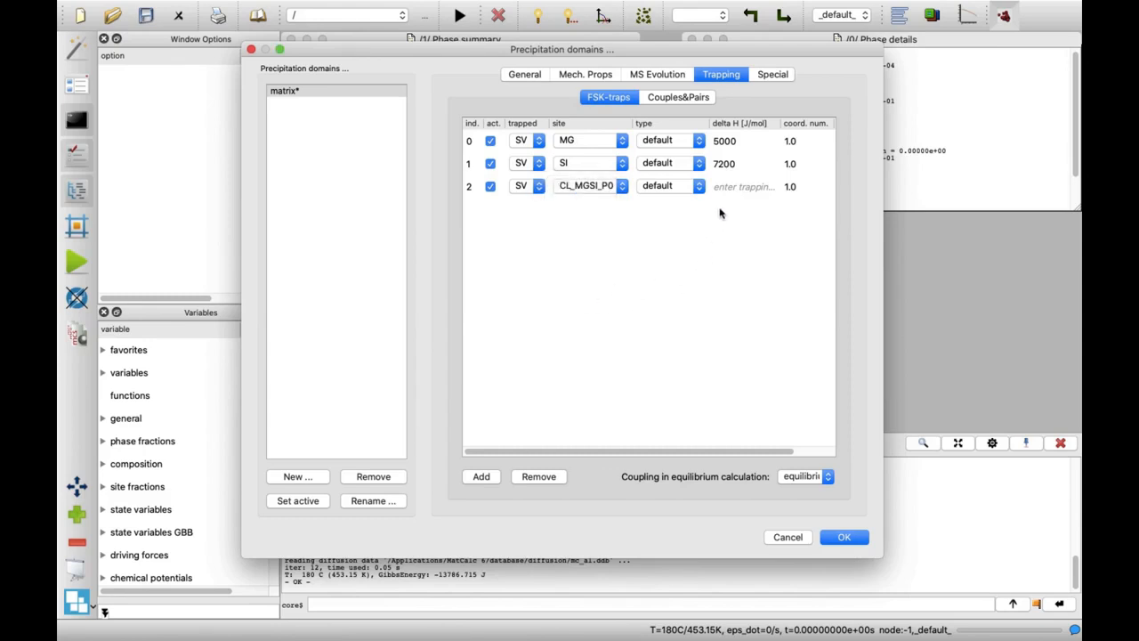
Set the delta H of the CL_MGSI_P0 trap to 24000 J/mol and accept the domain settings
click(733, 186)
click(732, 186)
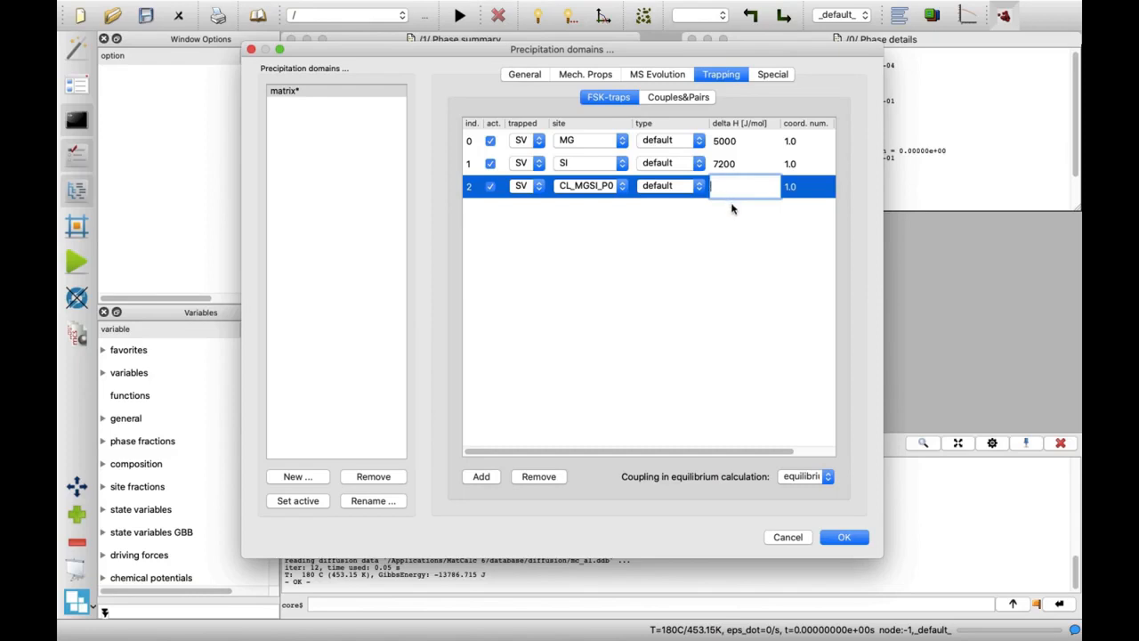
text(24000)
click(733, 211)
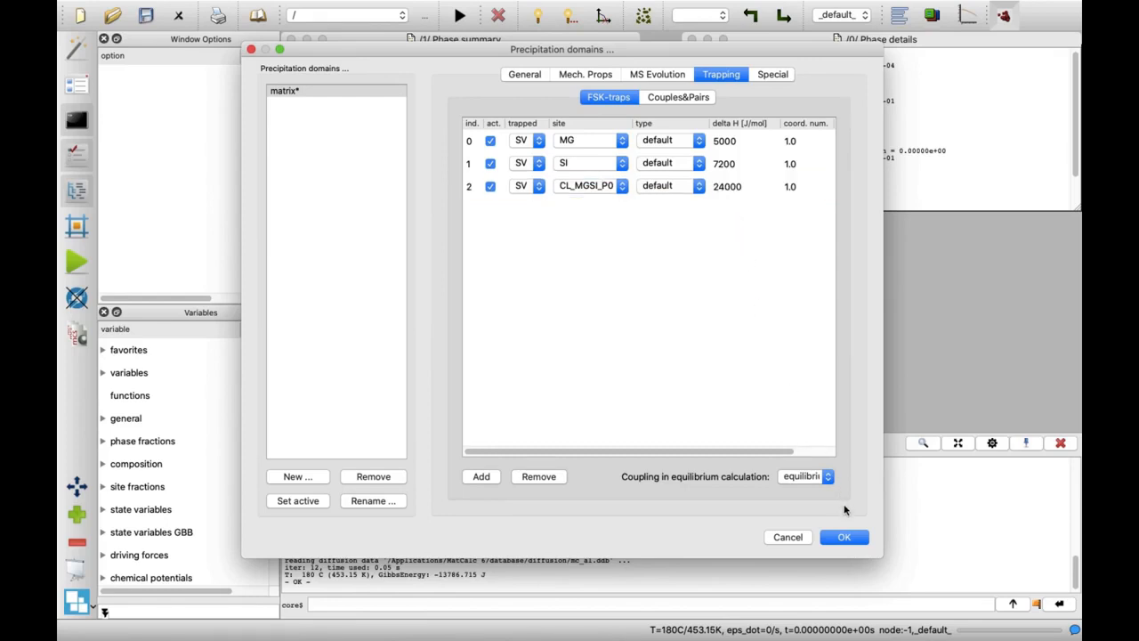
click(844, 537)
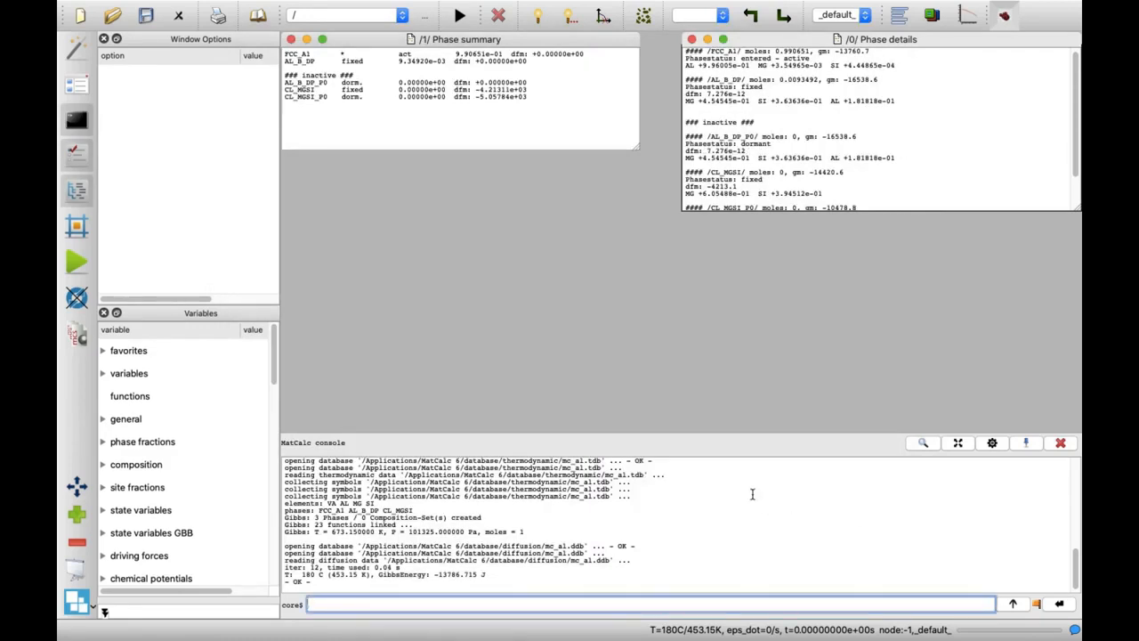
Create a new thermo-mechanical treatment named aging
click(201, 8)
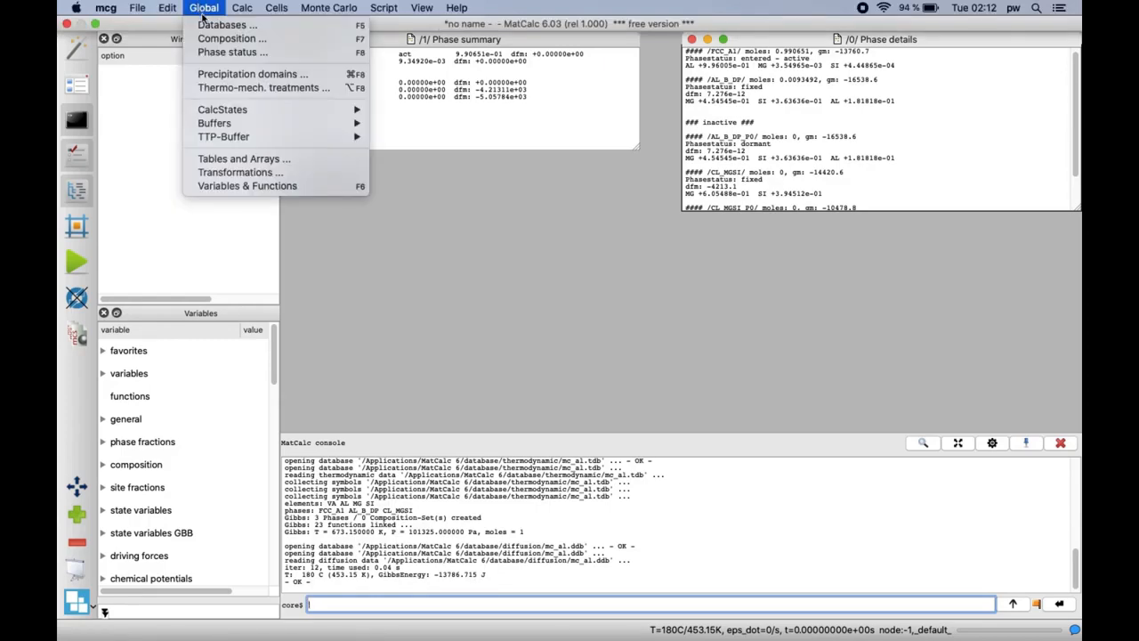
click(224, 89)
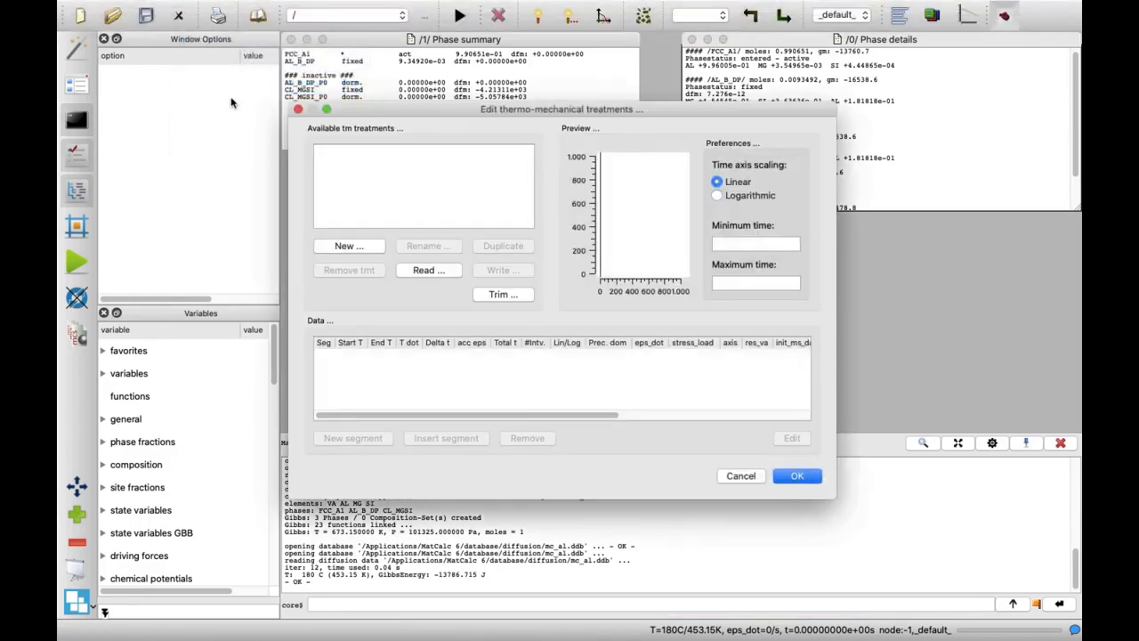
click(327, 253)
text(aging)
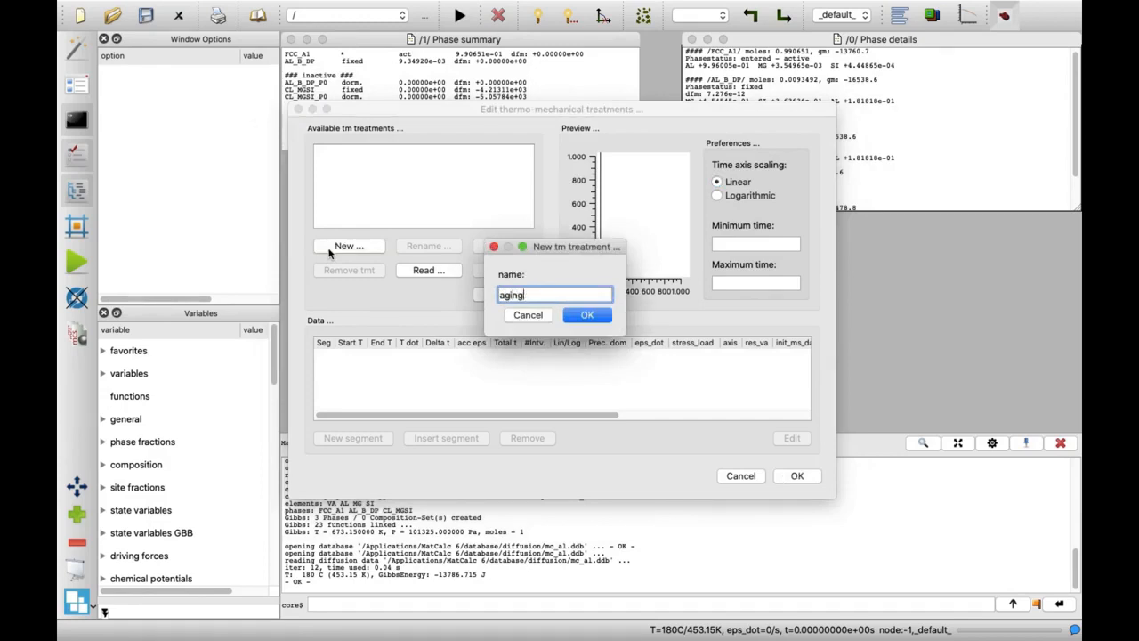
click(572, 317)
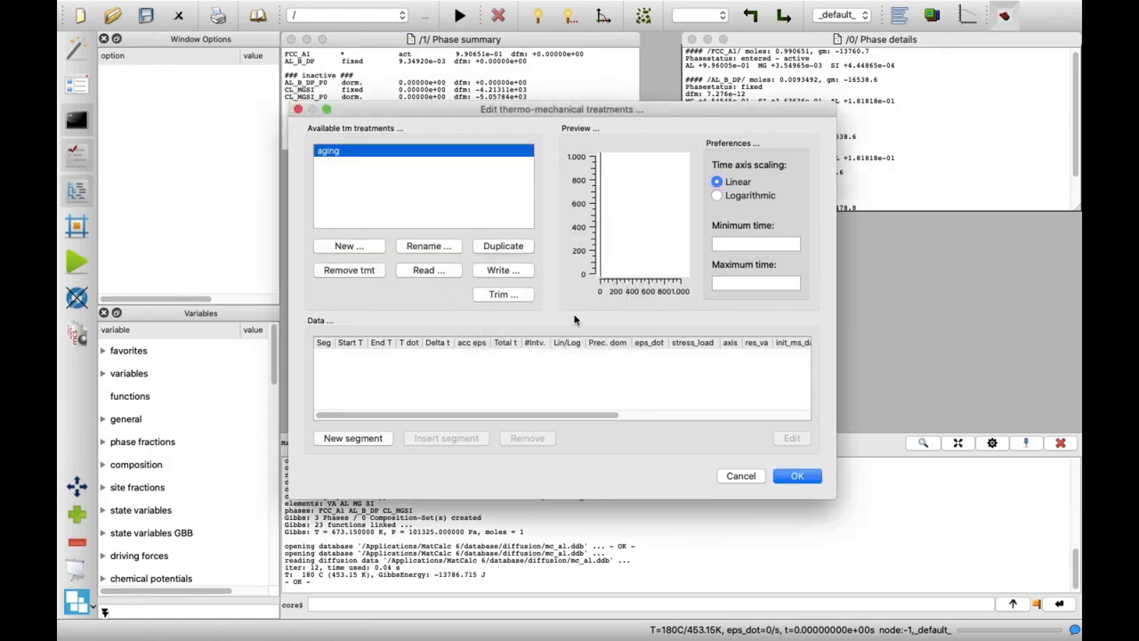
Add a first segment to the aging treatment with a start temperature of 540
click(377, 438)
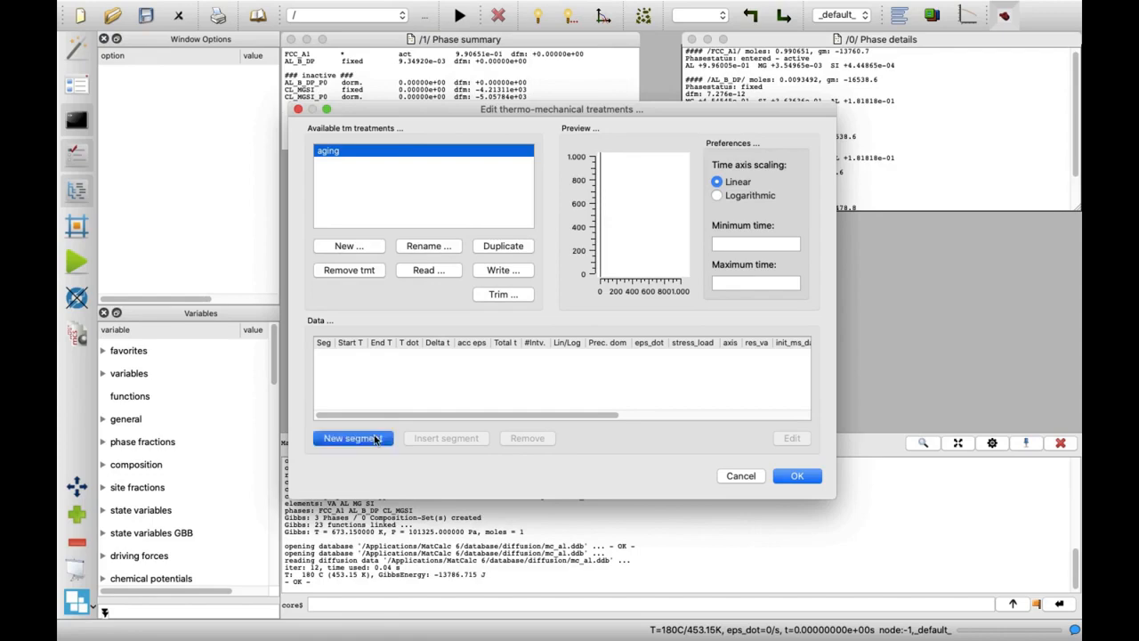
double_click(363, 356)
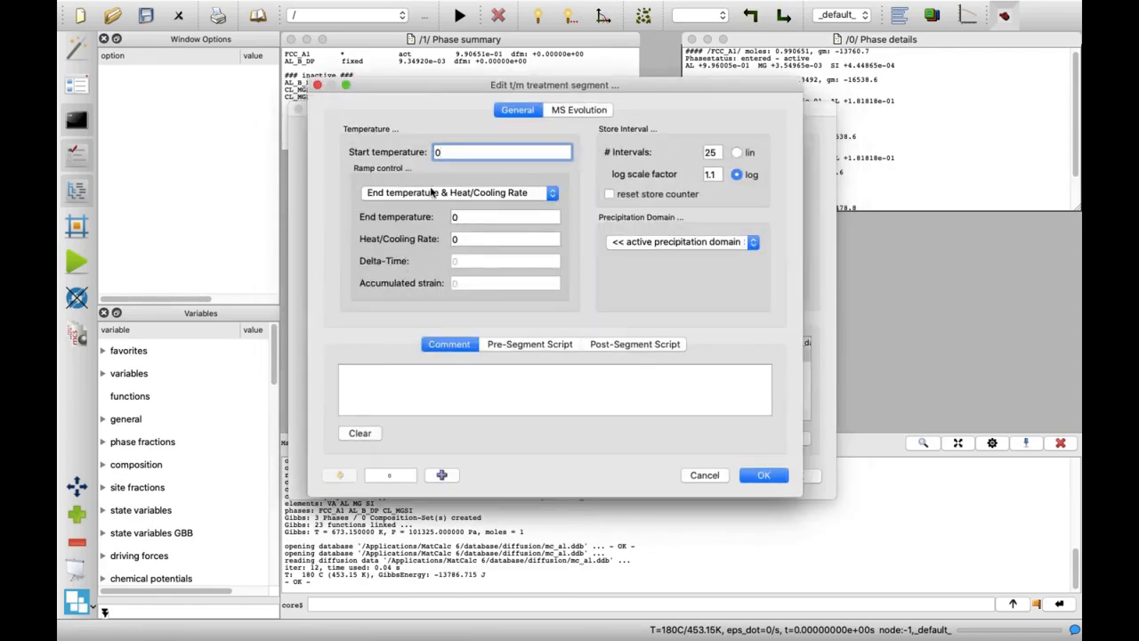
double_click(436, 152)
text(54)
Keep End temperature & Heat/Cooling Rate control for the segment, with end temperature 25, rate 100 and matrix as the precipitation domain
click(553, 194)
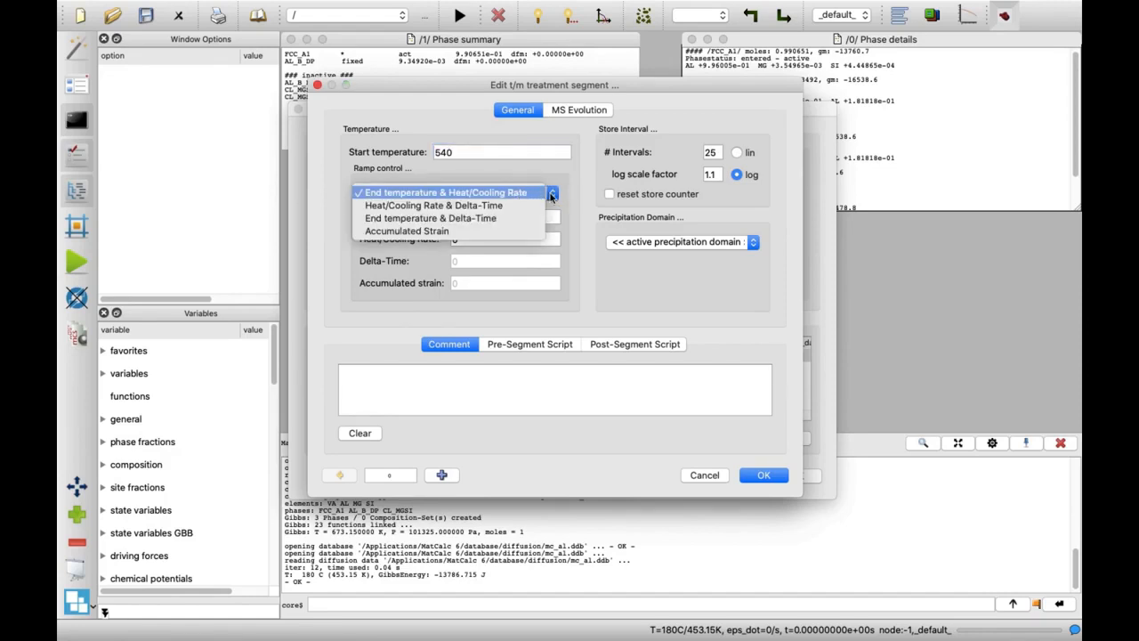
click(552, 196)
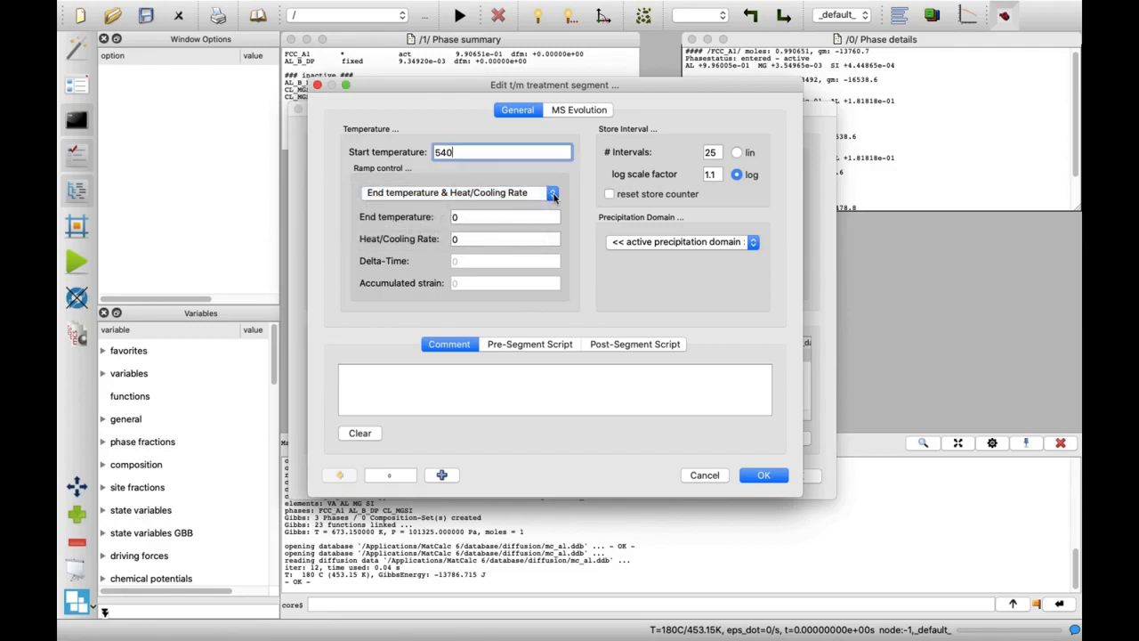
click(453, 216)
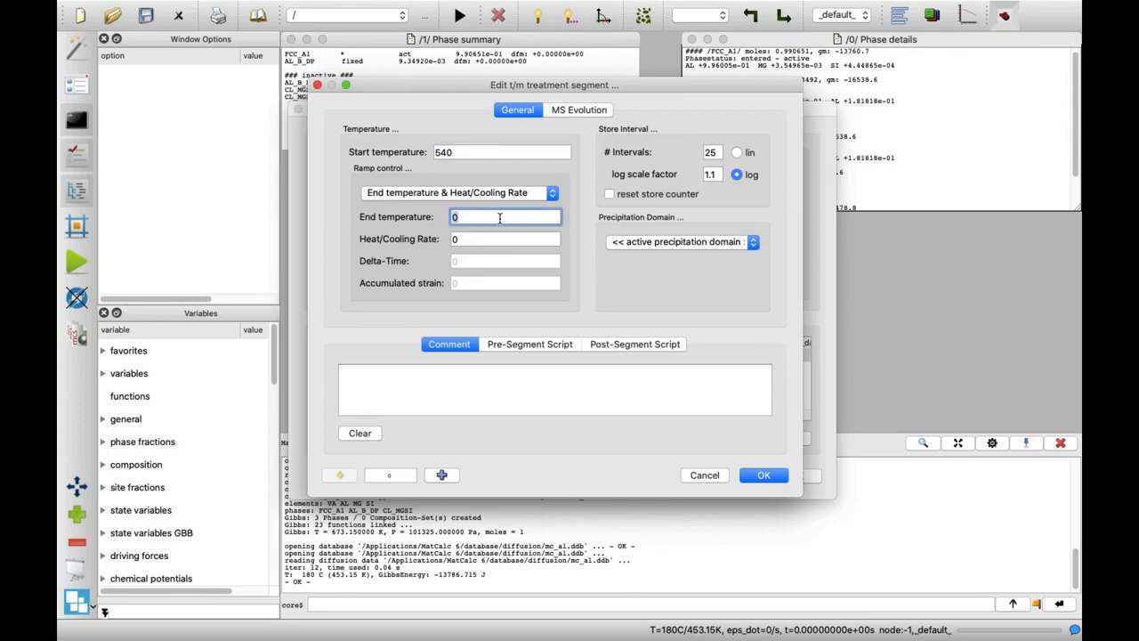
text(25)
drag(488, 238, 449, 238)
text(100)
click(618, 246)
click(620, 254)
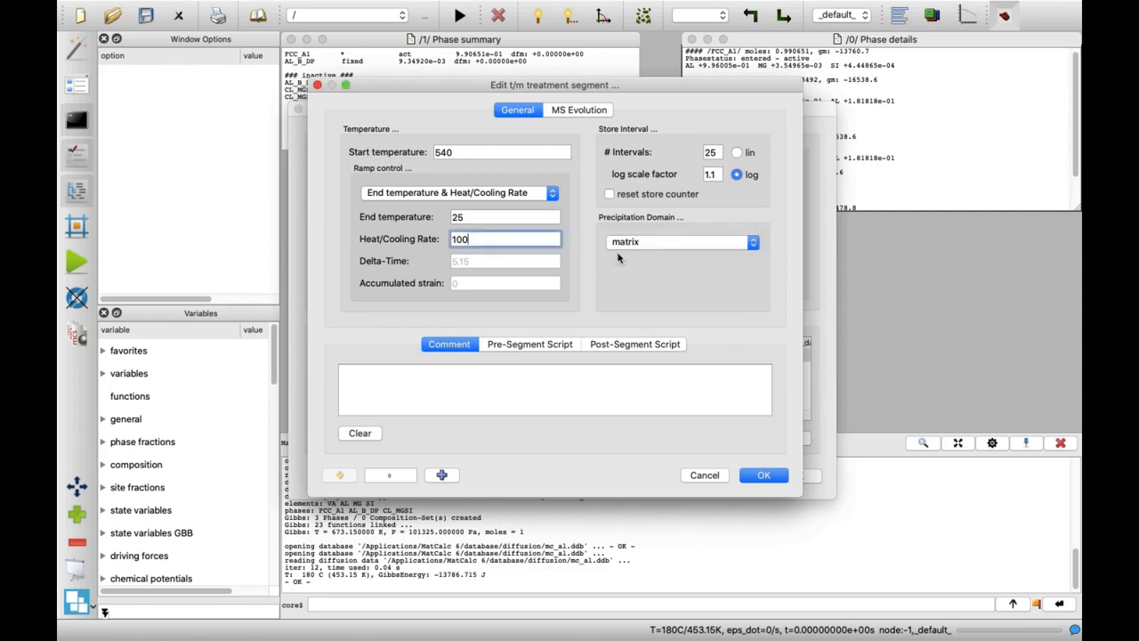
Add a second aging segment controlled by Heat/Cooling Rate & Delta-Time, with a delta-time of 7*24*60*60
click(450, 475)
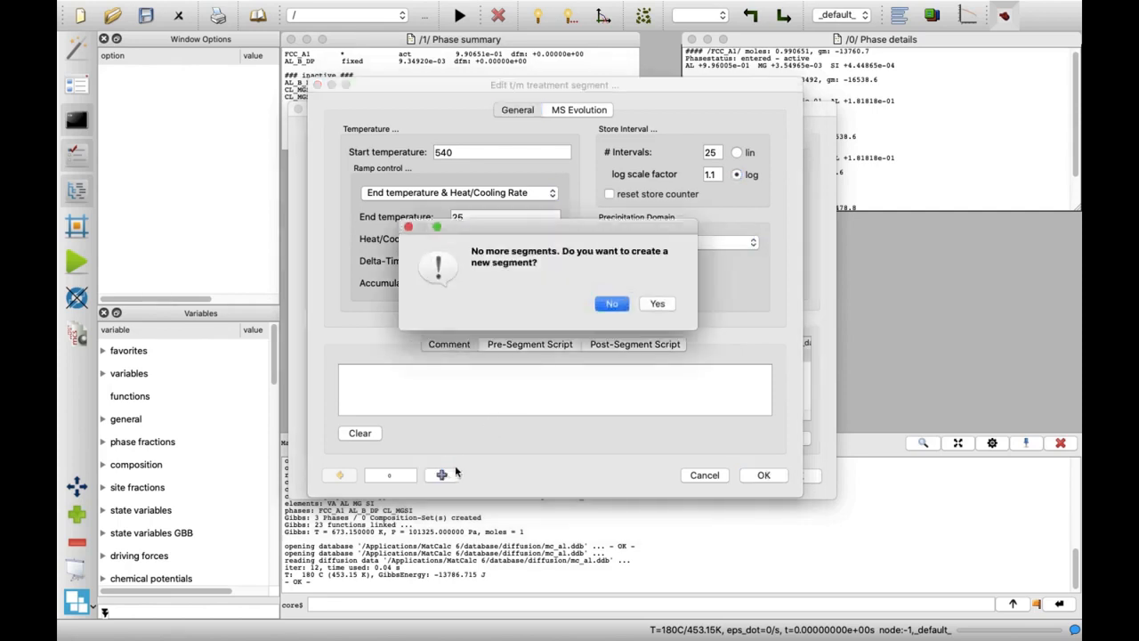
click(650, 304)
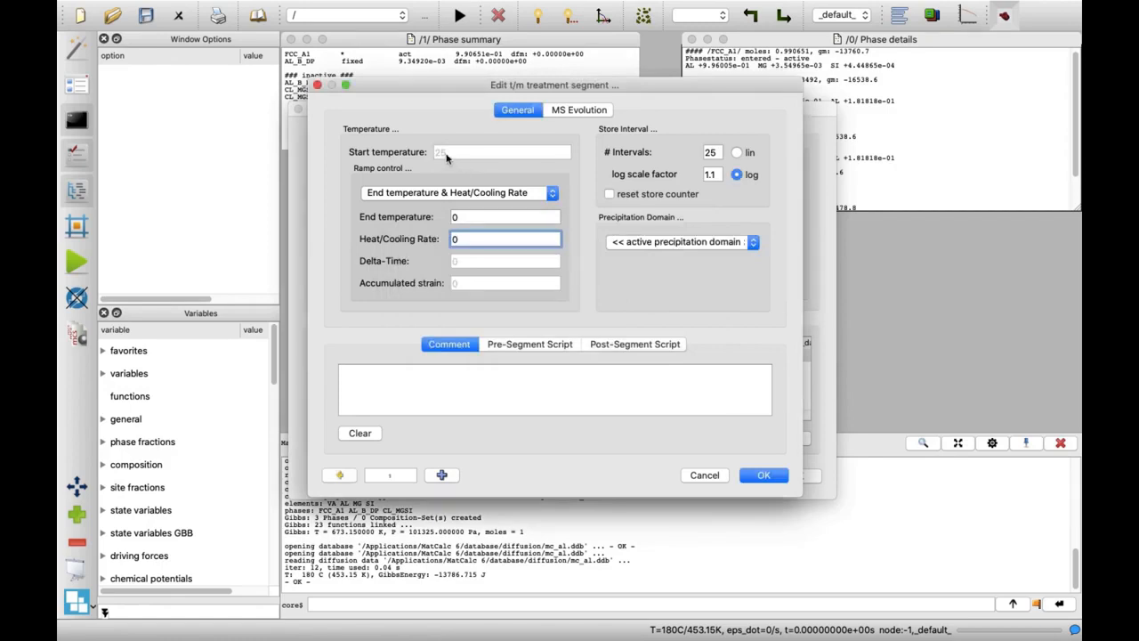
click(553, 194)
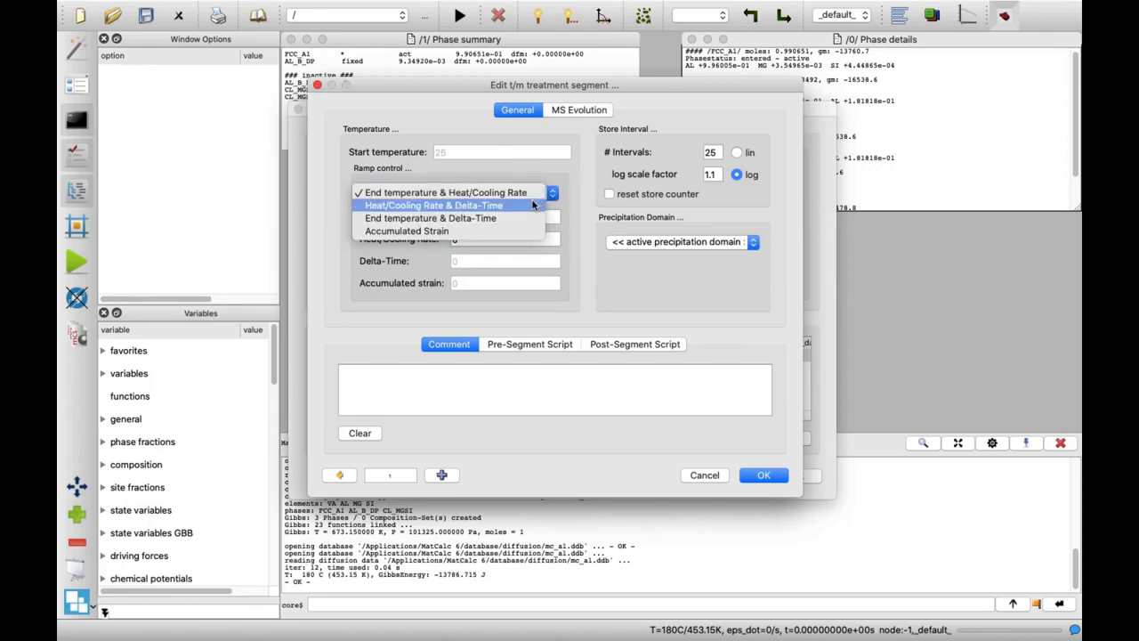
click(516, 206)
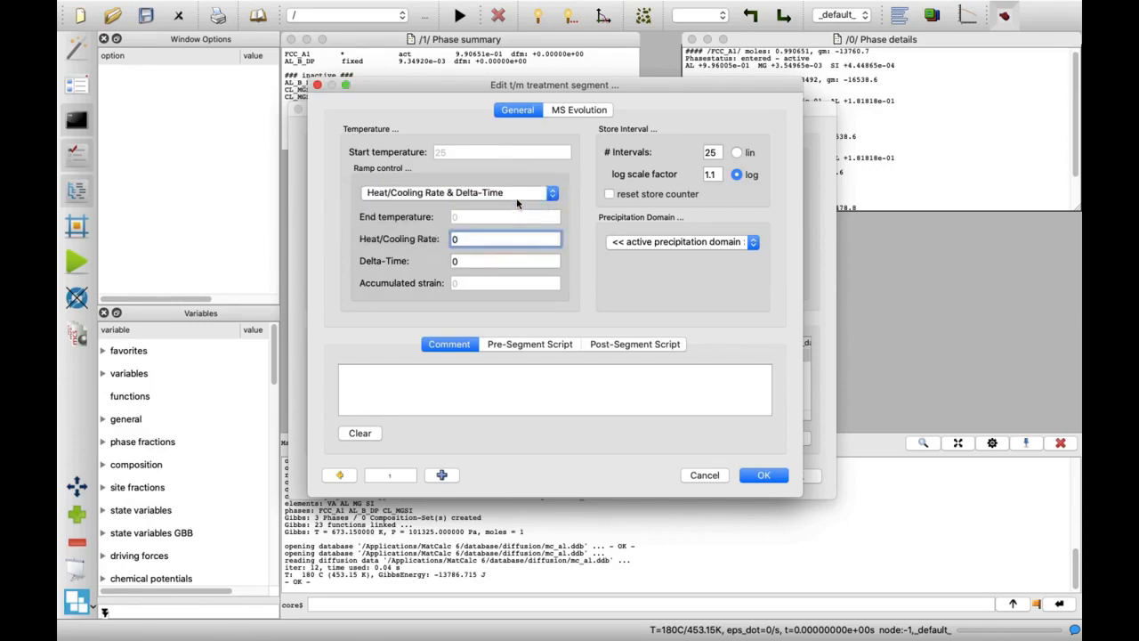
click(465, 260)
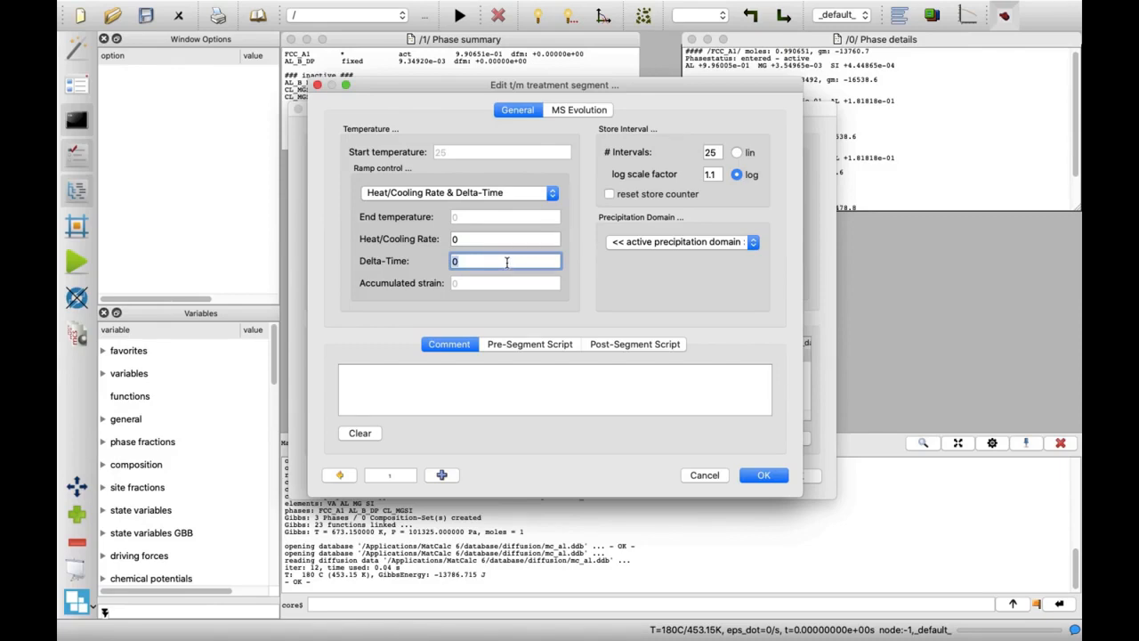
text(7*24*60*60)
Add a third segment that ramps to an end temperature of 180 at a heating rate of 1/60
click(452, 477)
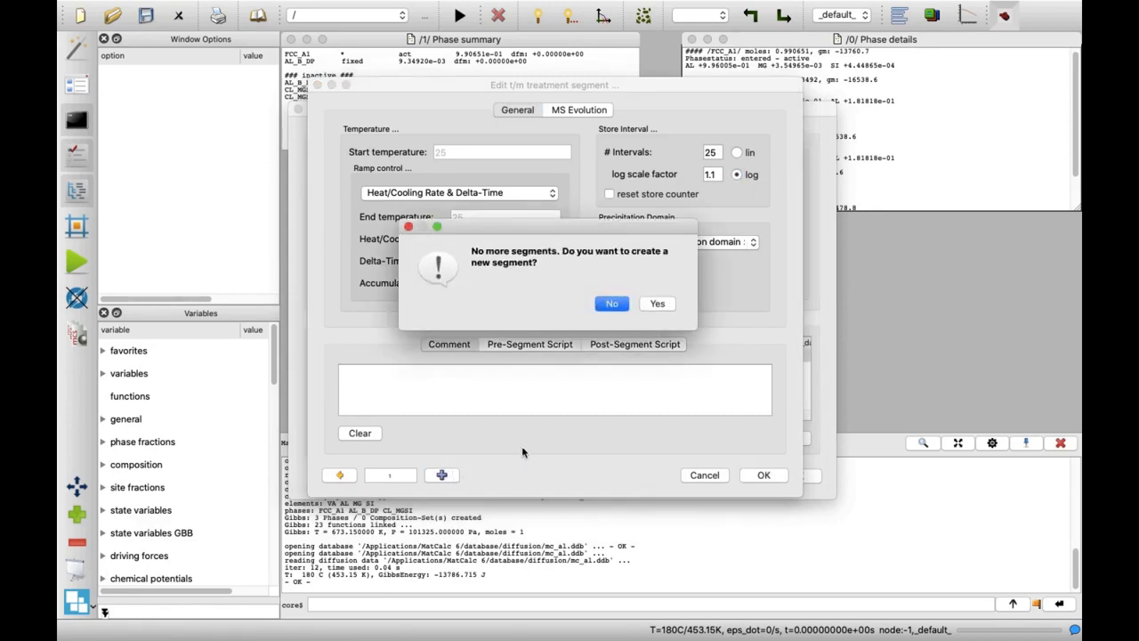
click(658, 305)
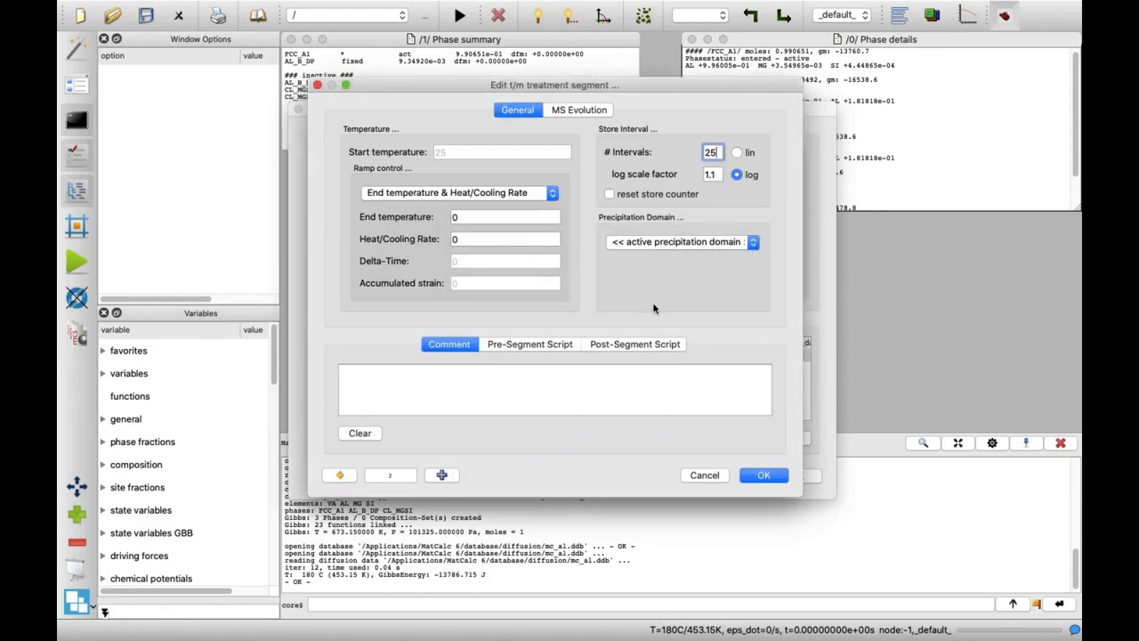
double_click(464, 219)
text(180)
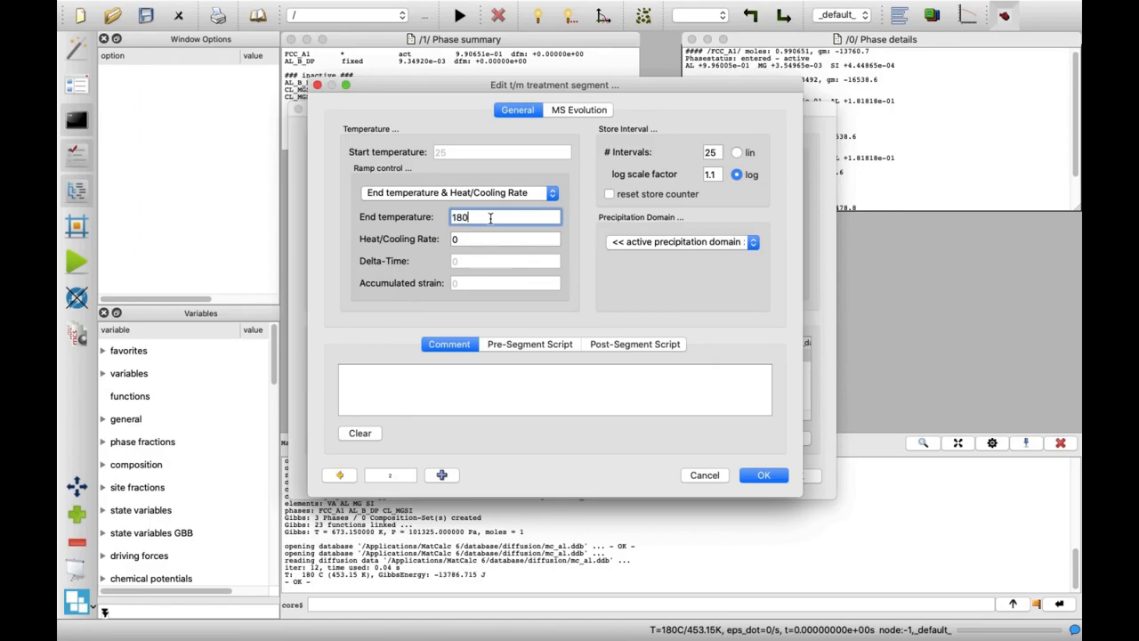
click(472, 238)
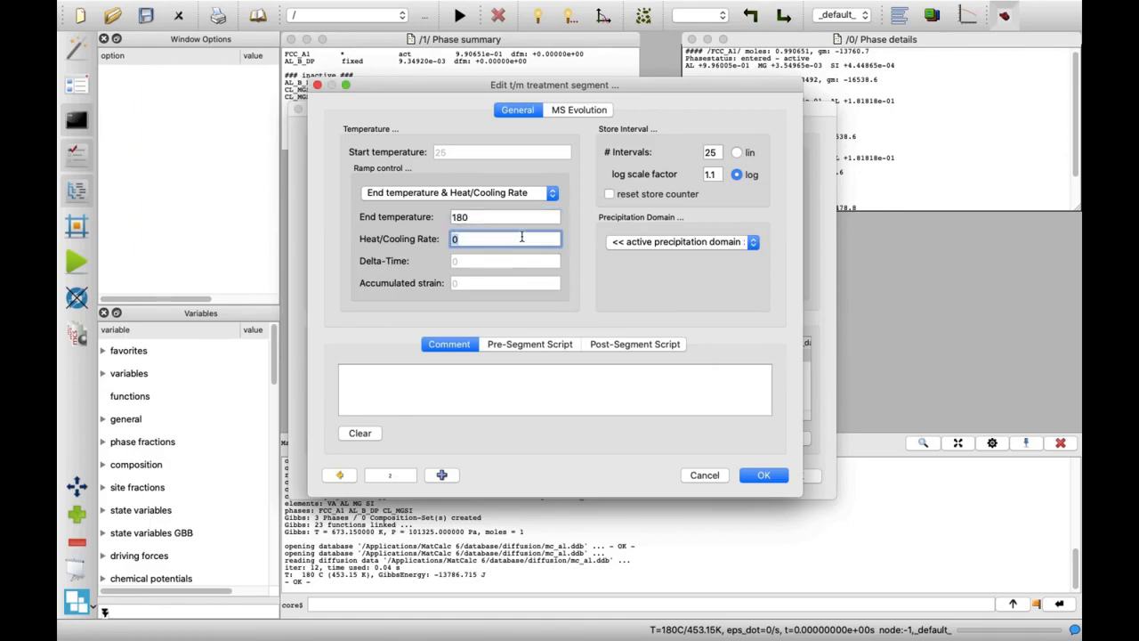
text(1/60)
Add a fourth segment controlled by Heat/Cooling Rate & Delta-Time with a delta-time of 24*60*60, and accept the segments
click(452, 475)
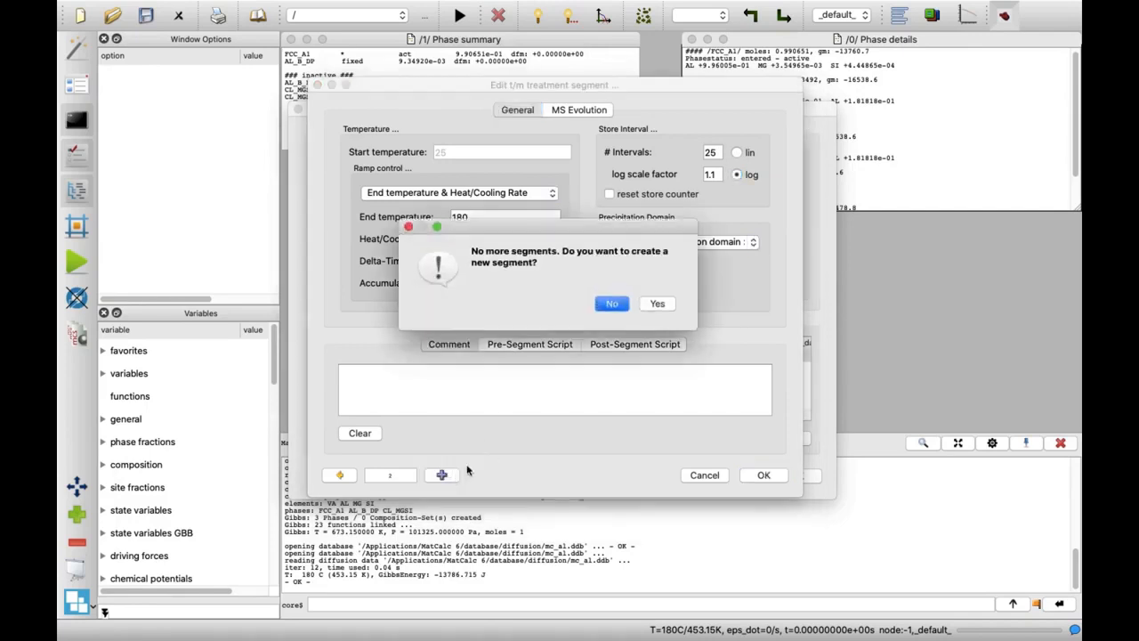
click(657, 305)
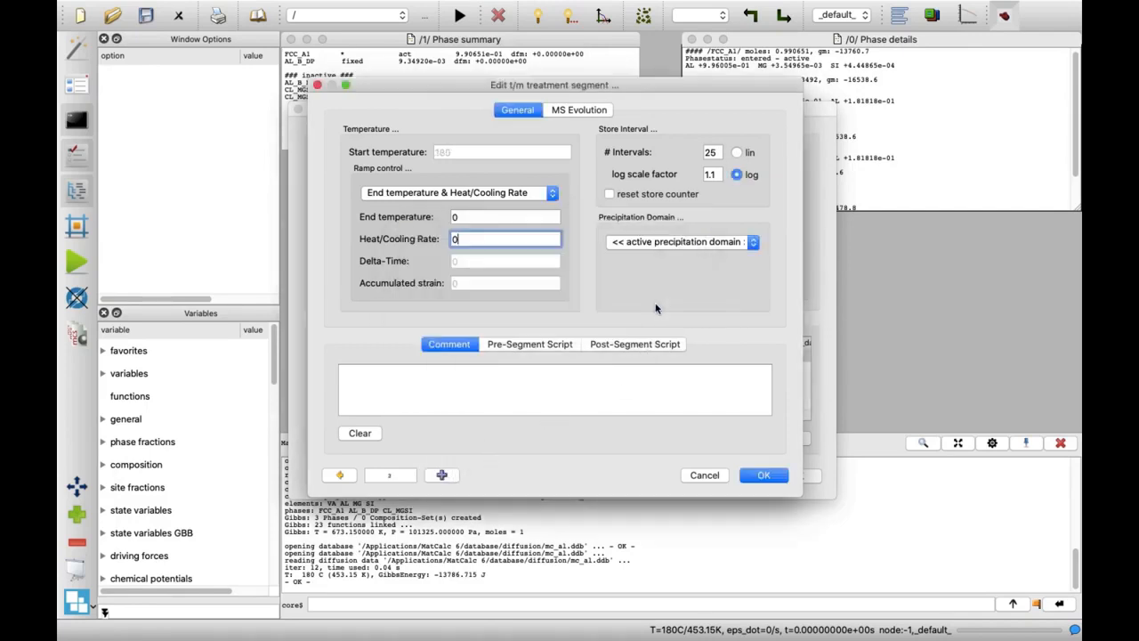
click(545, 193)
click(533, 206)
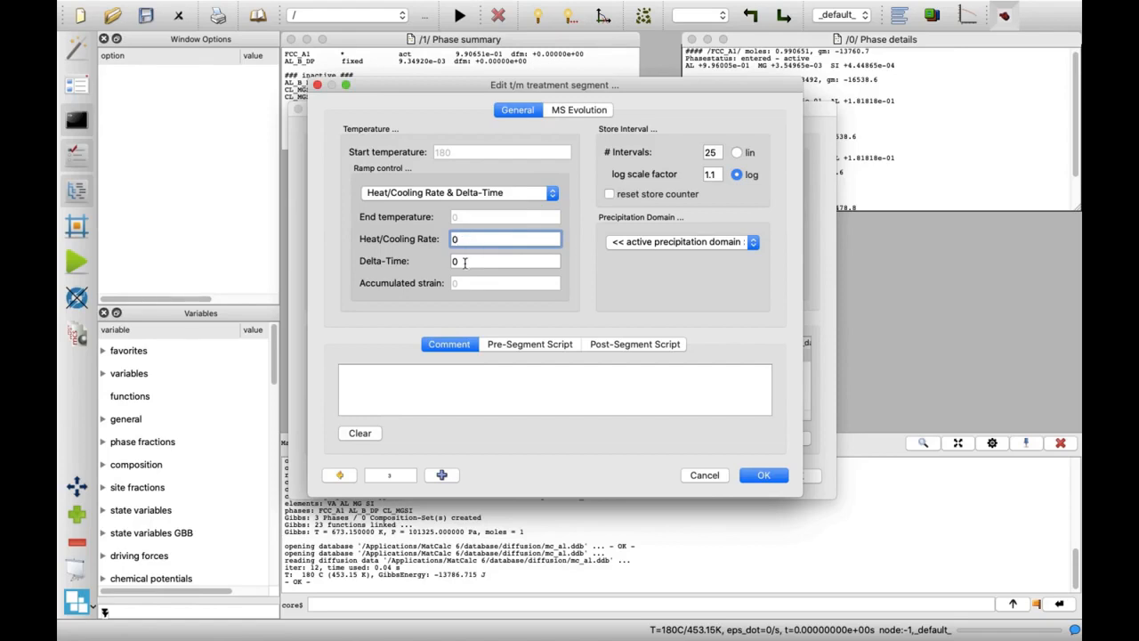
click(466, 261)
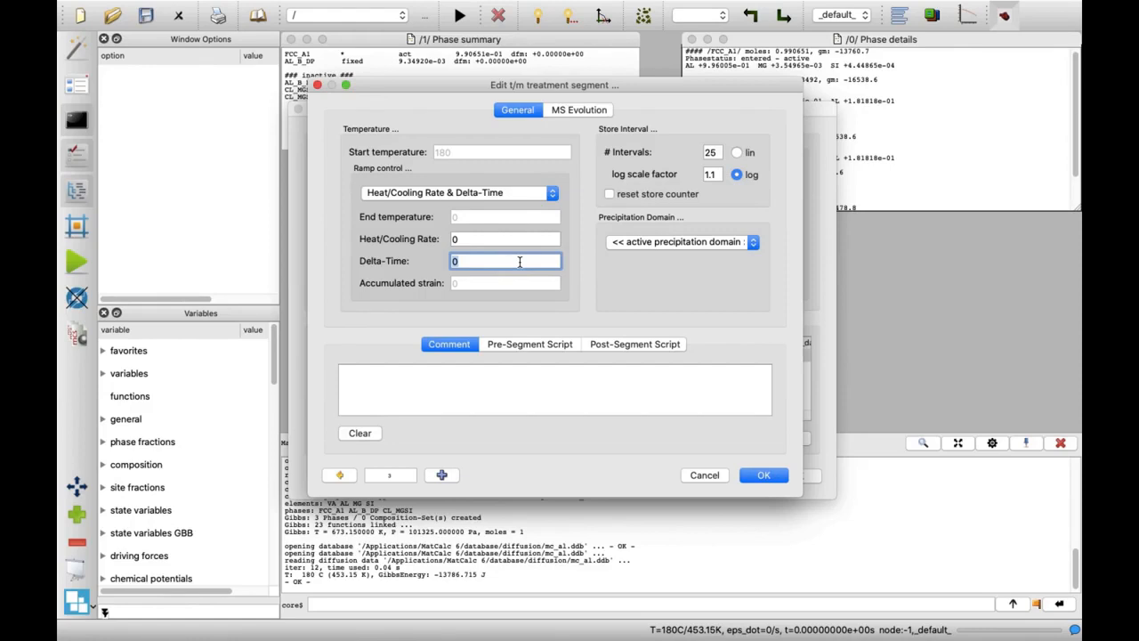
text(24*60*60)
click(749, 476)
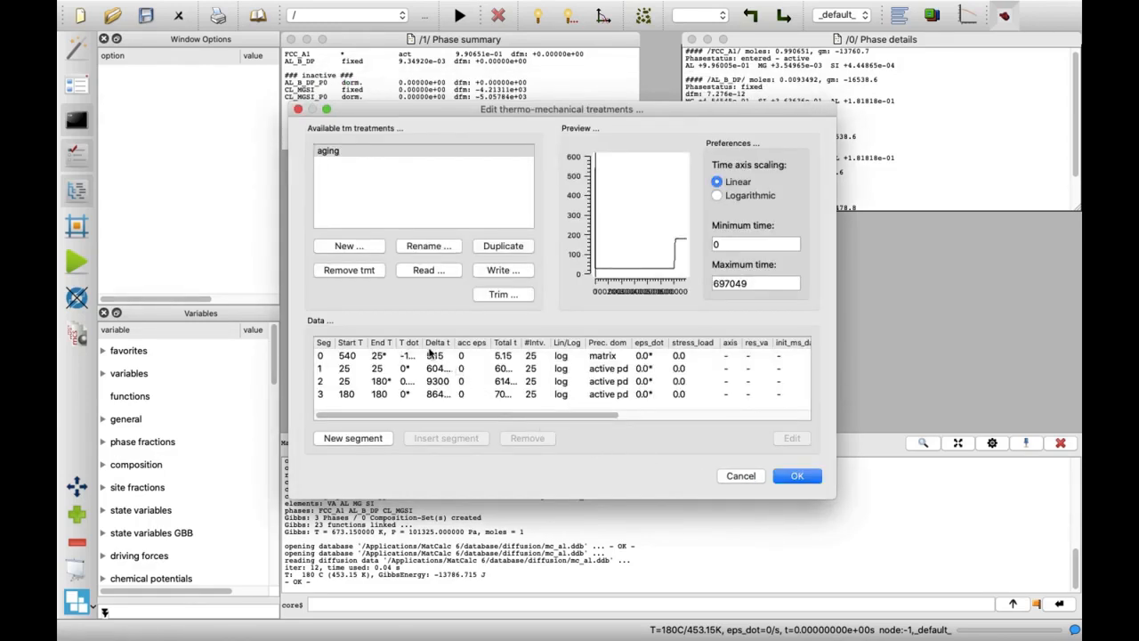
Widen the segment table columns, check each aging segment against the temperature preview, and accept the treatment
drag(425, 346, 517, 341)
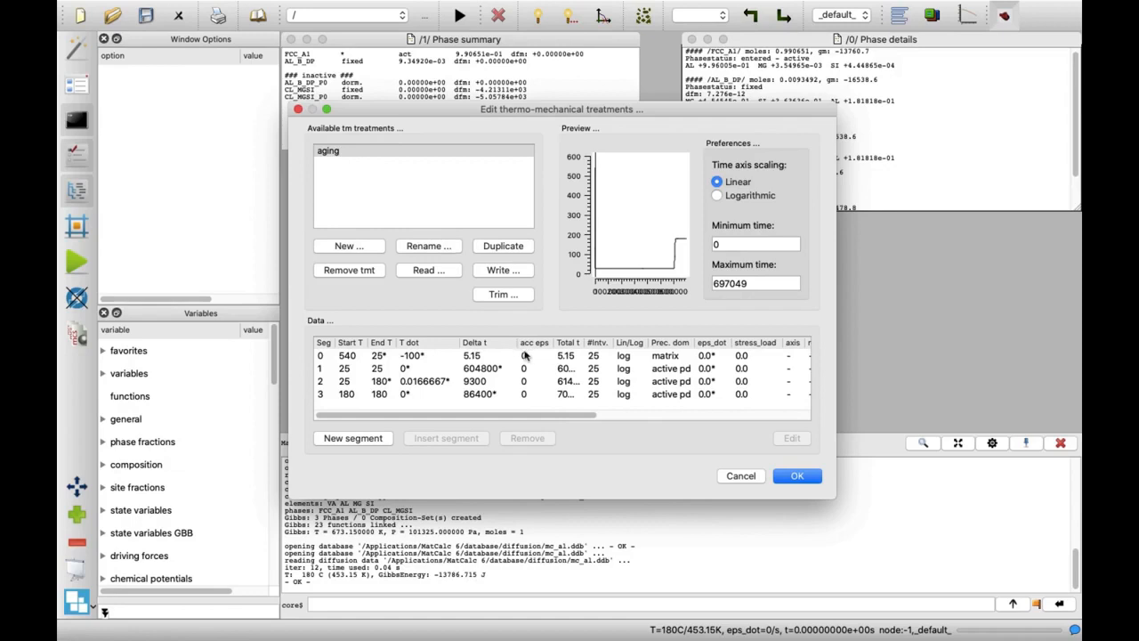
click(526, 355)
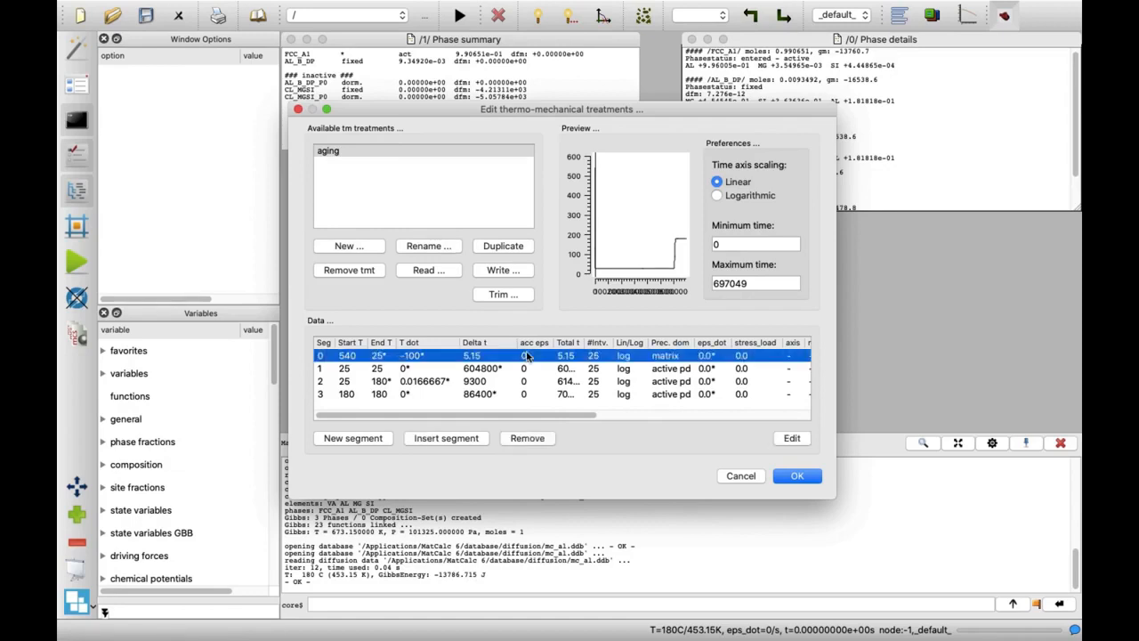
click(535, 367)
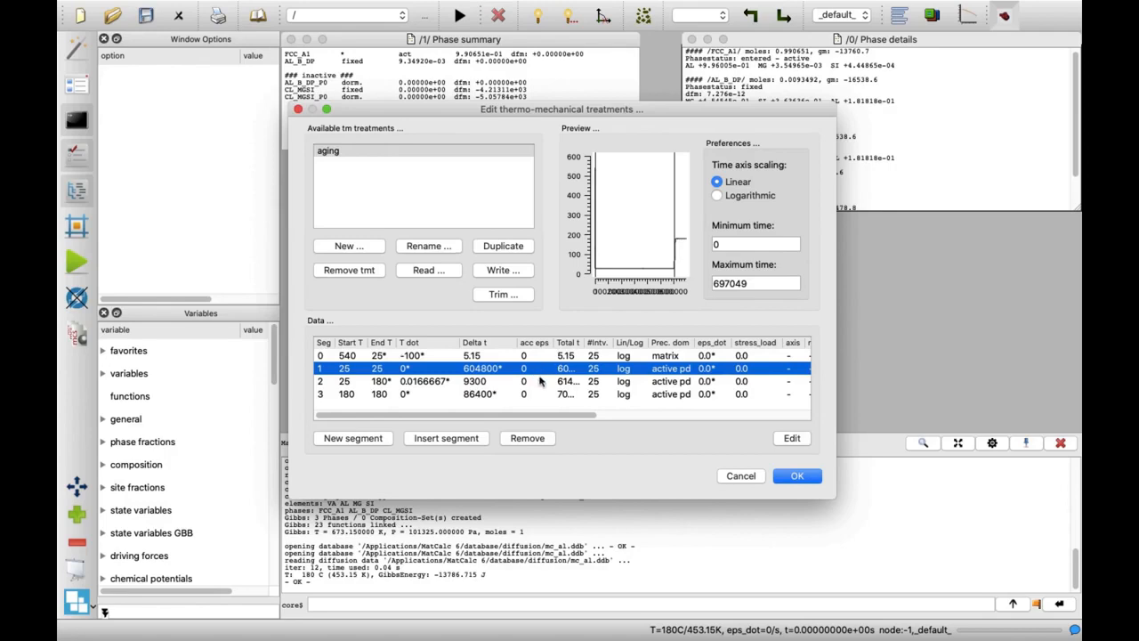
click(540, 381)
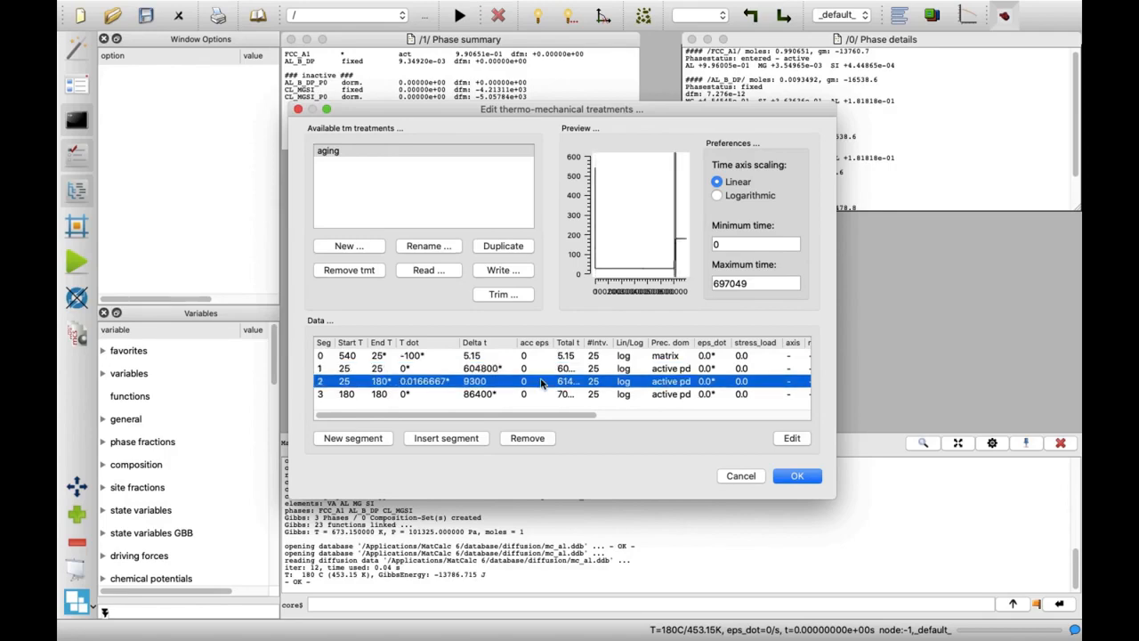
click(547, 395)
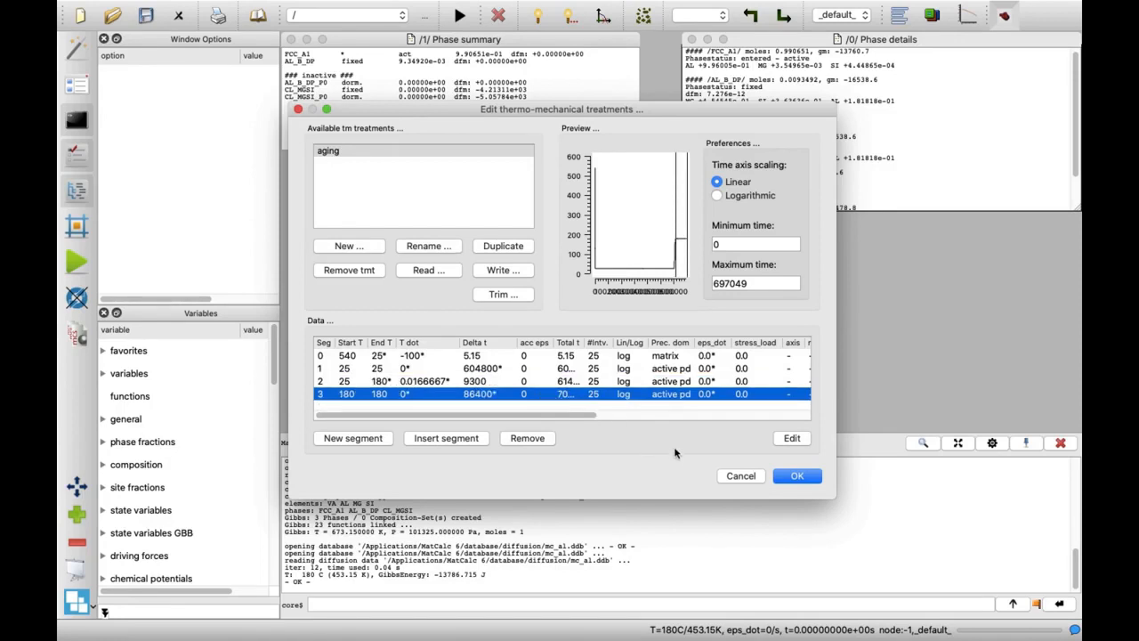
click(797, 478)
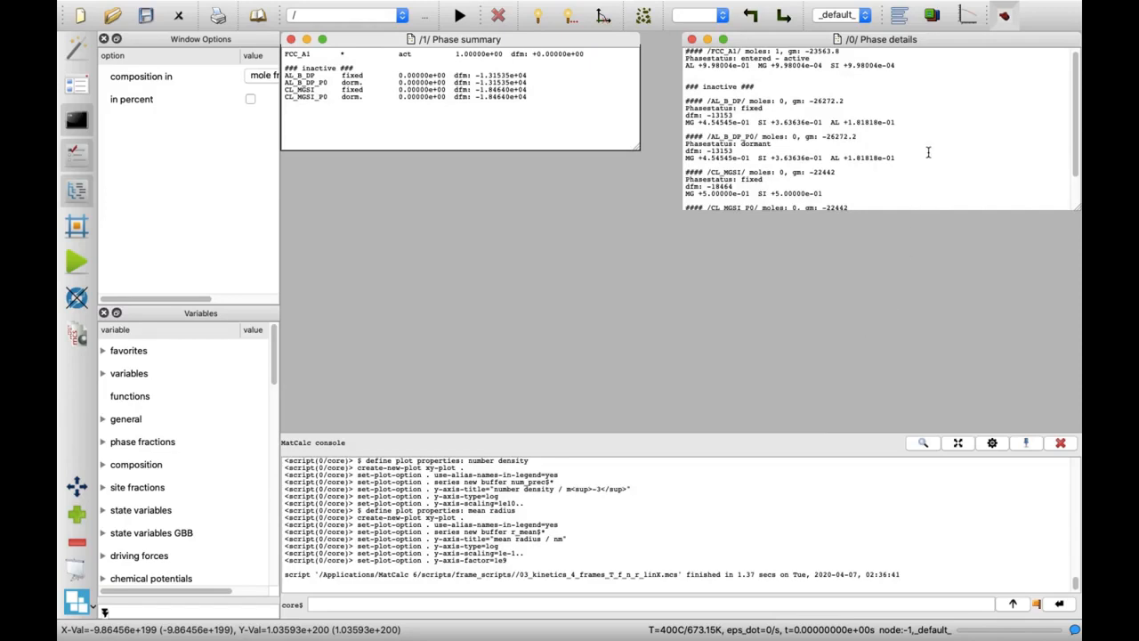
Create the user-defined plot window 03_kinetics_4_frames_T_f_n_r_linX and enlarge it to fill the workspace
click(933, 16)
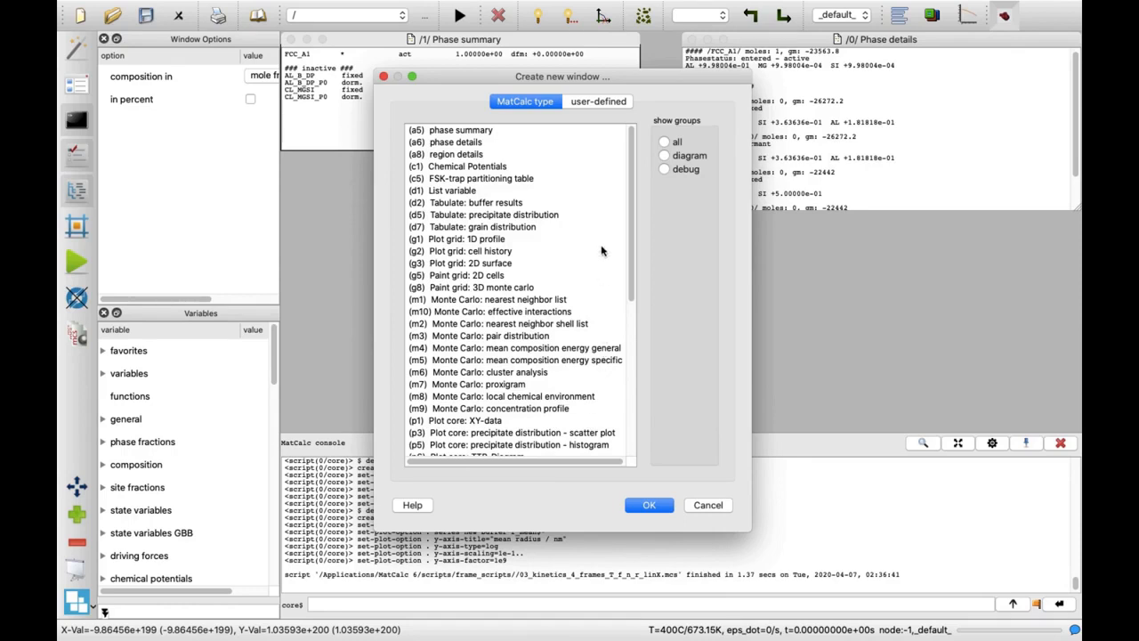
click(614, 105)
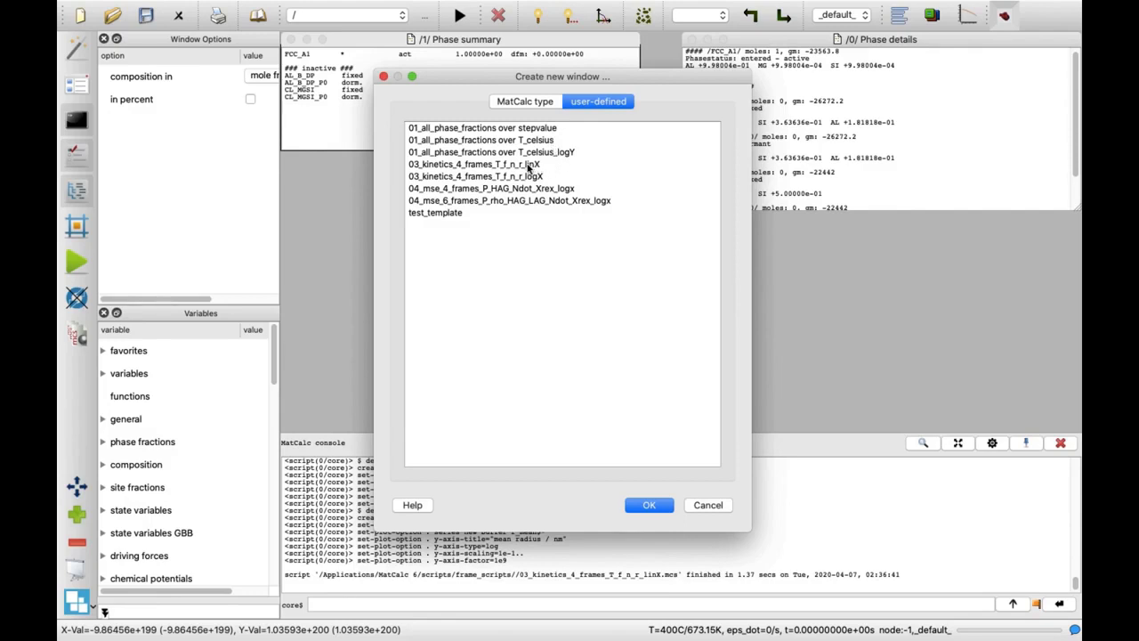
click(536, 165)
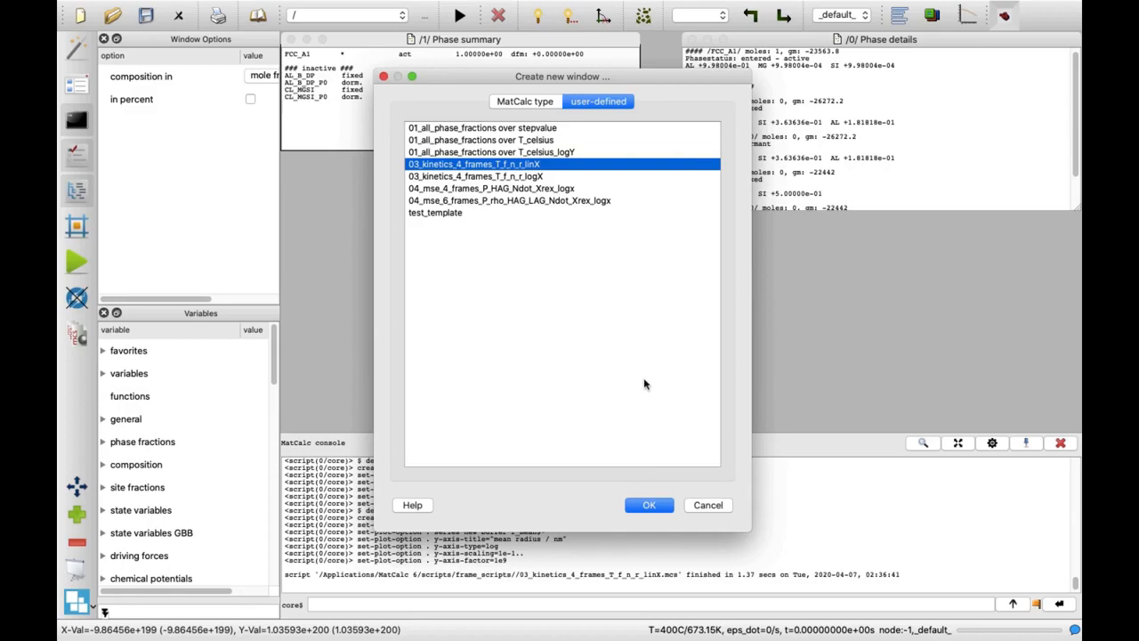
click(649, 504)
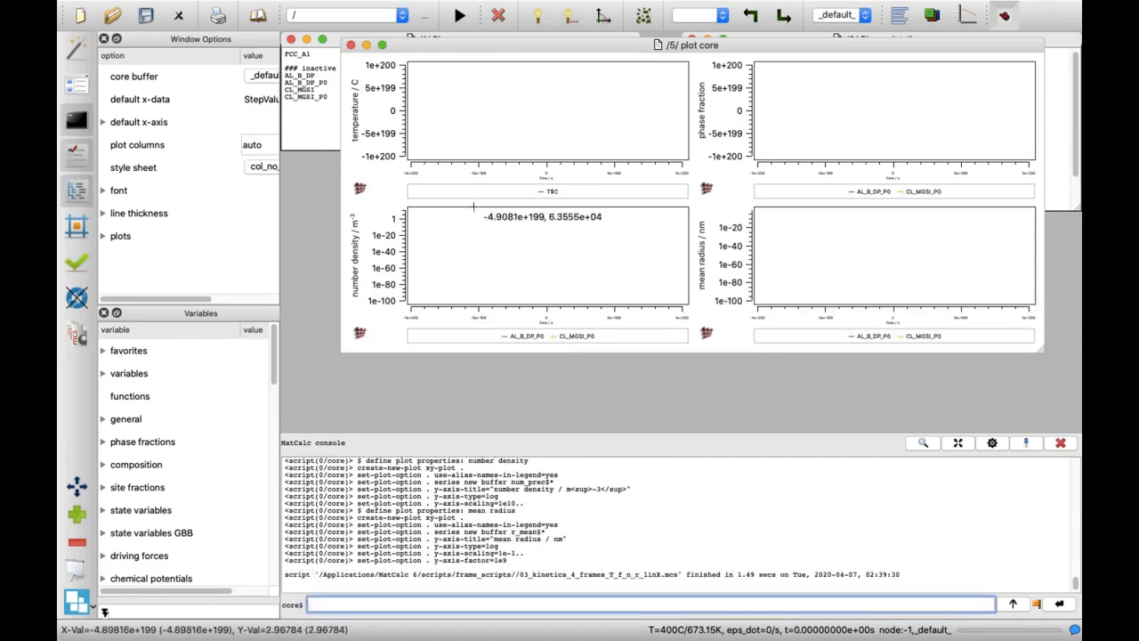
drag(428, 50, 370, 38)
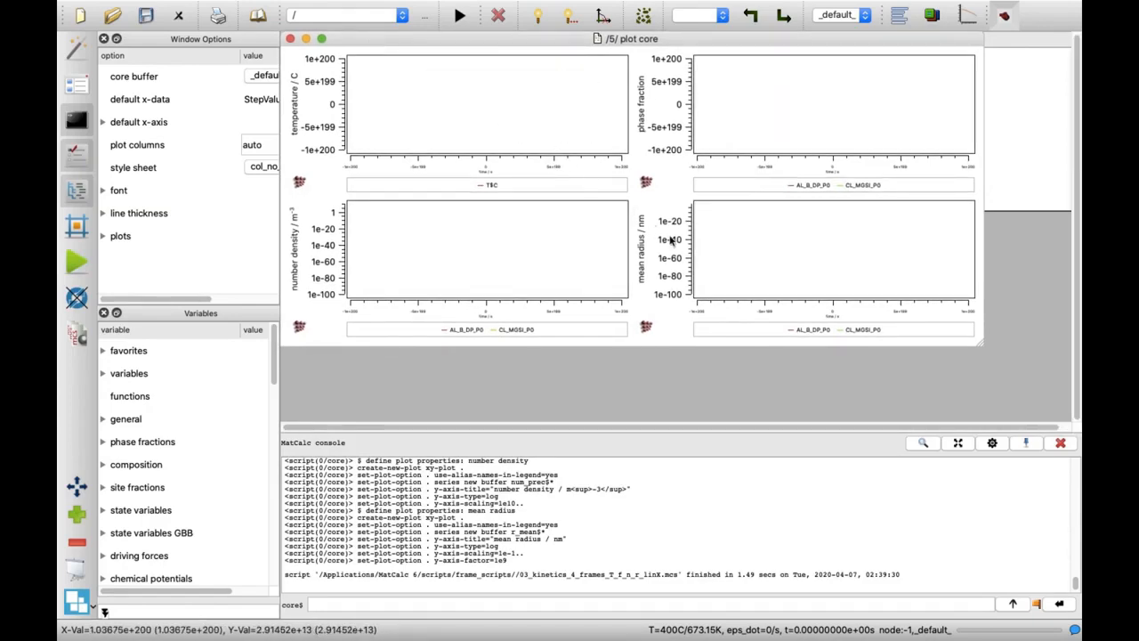
drag(972, 341, 1065, 417)
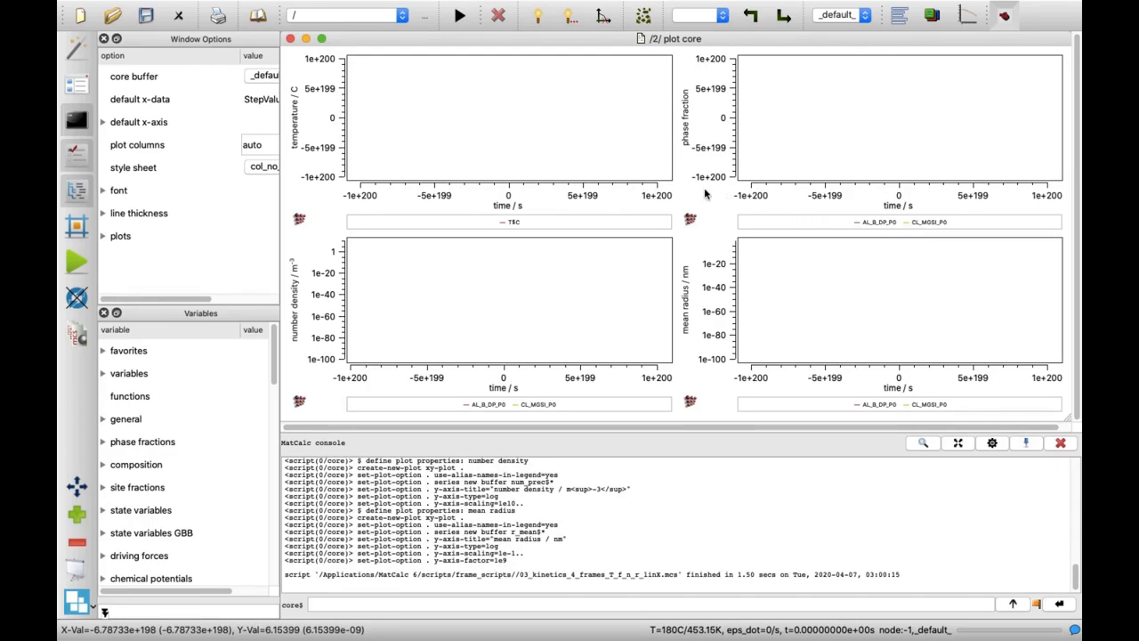
Run the precipitation kinetics simulation with temperature control from the aging tm treatment
click(242, 7)
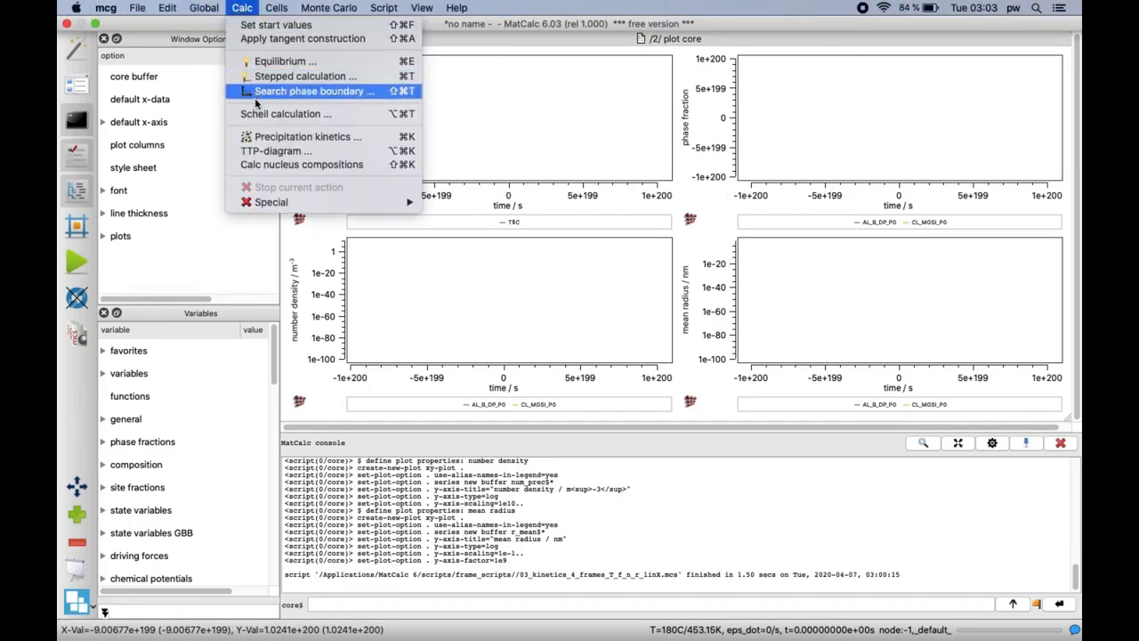
click(270, 136)
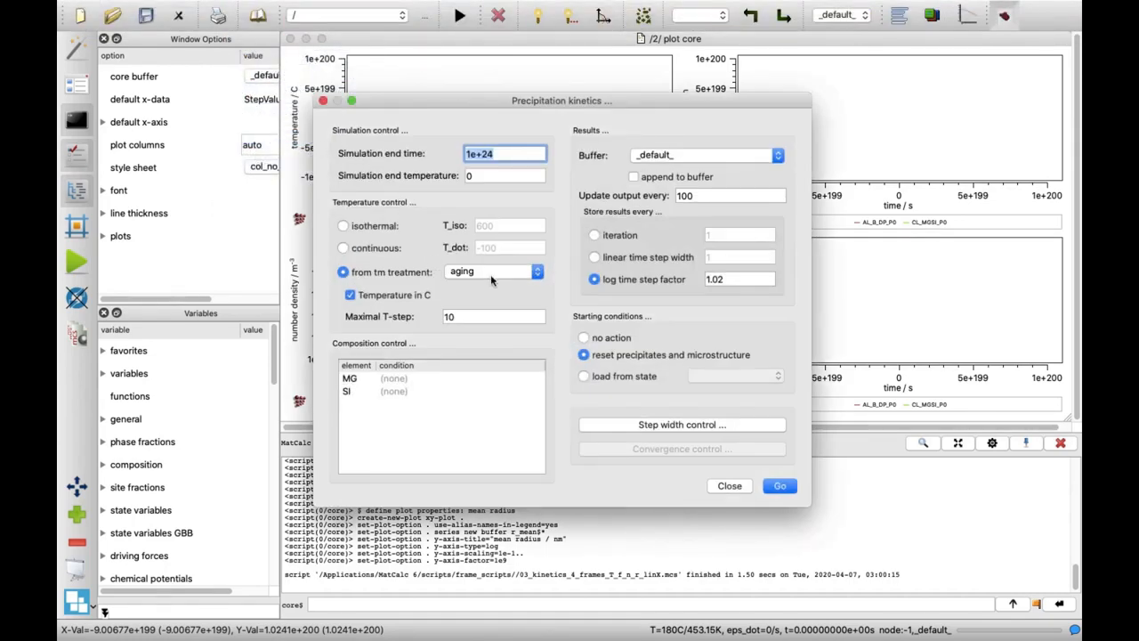
click(492, 277)
click(526, 278)
click(777, 486)
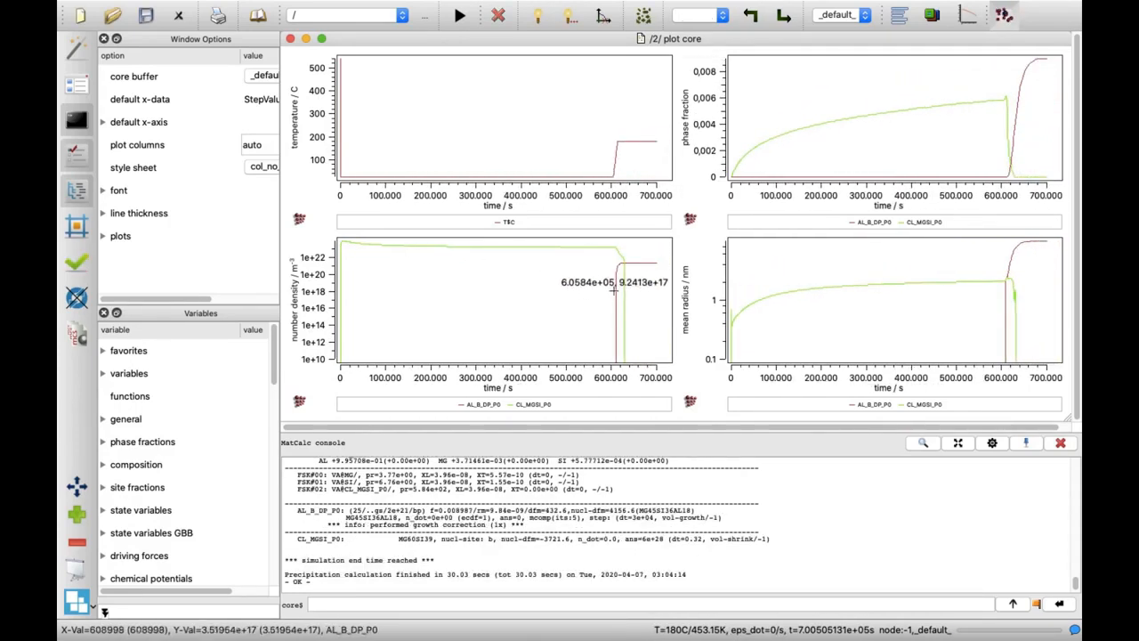
Examine the temperature and phase fraction curves, and the CL_MGSI_P0 number density over the early aging time
drag(612, 181, 618, 143)
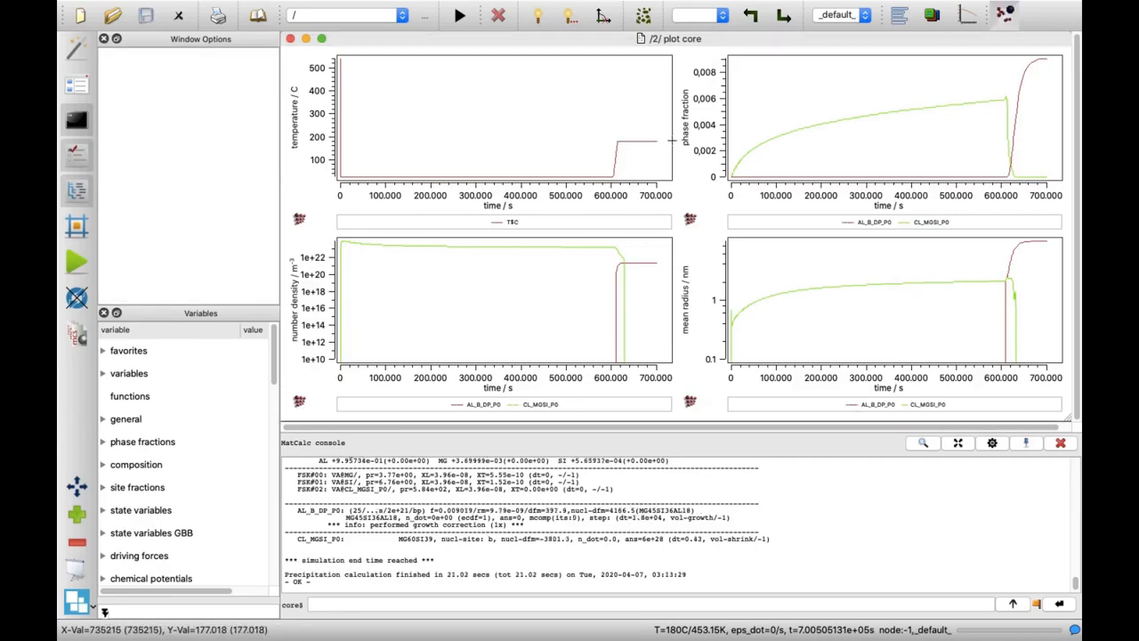
mouse_move(657, 139)
mouse_down()
mouse_move(343, 133)
mouse_move(659, 125)
mouse_up()
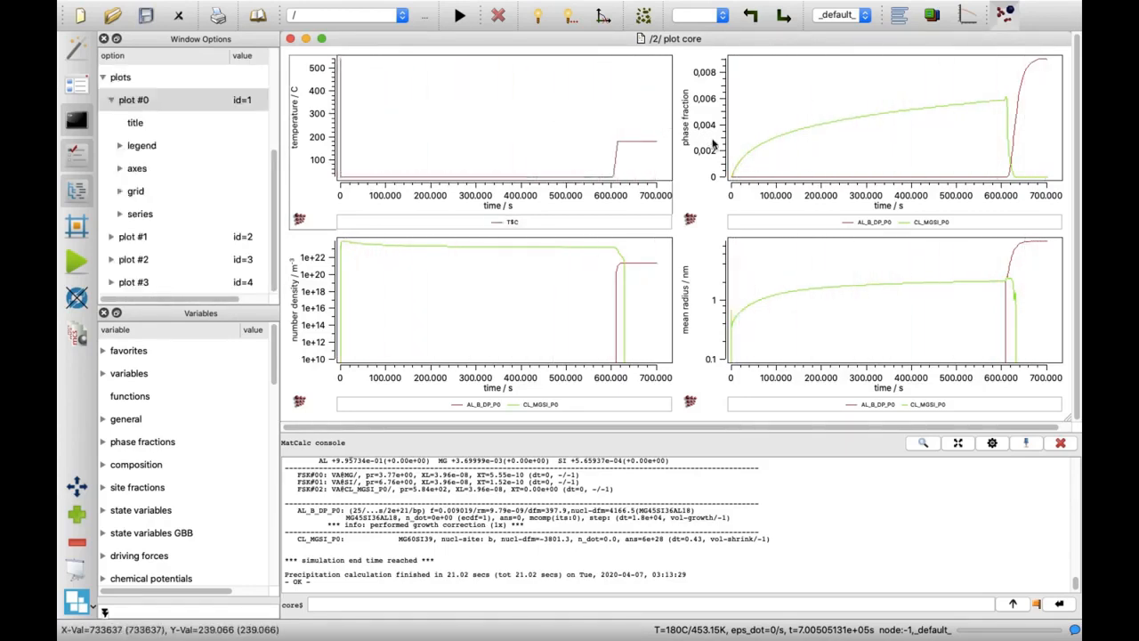
click(733, 158)
mouse_move(734, 159)
mouse_down()
mouse_move(821, 122)
mouse_move(1008, 98)
mouse_move(1008, 175)
mouse_move(1031, 64)
mouse_up()
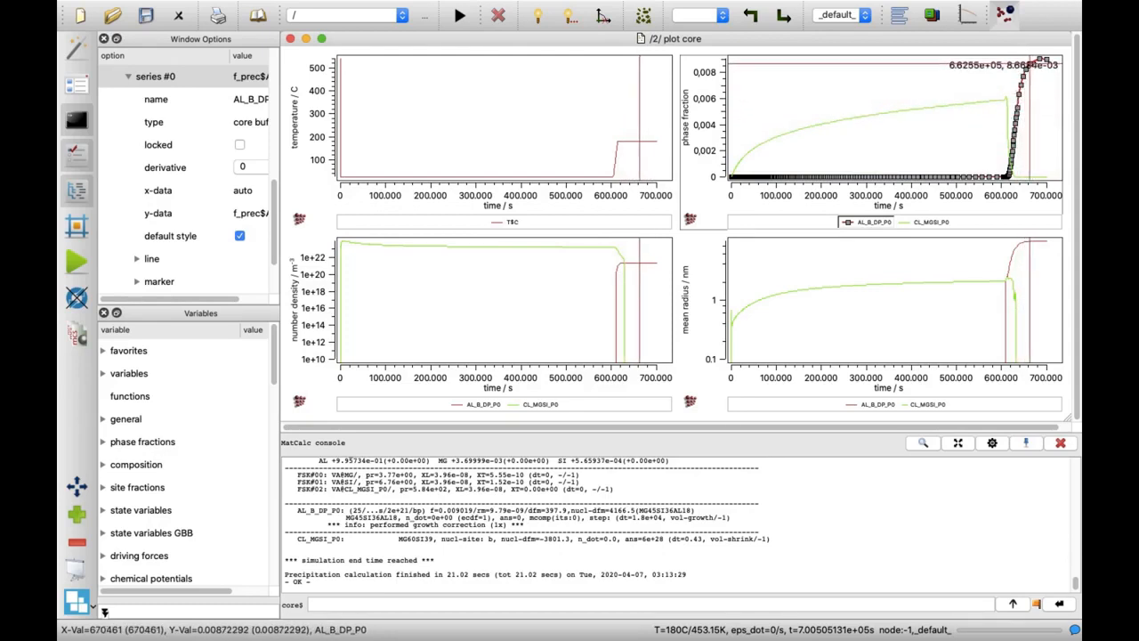
drag(898, 69, 897, 62)
click(893, 64)
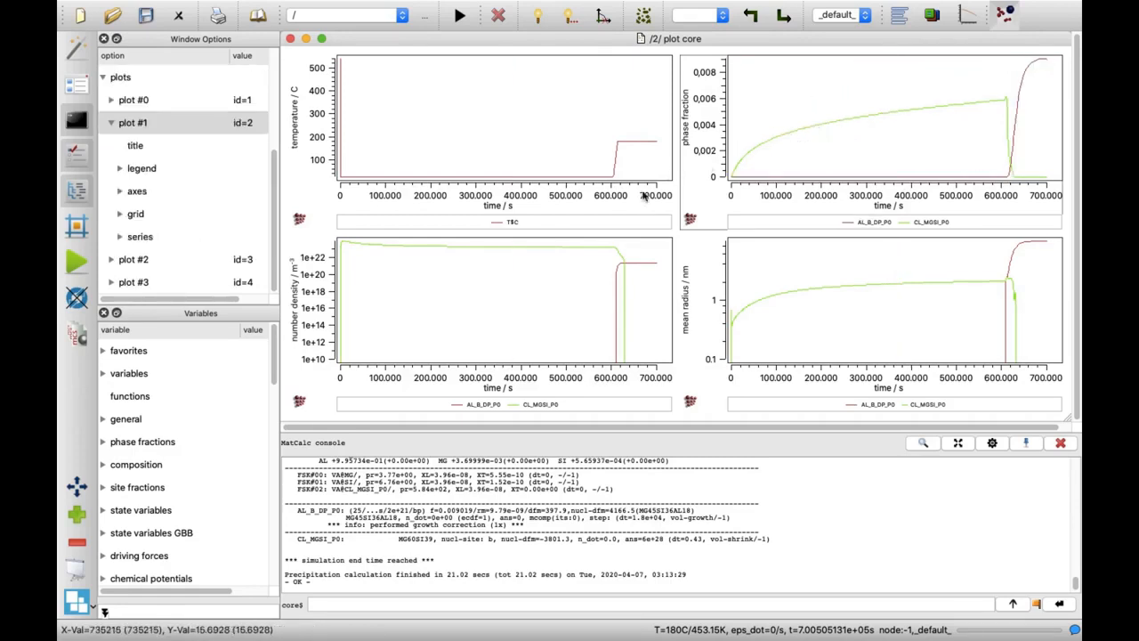
drag(363, 241, 338, 371)
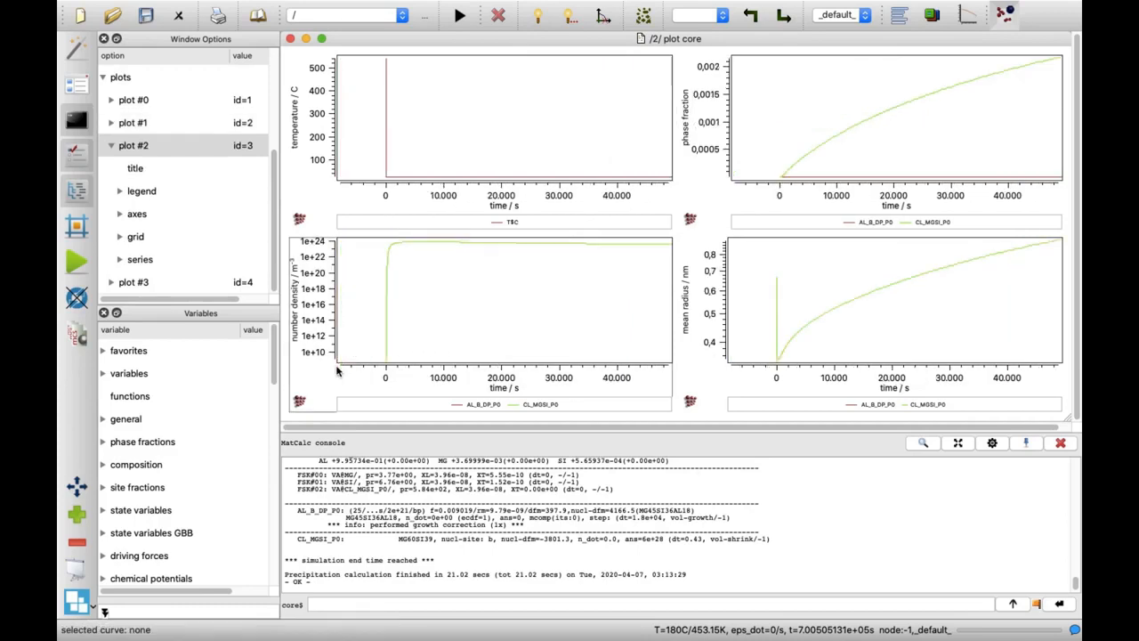
click(385, 359)
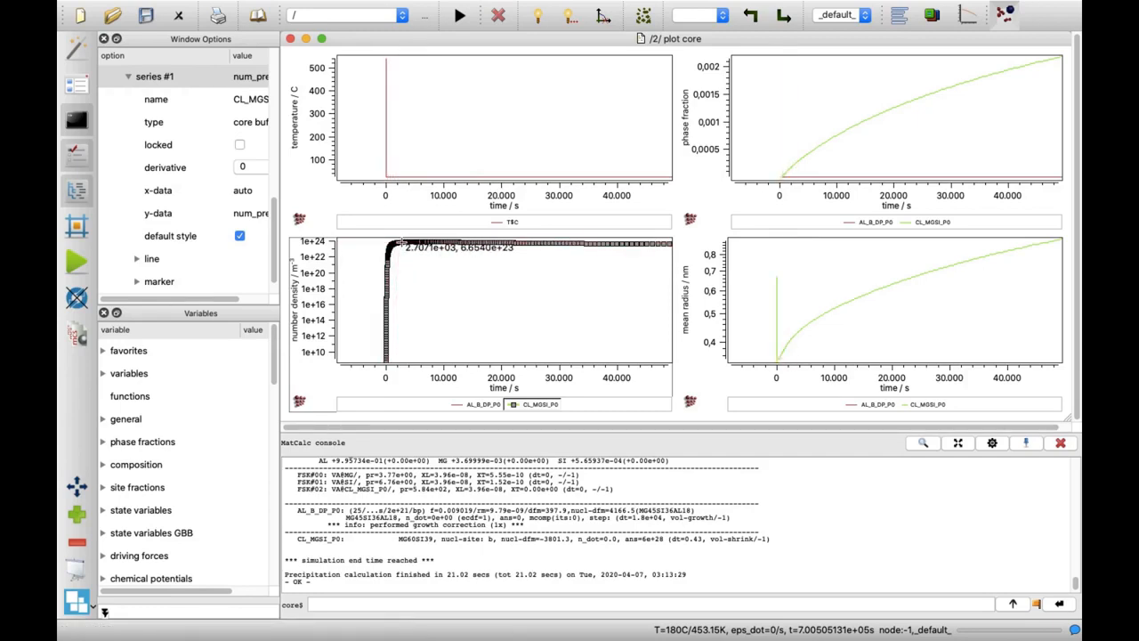
Examine the number density curves of both precipitates over the full aging time, especially around the final heating to 180 °C
click(402, 242)
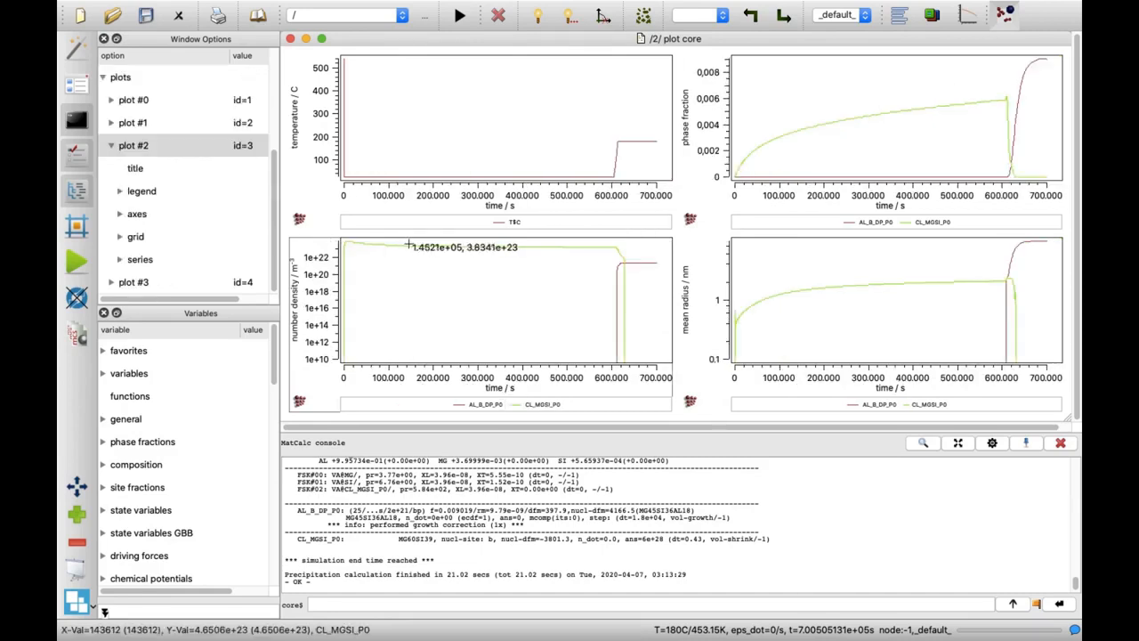
click(616, 302)
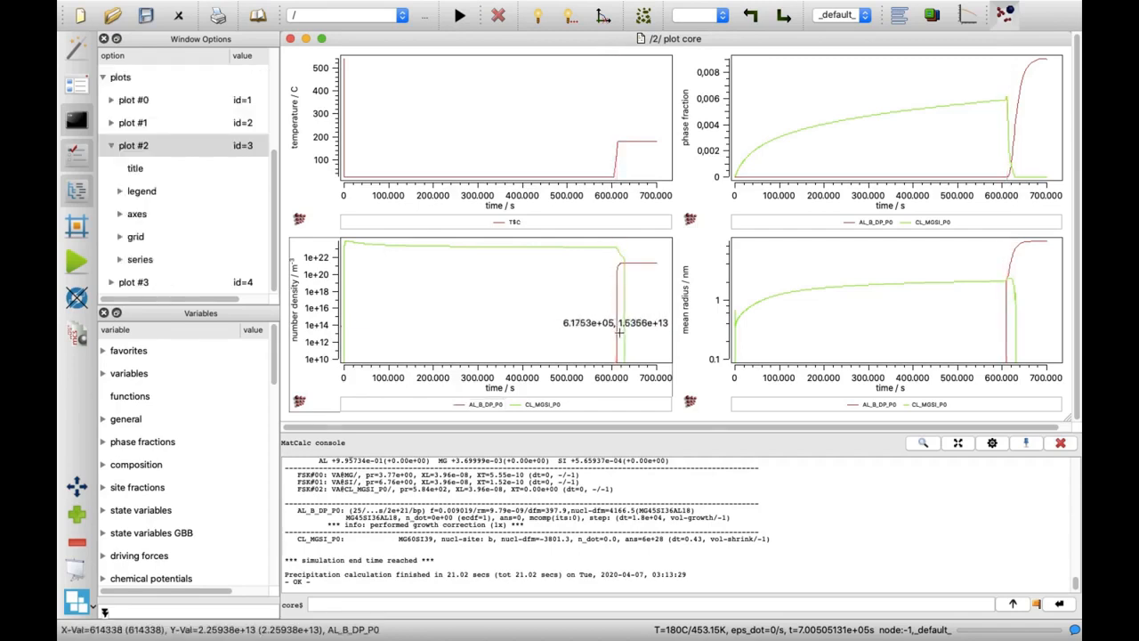
click(624, 335)
drag(625, 336, 621, 335)
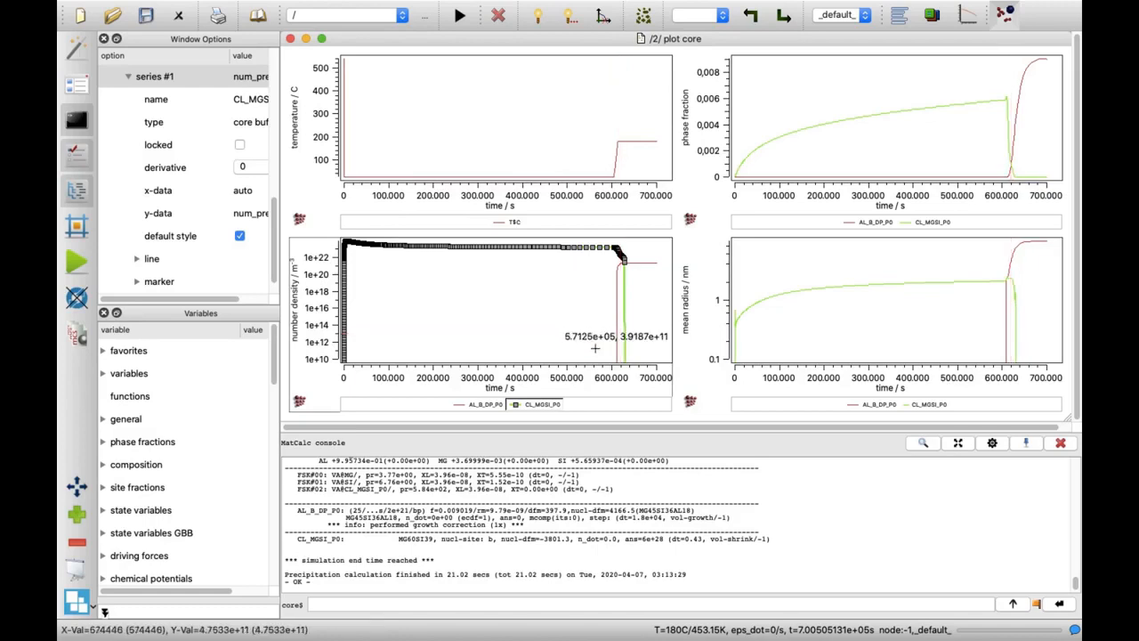
Convert the default x-axis of all plots to hours, with the title time / h and a factor of 1/3600
click(510, 388)
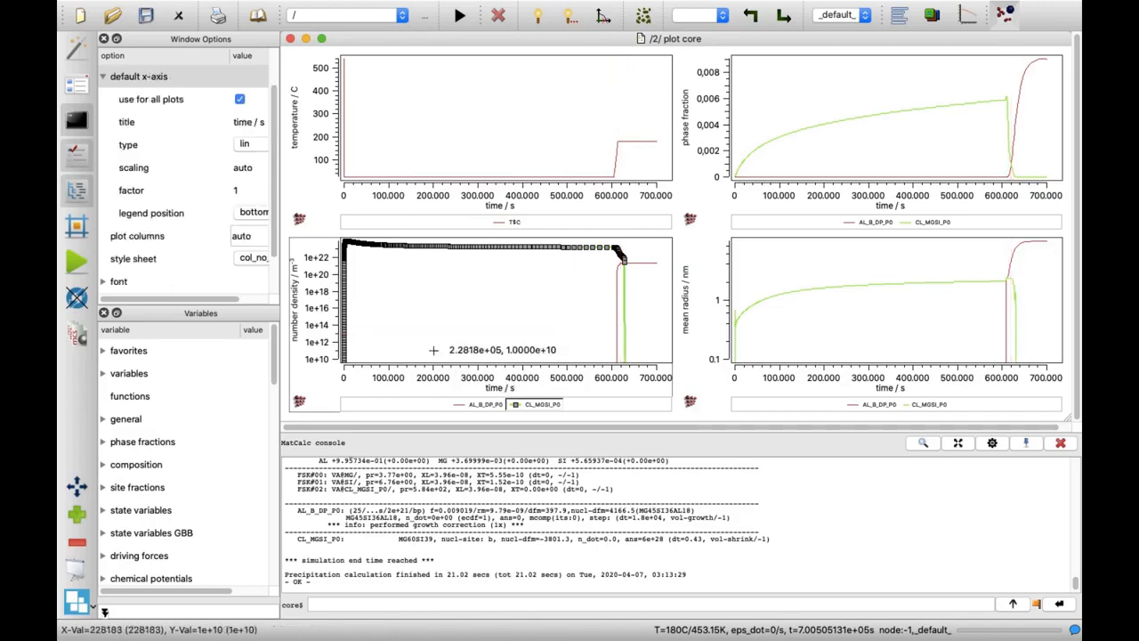
drag(230, 59, 193, 59)
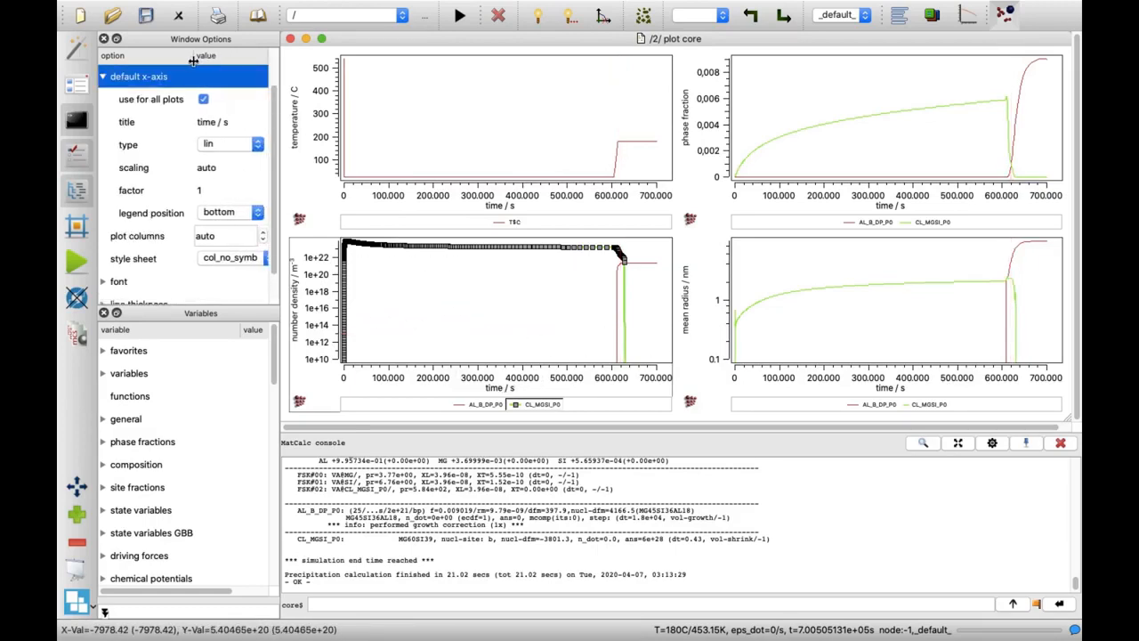
click(223, 124)
click(222, 123)
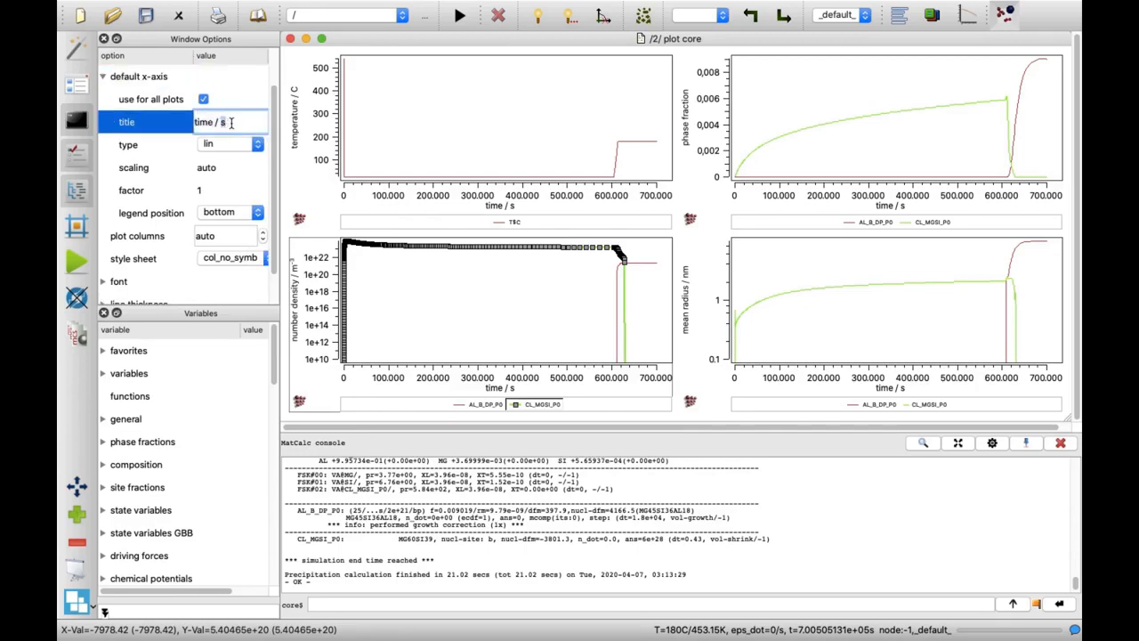
click(201, 192)
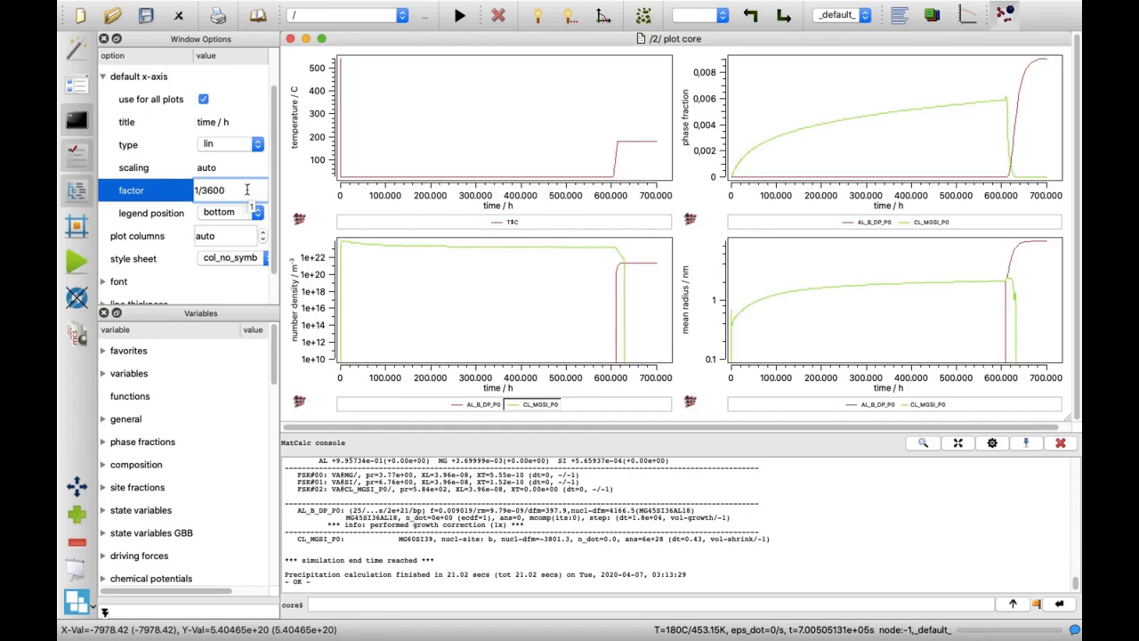
click(263, 171)
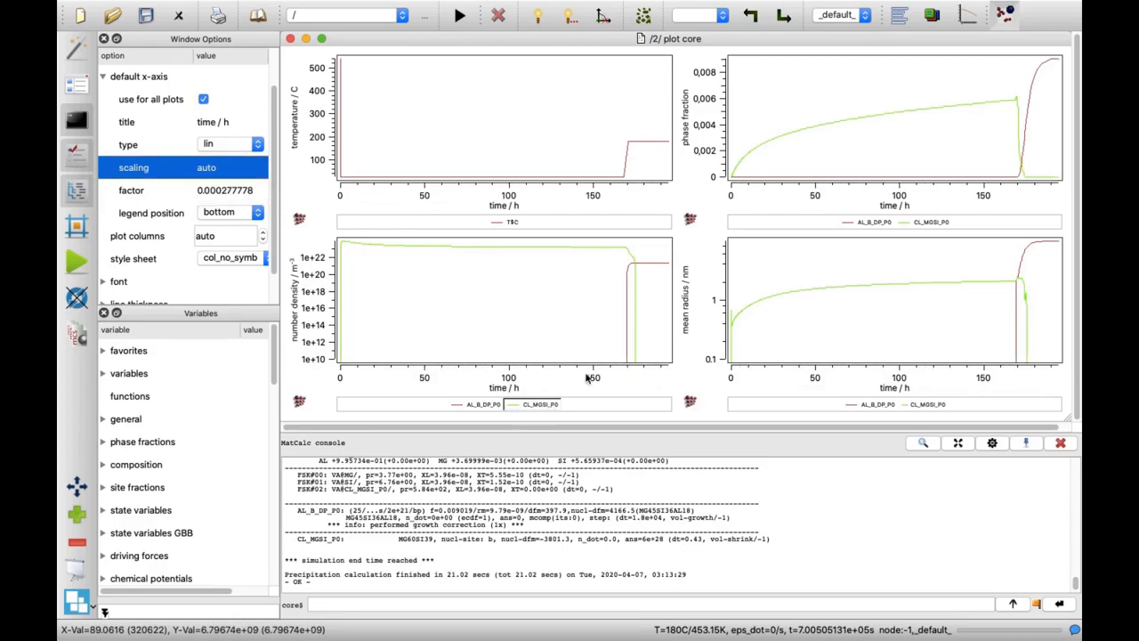
Examine the CL_MGSI_P0 and AL_B_DP_P0 number densities and the AL_B_DP_P0 mean radius from about 165 to 195 h
drag(619, 242, 673, 365)
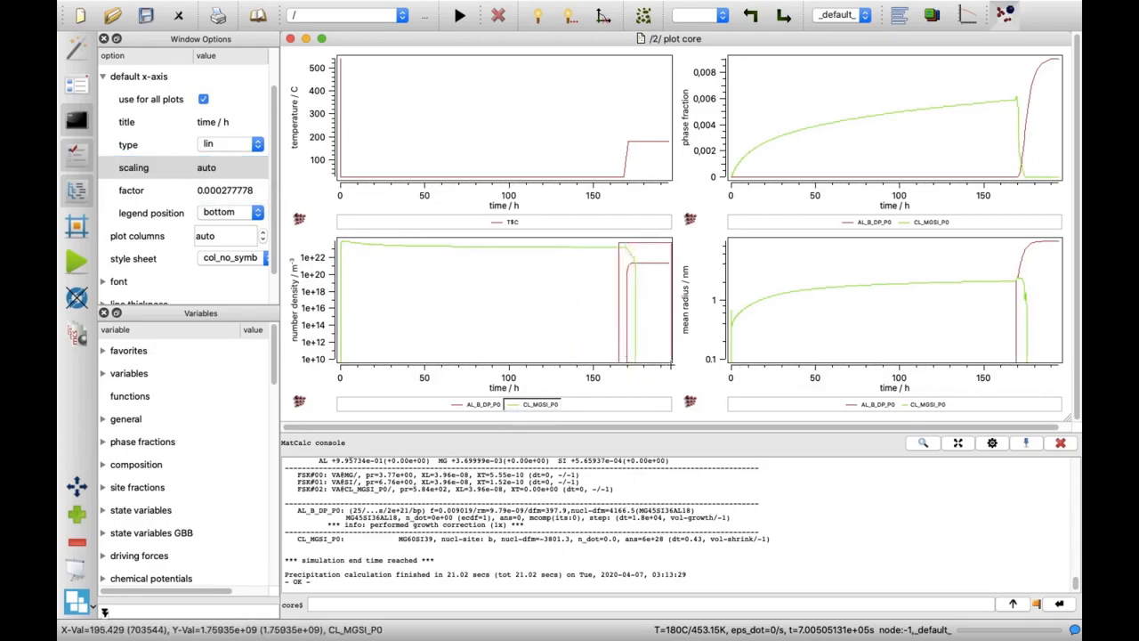
click(520, 405)
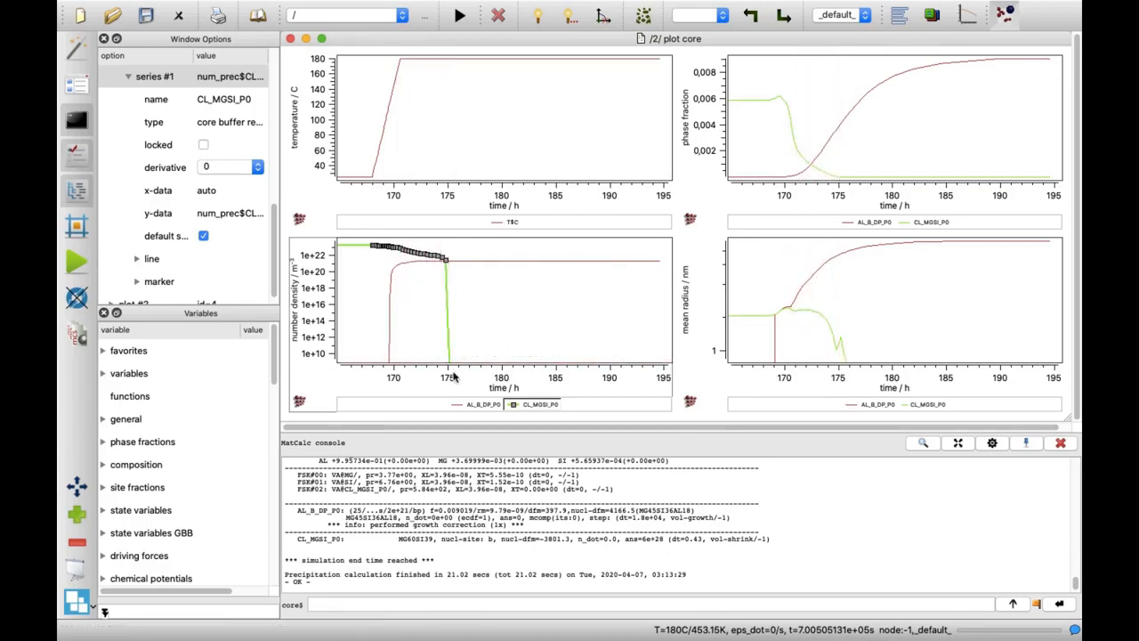
click(455, 402)
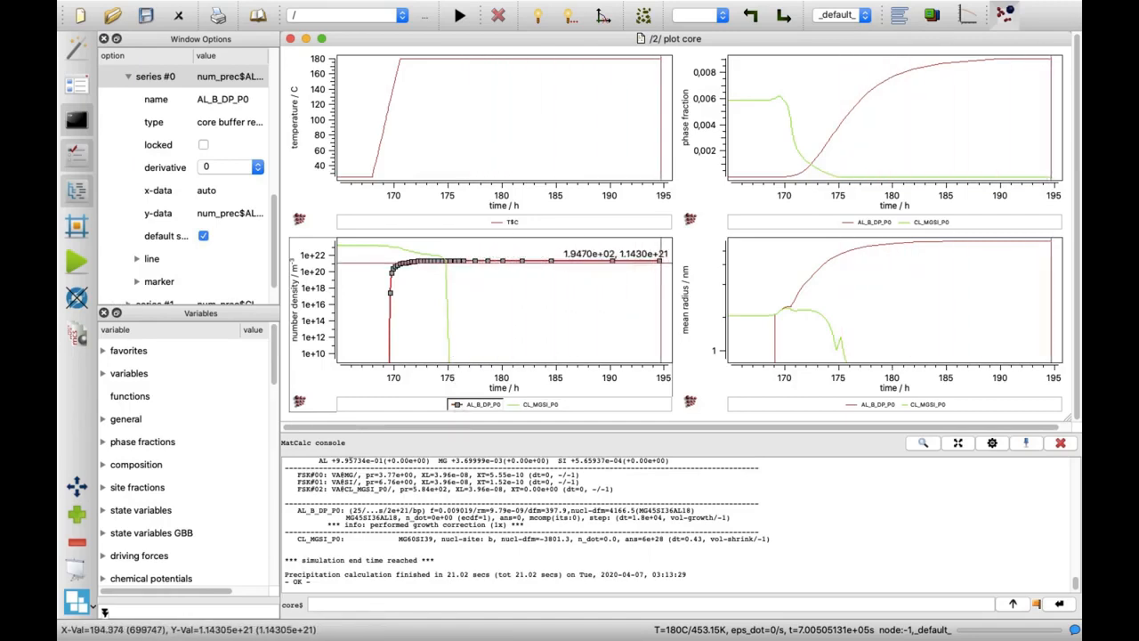
click(660, 267)
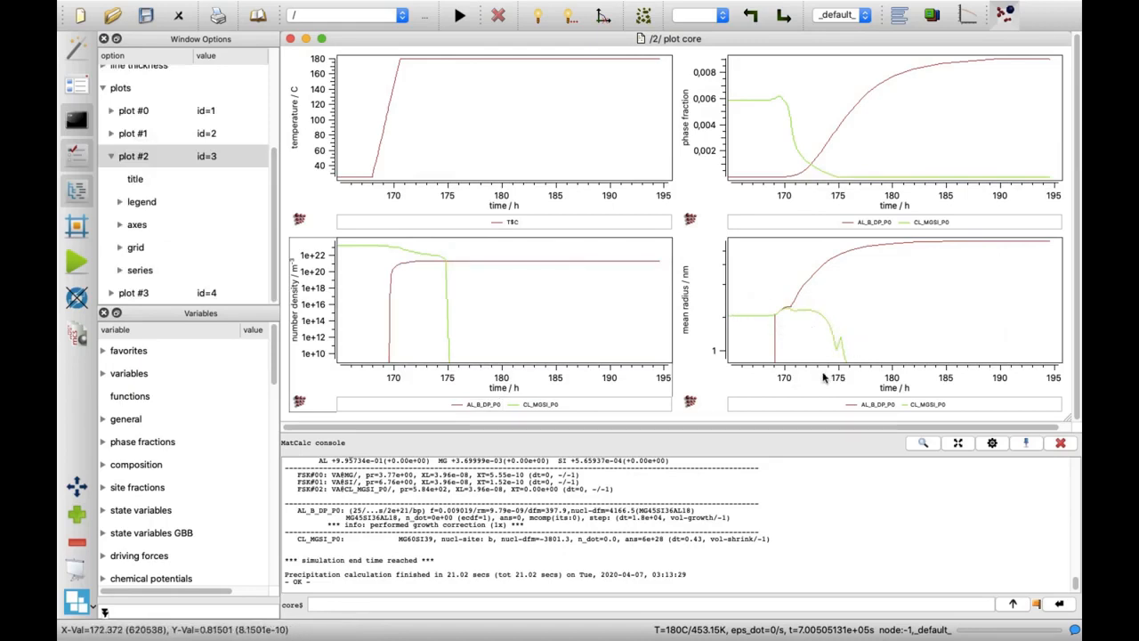
click(848, 407)
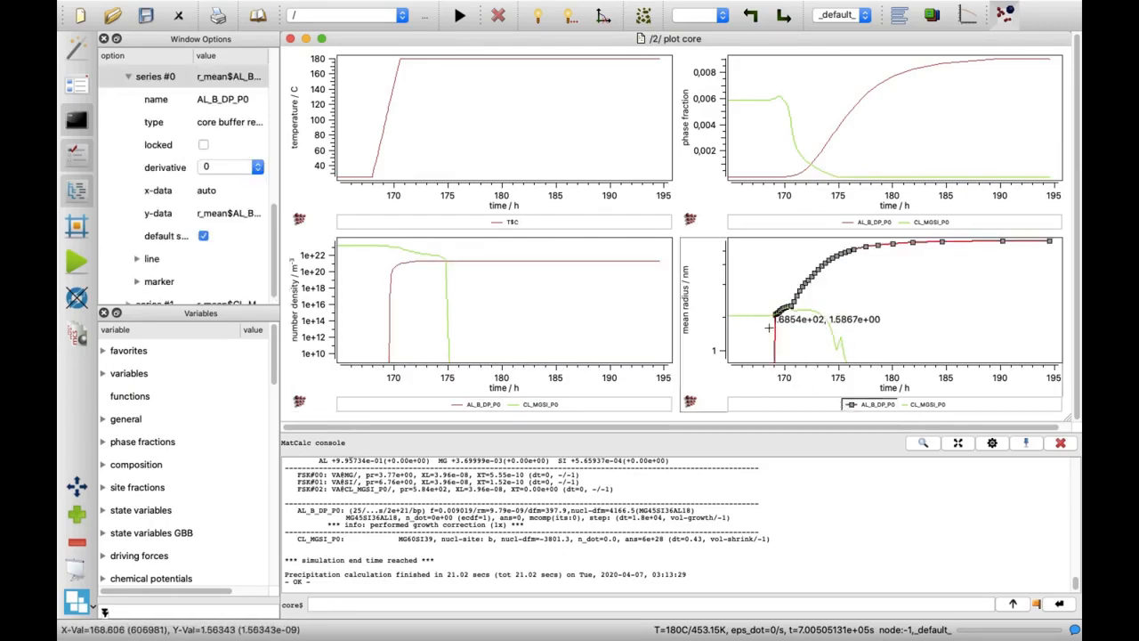